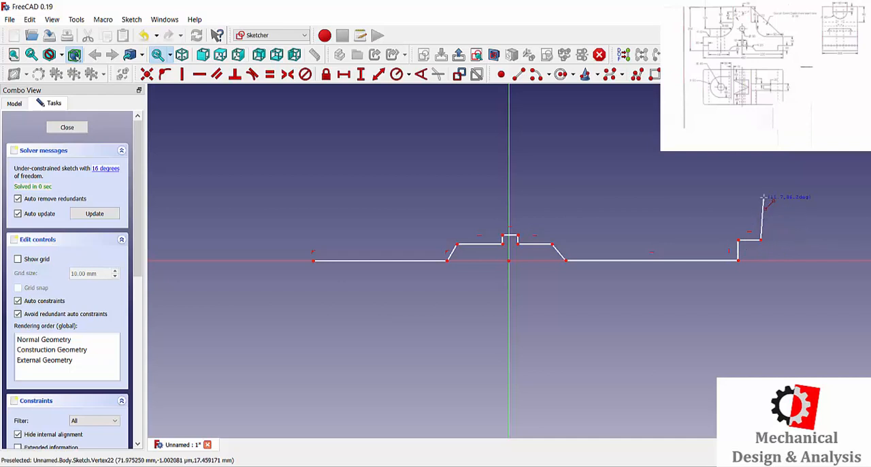
Step: Continue the polyline up the right end, about 56 mm left along the base's upper edge, and up the stepped right side of the tower
click(762, 208)
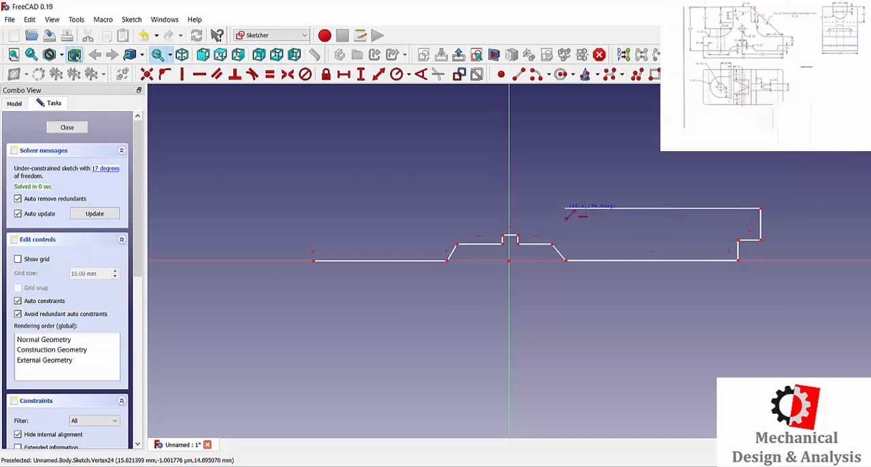
click(565, 208)
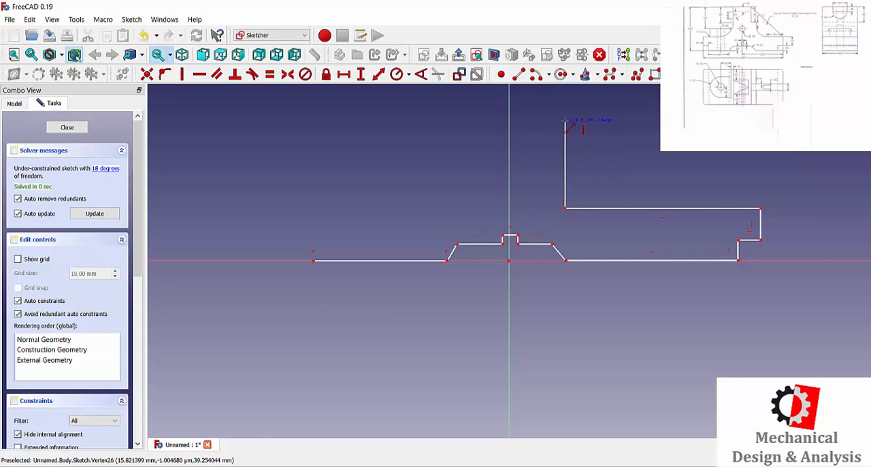
click(565, 132)
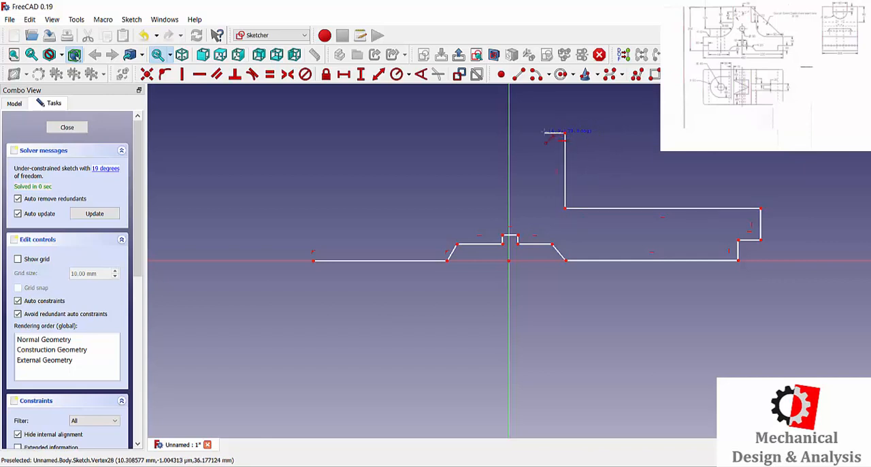
click(545, 132)
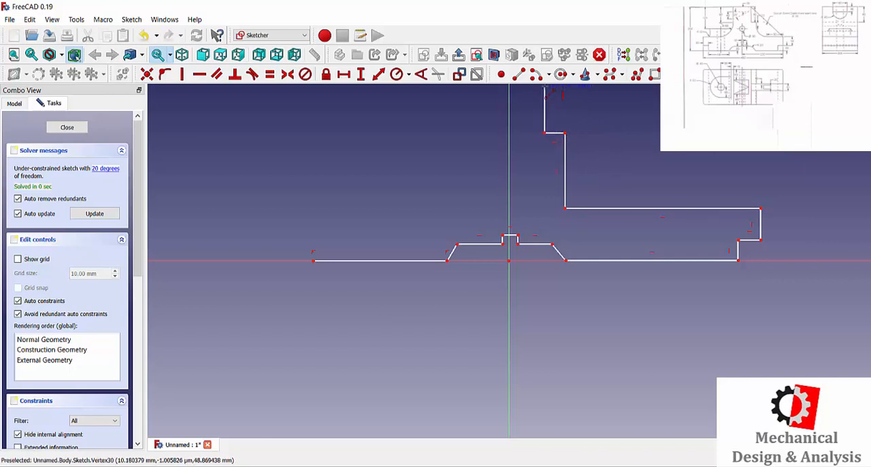
click(545, 89)
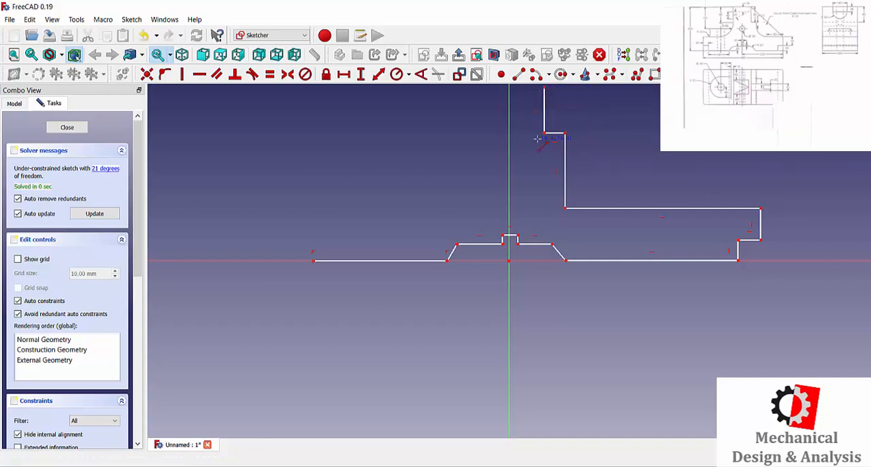
Step: Draw the tower's horizontal top edge, its vertical left side, and the left base's upper edge about 44 mm long
scroll(545, 208, down, 1)
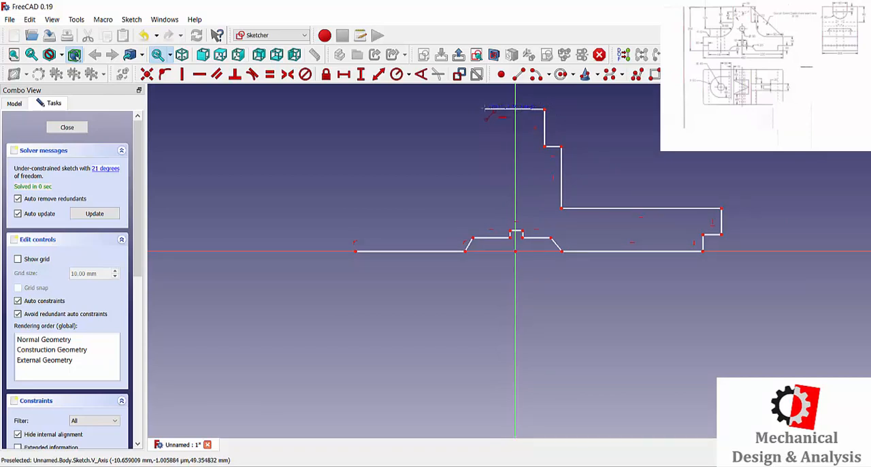
click(484, 108)
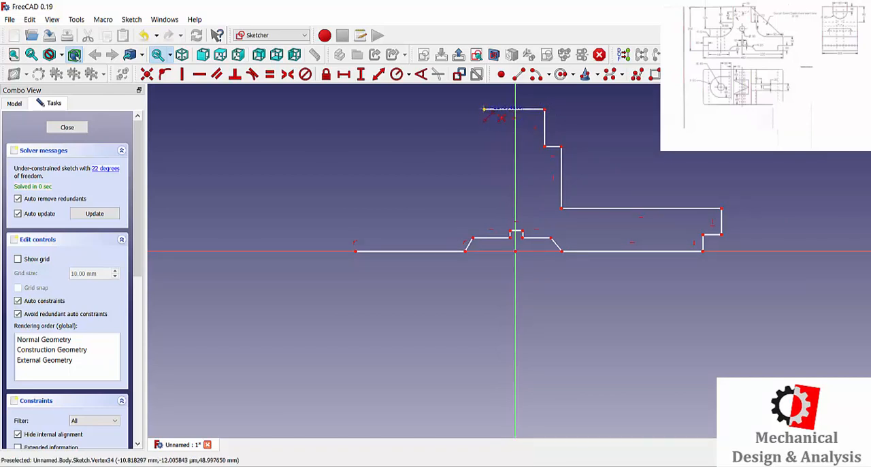
click(484, 210)
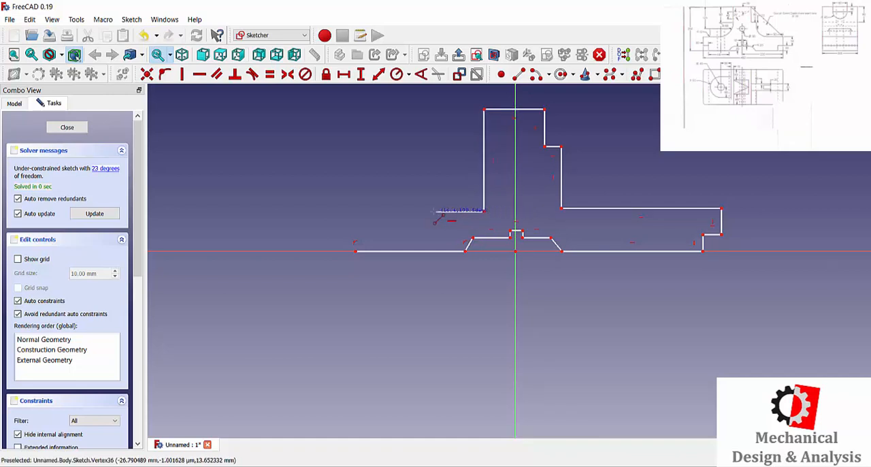
click(357, 212)
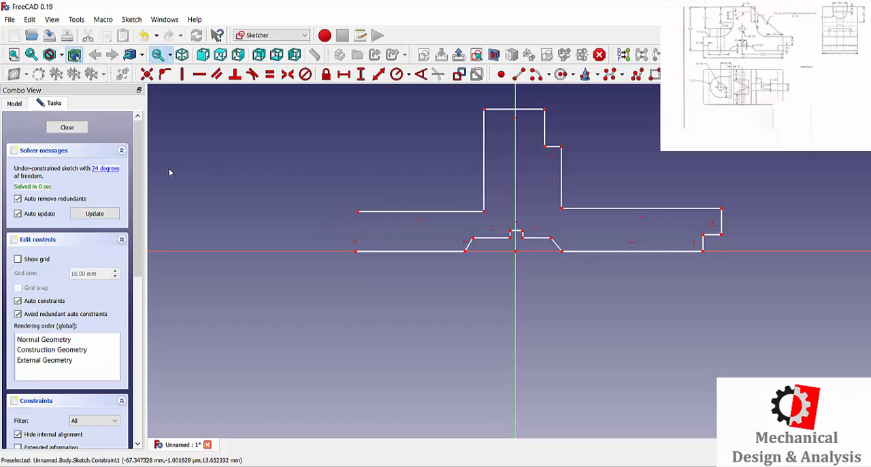
Step: Draw a stepped polyline from the bottom edge's left end going up, outward, and up again near the open upper edge
click(520, 74)
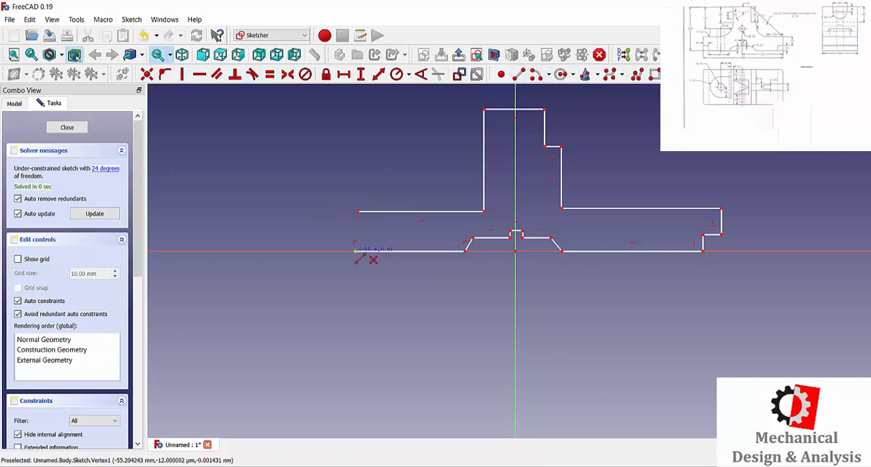
click(356, 251)
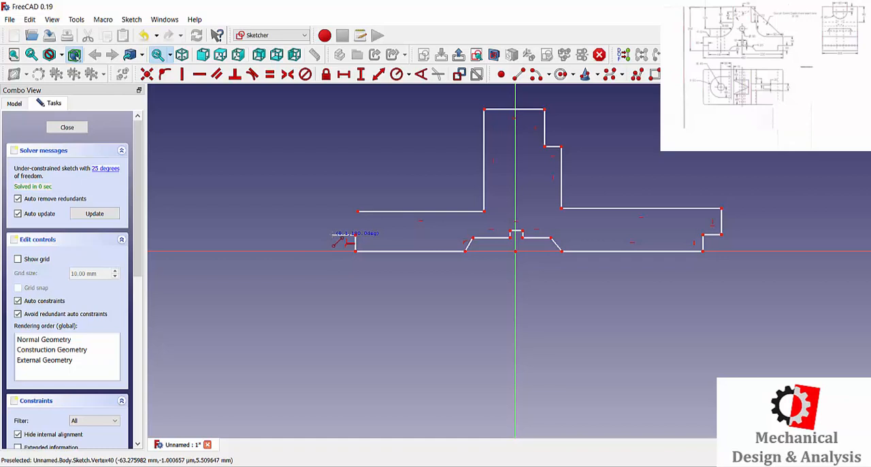
click(332, 235)
click(332, 213)
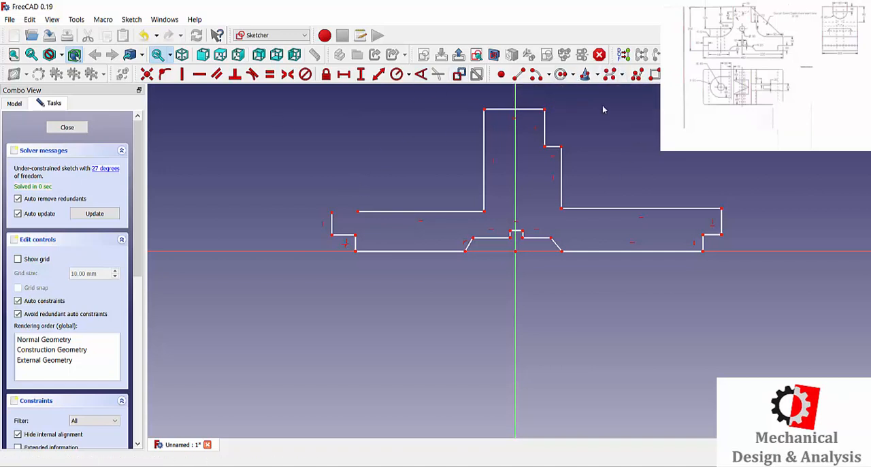
Step: Close the profile by making the left end's upper point coincident with the open end of the base's upper edge
click(409, 74)
click(288, 139)
click(147, 74)
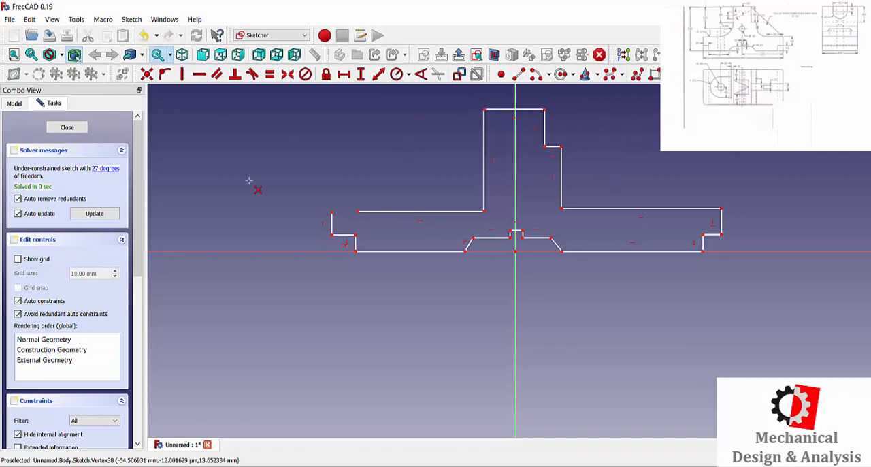
click(332, 213)
click(358, 212)
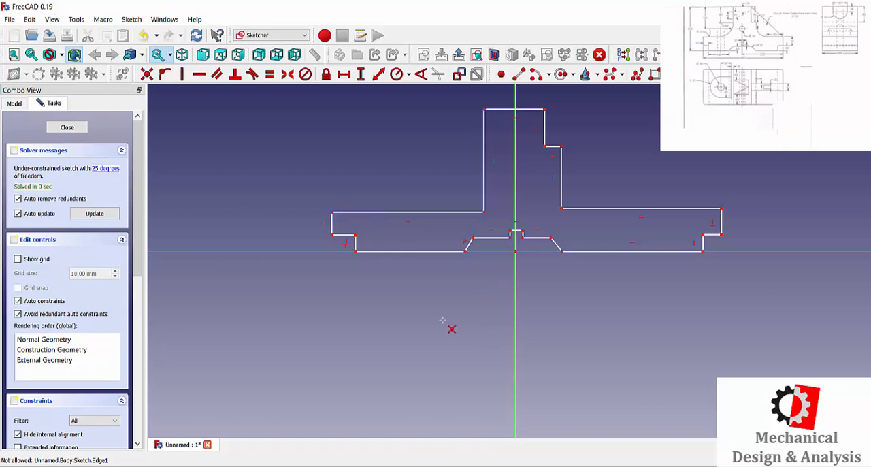
Step: Constrain the horizontal distance between the lower corners of the profile's outer left and right ends to 450 mm
scroll(556, 97, up, 3)
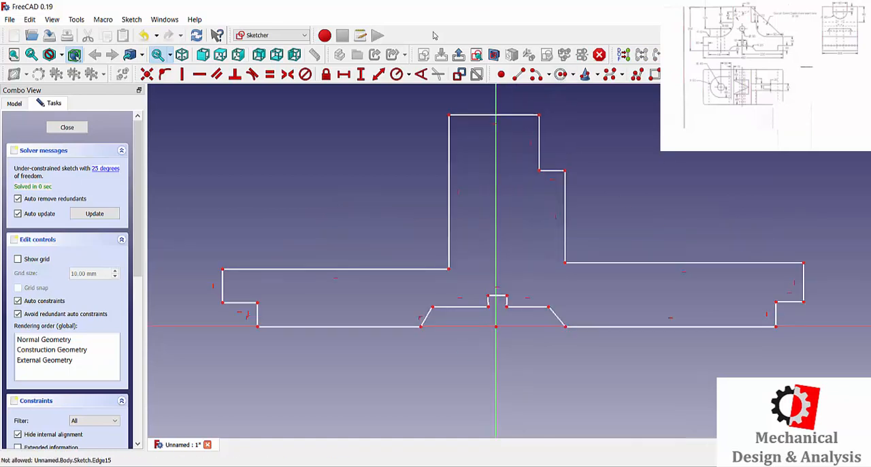
click(804, 302)
click(223, 302)
text(450)
key(Return)
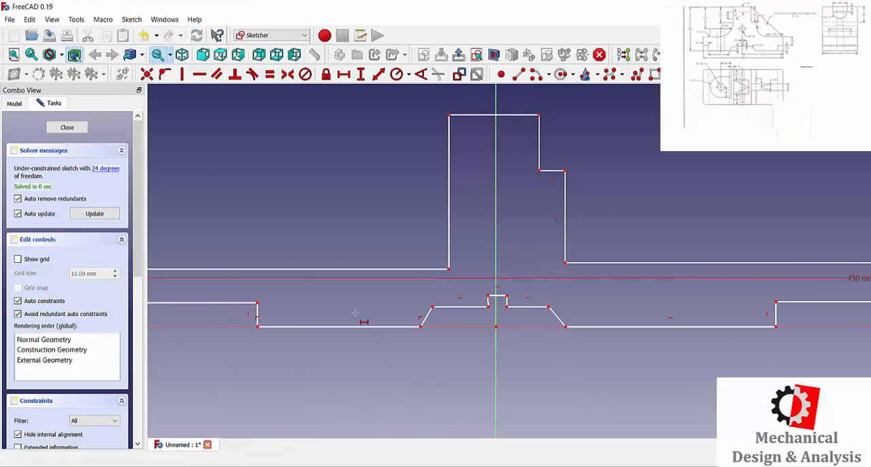
Step: Constrain the horizontal distance from the origin to the lower corner of the profile's right end to 230 mm
scroll(356, 312, down, 5)
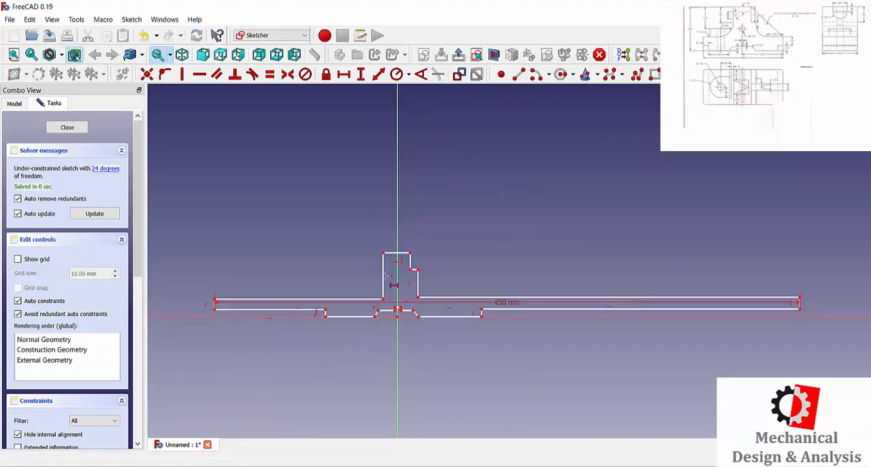
scroll(425, 353, down, 2)
scroll(411, 327, up, 6)
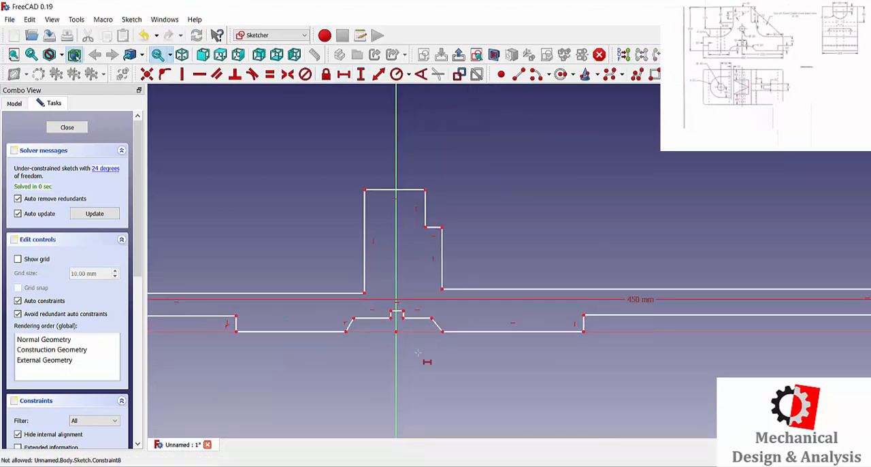
click(396, 332)
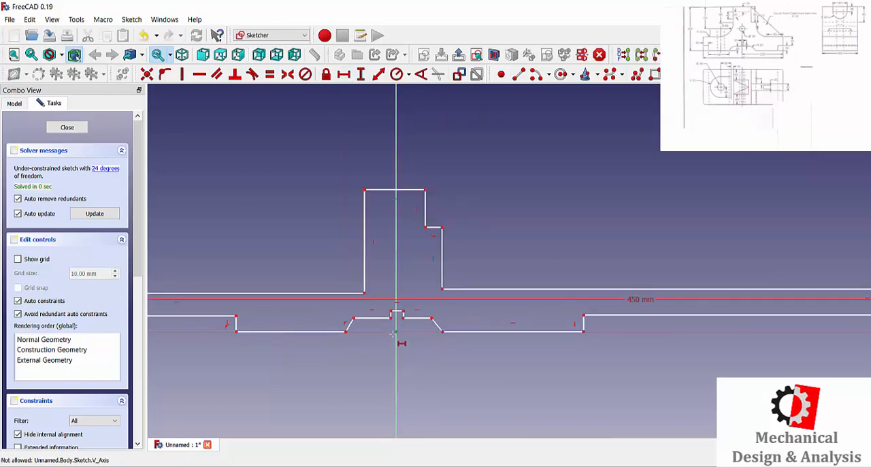
scroll(722, 309, down, 7)
scroll(850, 315, up, 6)
click(845, 317)
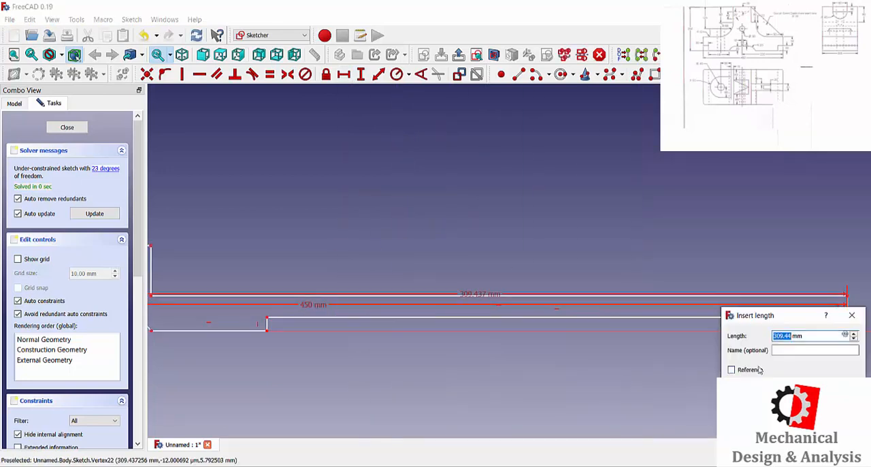
text(230)
key(Return)
Step: Fillet the upper-left corner of the sloped notch at the profile's bottom and set the arc's radius to 20 mm
scroll(725, 311, down, 3)
scroll(449, 310, up, 2)
scroll(445, 307, down, 4)
scroll(348, 275, up, 4)
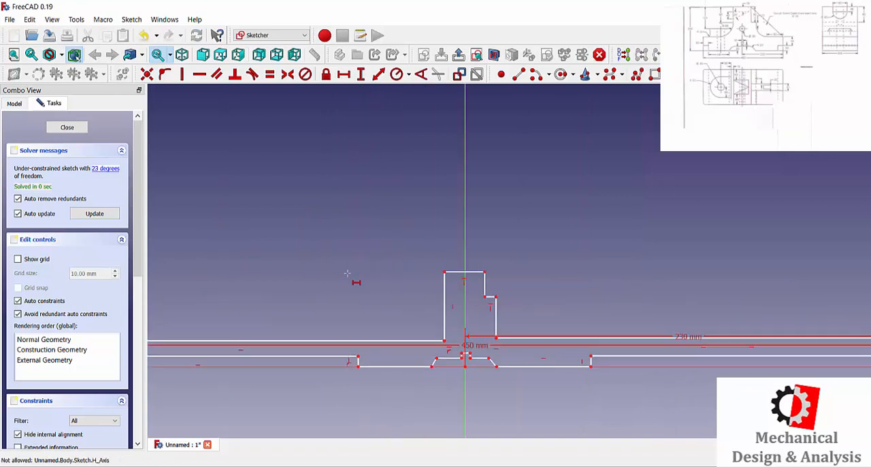
scroll(439, 360, up, 5)
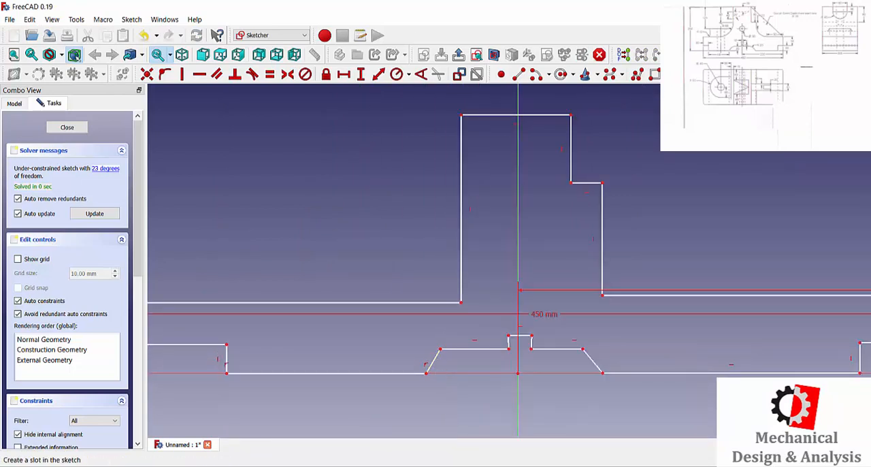
click(440, 350)
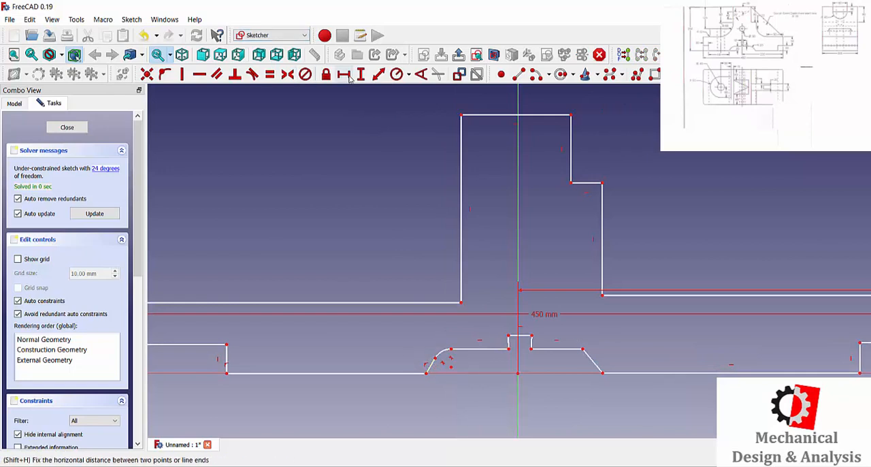
click(393, 76)
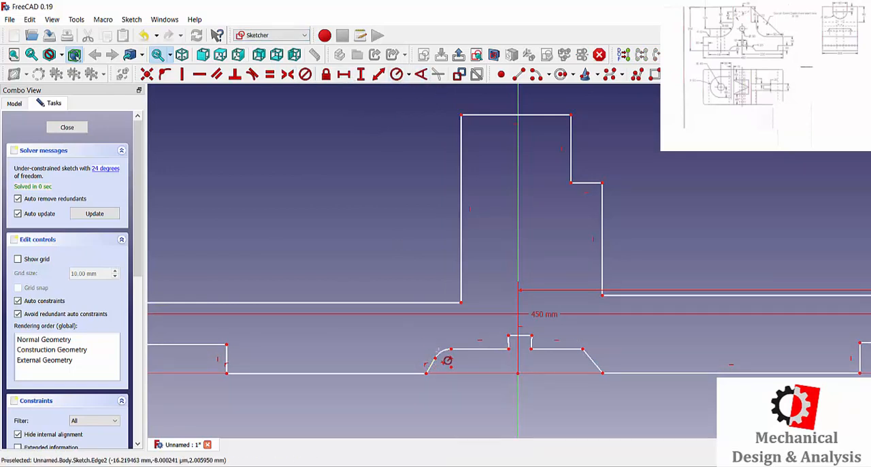
click(443, 357)
text(120)
click(432, 268)
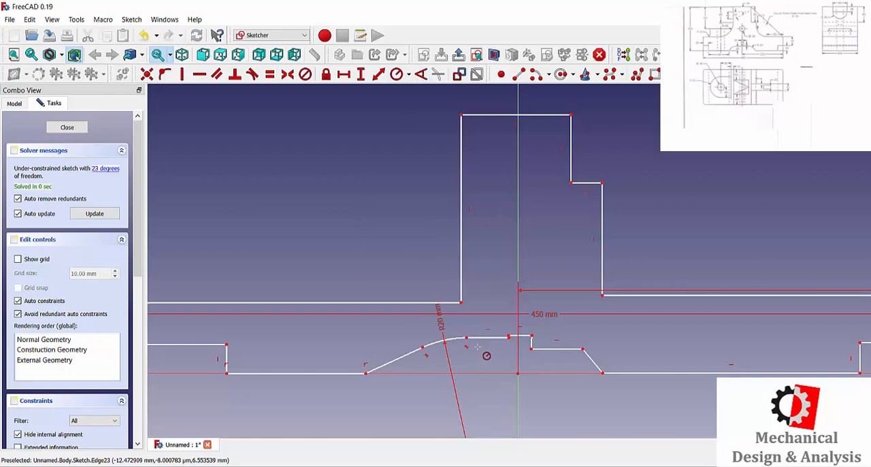
Step: Try to constrain the vertical distance between the fillet's upper endpoint and the foot of the notch's left slope
click(361, 74)
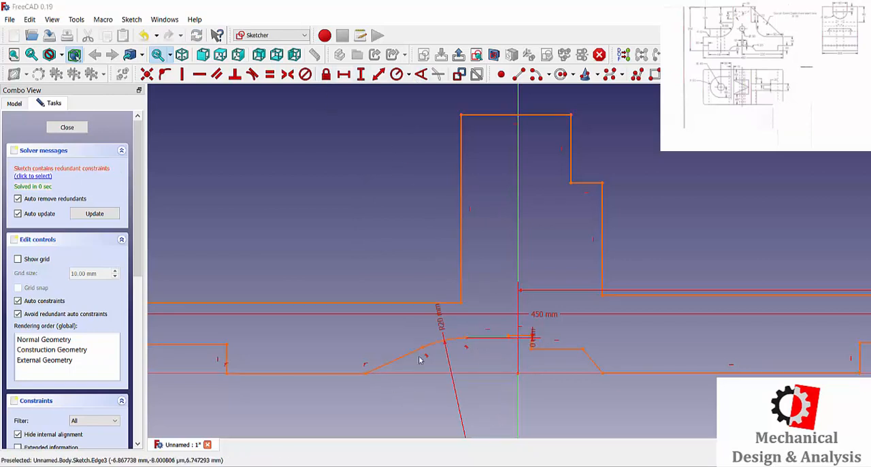
click(466, 337)
click(365, 373)
click(548, 364)
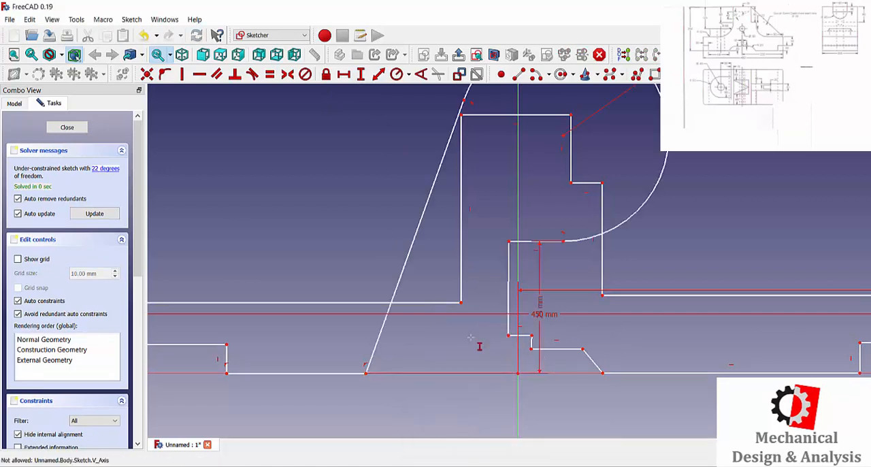
Step: Constrain the width of the stepped overhang at the profile's left end to 30 mm
scroll(449, 293, down, 8)
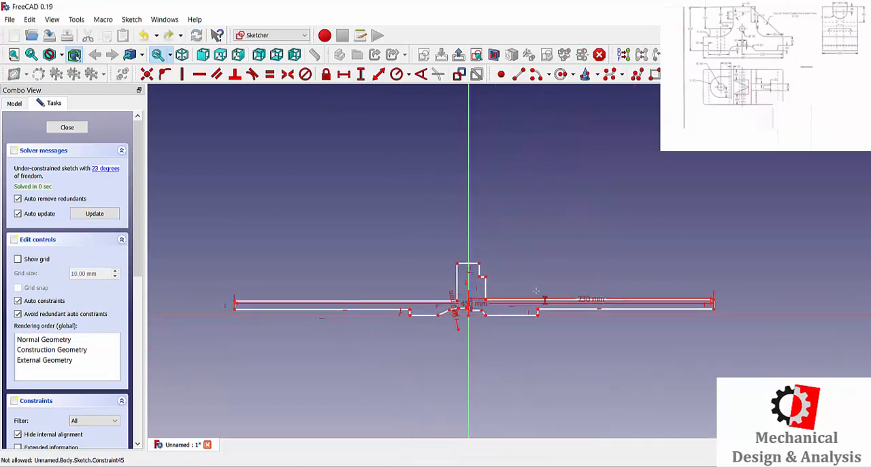
scroll(391, 314, up, 4)
scroll(392, 314, down, 4)
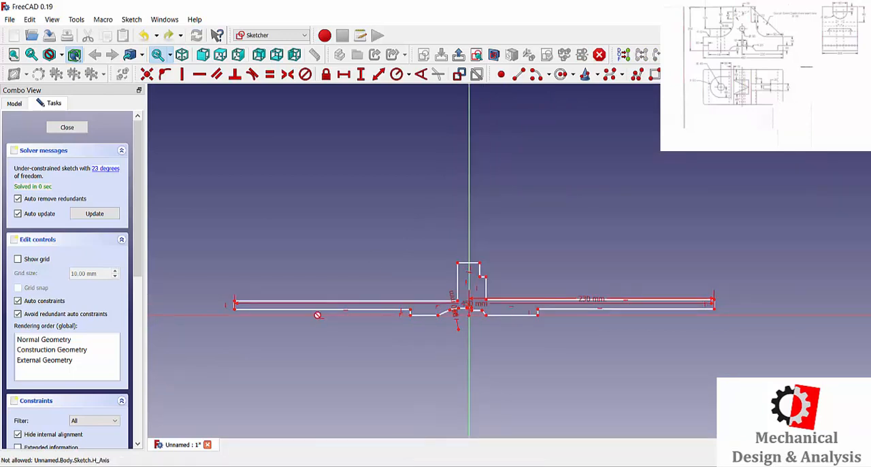
scroll(317, 314, up, 2)
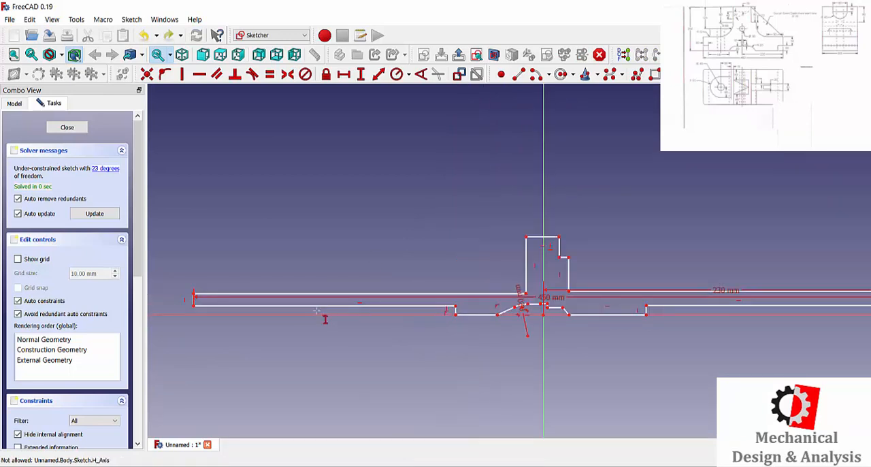
click(455, 306)
click(194, 304)
text(30)
key(Return)
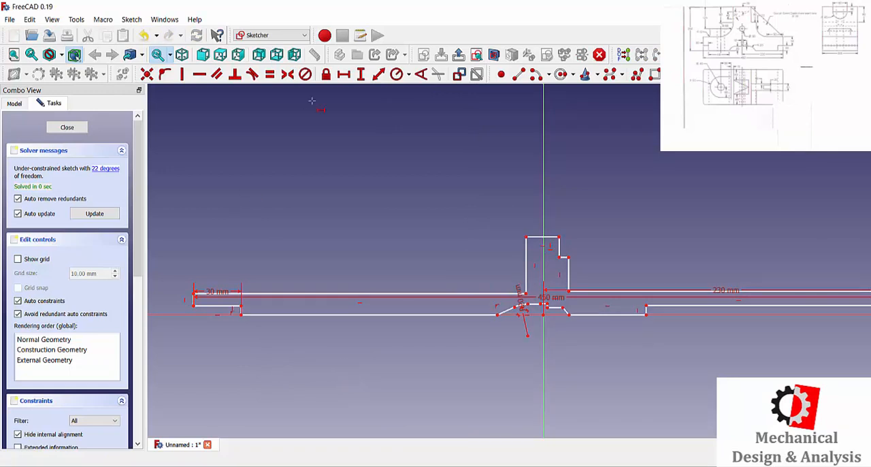
Step: Set the horizontal length of the bottom edge left of the notch to 115 mm
click(366, 314)
text(115)
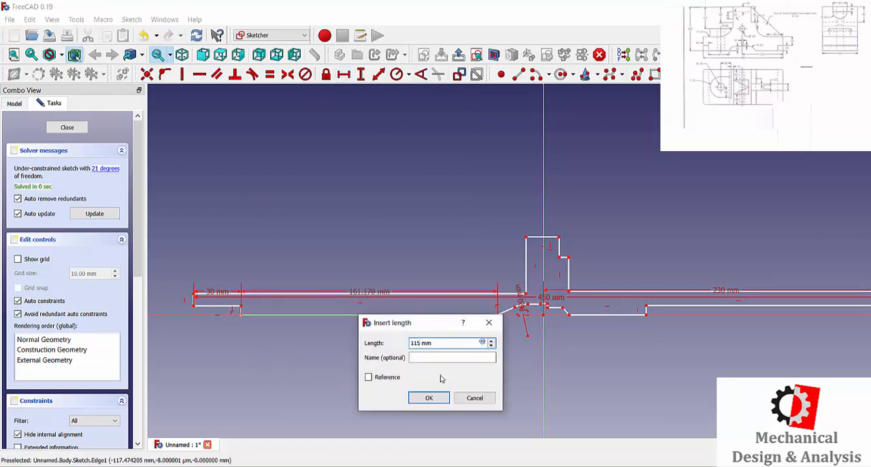
text(5)
key(Return)
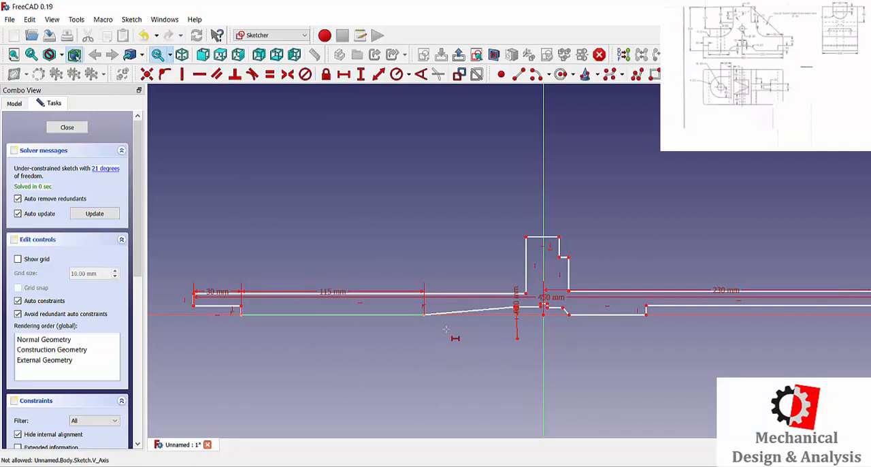
Step: Constrain the vertical distance from the upright's upper-left corner to the profile's bottom edge to 250 mm
scroll(495, 302, down, 2)
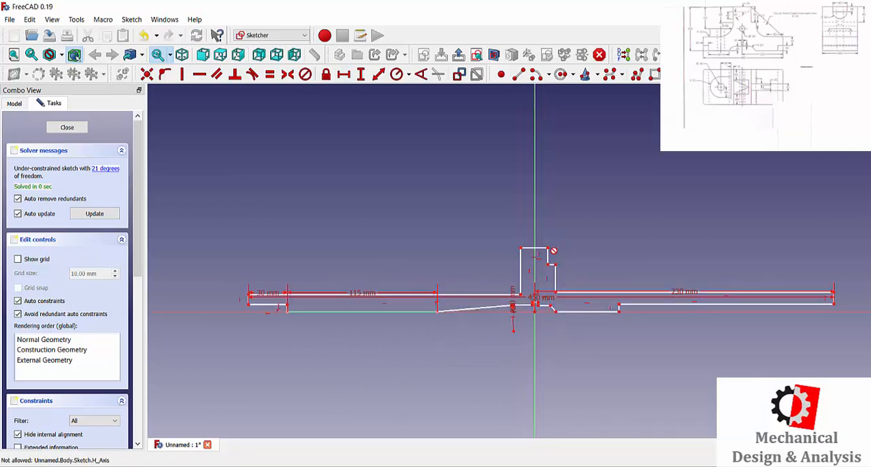
click(520, 248)
click(513, 306)
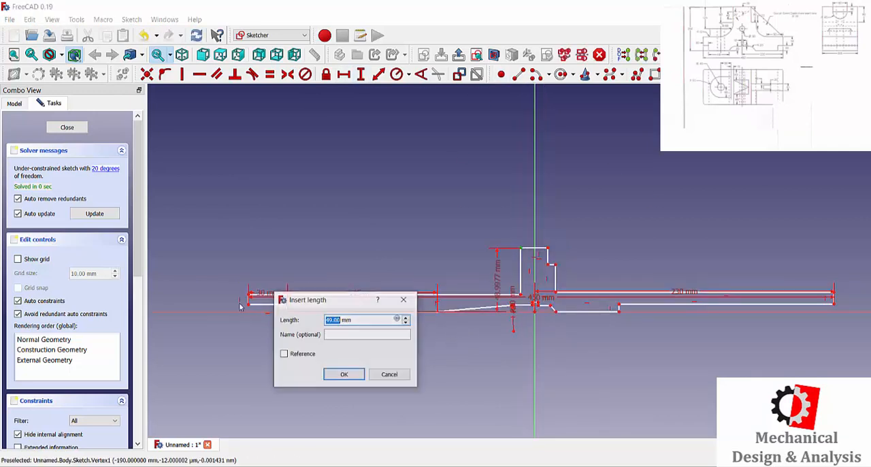
text(25)
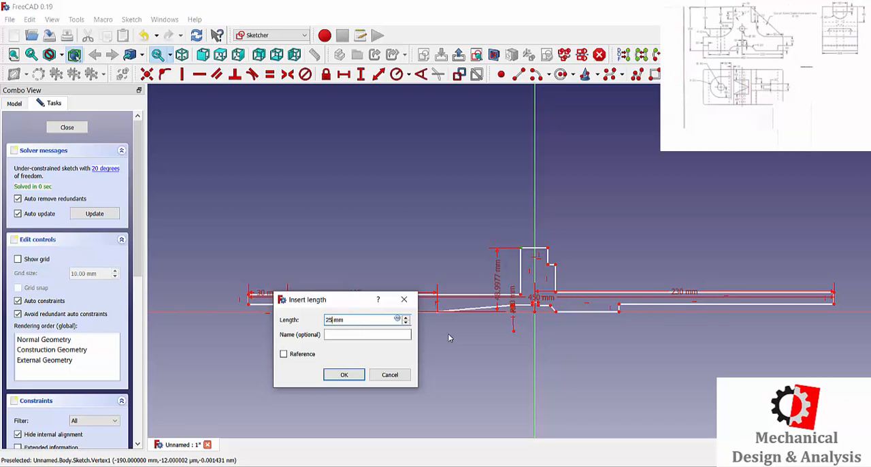
text(0)
key(Return)
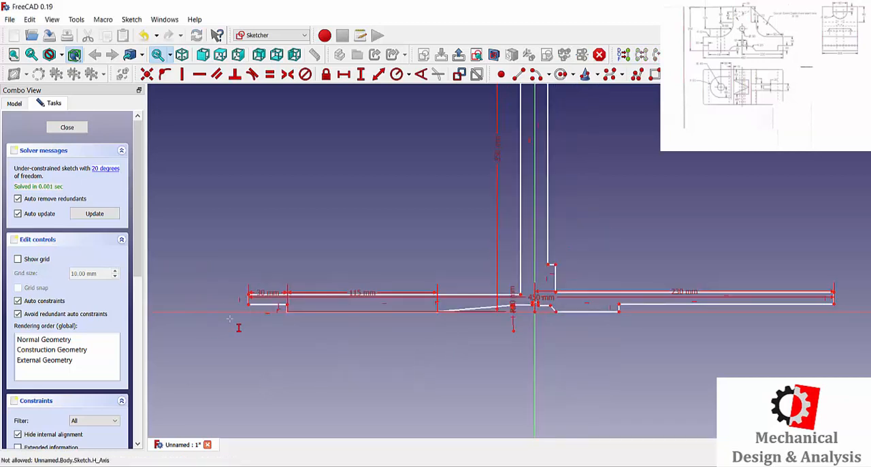
Step: Try to constrain the vertical edge at the profile's far left end to 50 mm
scroll(230, 319, up, 4)
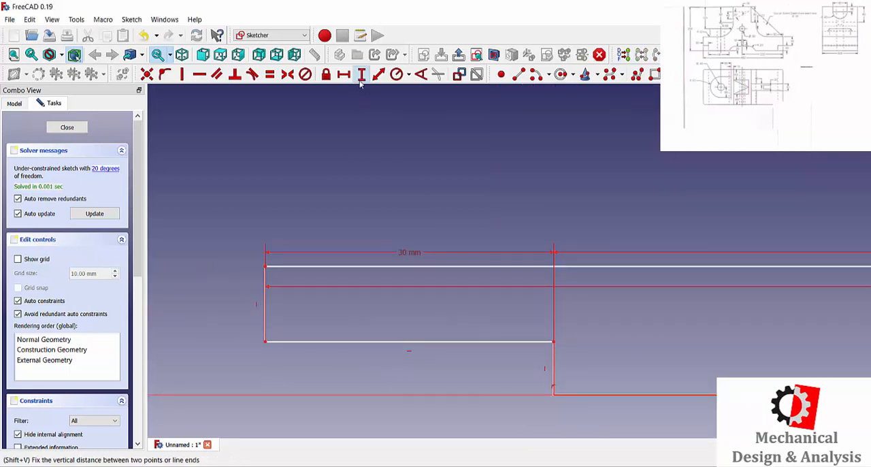
click(264, 305)
text(50)
key(Return)
scroll(240, 292, down, 5)
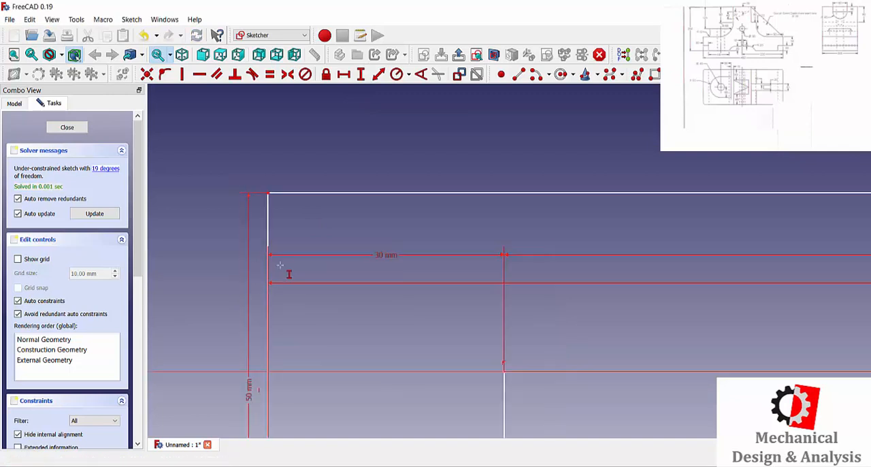
key(ctrl+z)
Step: Set the height of the short vertical edge under the left overhang to 30 mm
scroll(289, 273, up, 4)
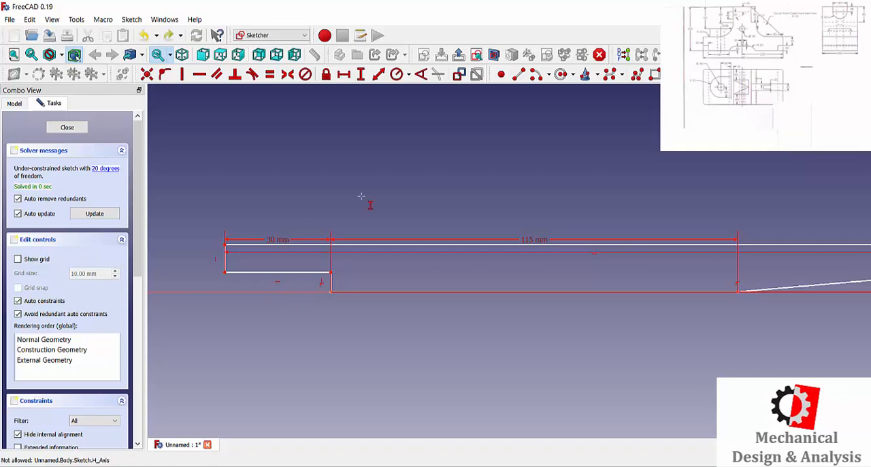
click(331, 282)
text(30)
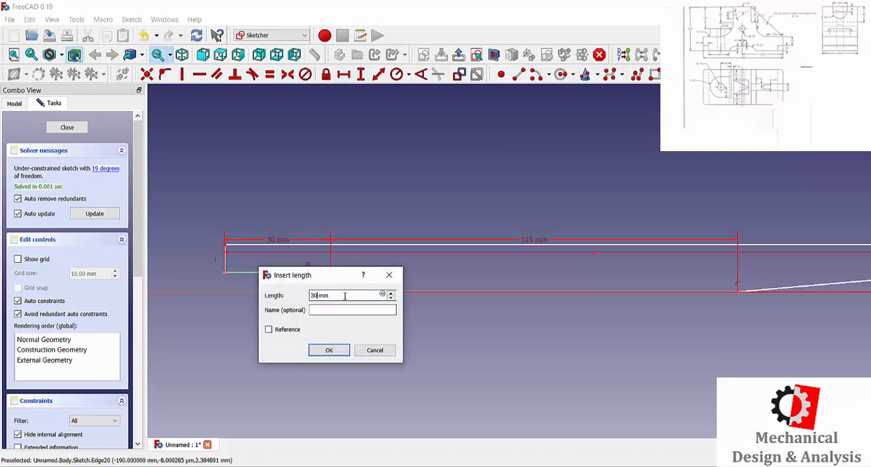
key(Return)
Step: Raise the left arm's upper edge and constrain the vertical edge at its outer end to 50 mm
scroll(356, 235, down, 5)
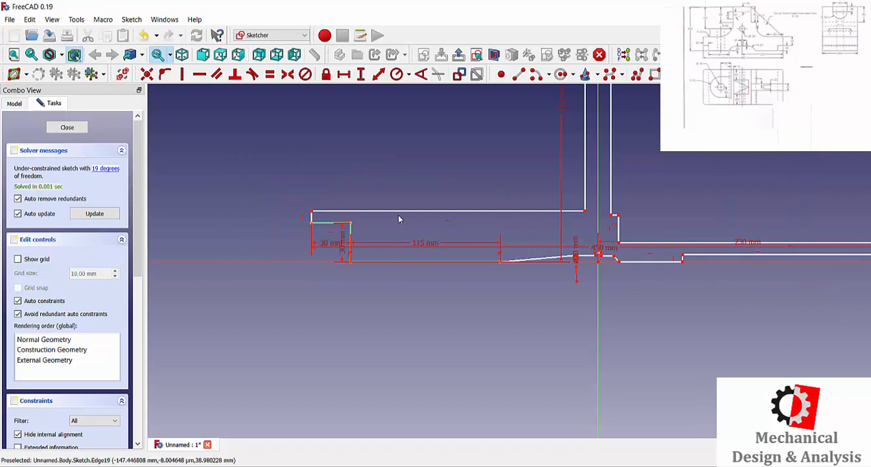
scroll(367, 215, down, 5)
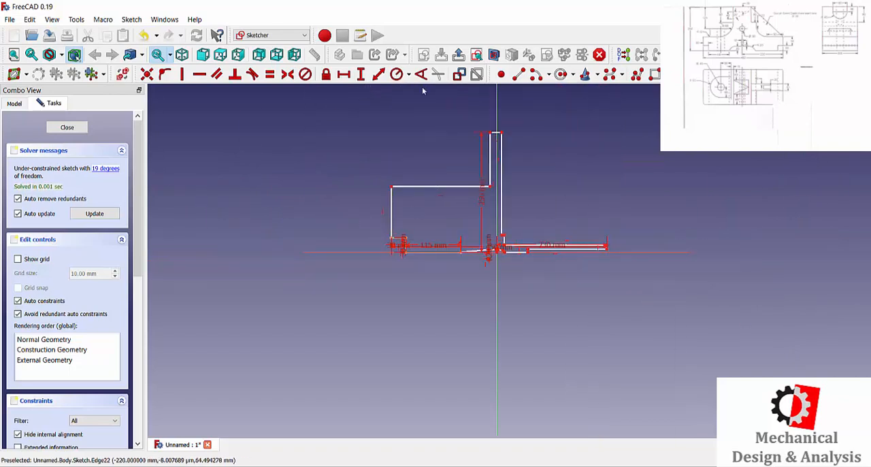
click(391, 216)
text(50)
key(Return)
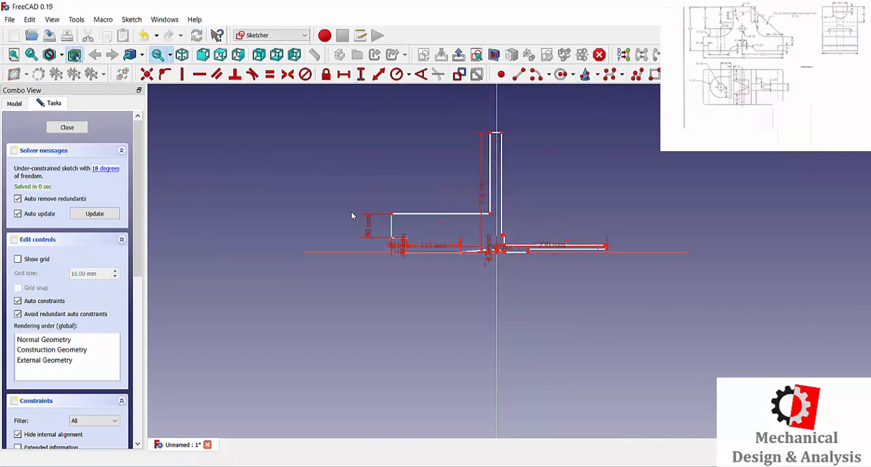
Step: Fillet the inner corner between the left arm's upper edge and the upright, and set the arc's radius to 80 mm
scroll(396, 236, up, 5)
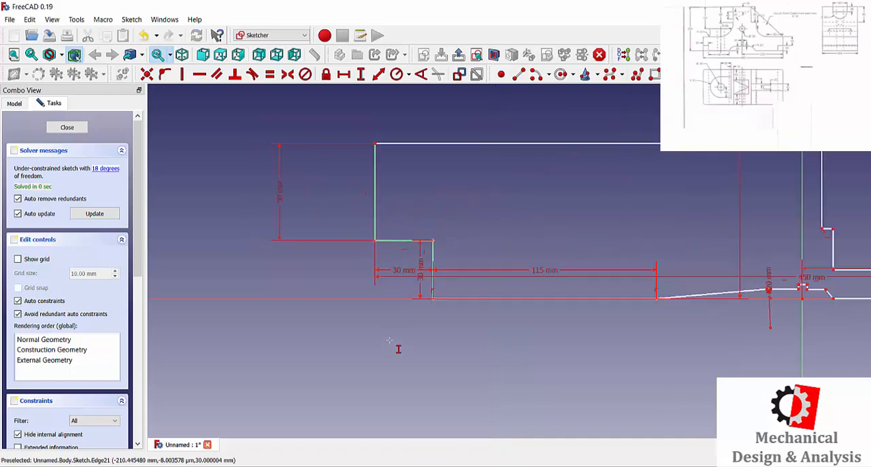
scroll(535, 314, down, 2)
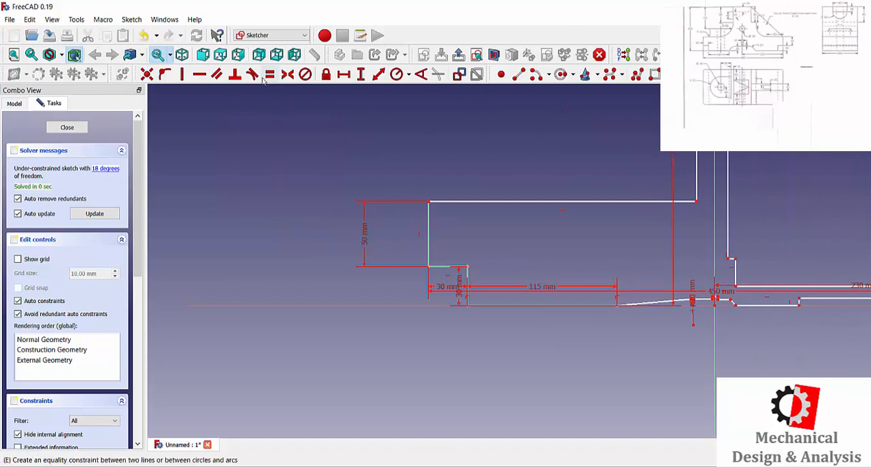
click(721, 74)
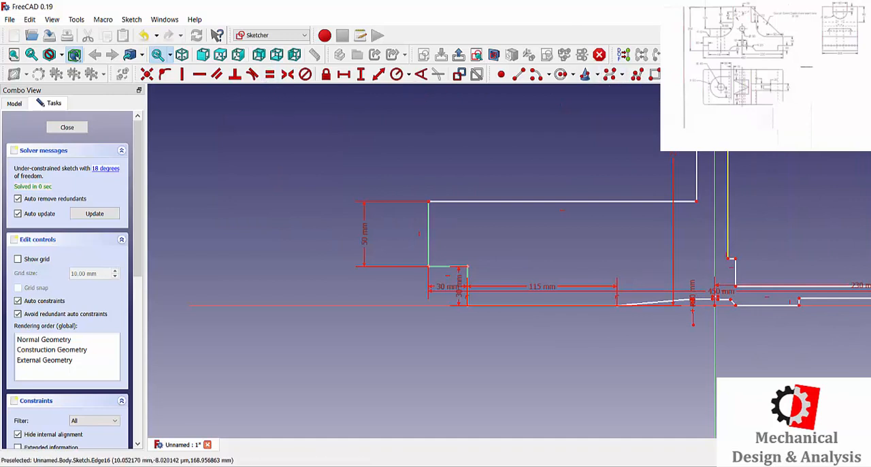
click(669, 201)
click(696, 177)
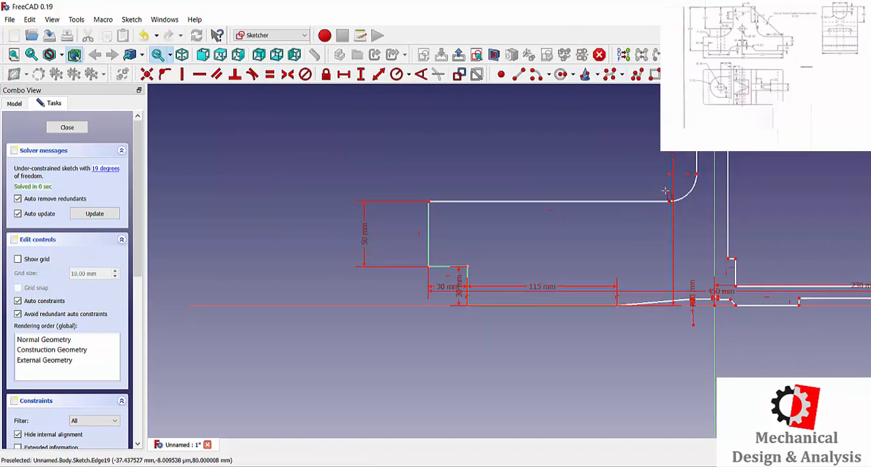
click(406, 76)
click(688, 190)
key(Return)
Step: Try to constrain the vertical distance from the left foot's lower corner to the upright's top corner to 250 mm
scroll(585, 218, down, 3)
scroll(585, 218, up, 1)
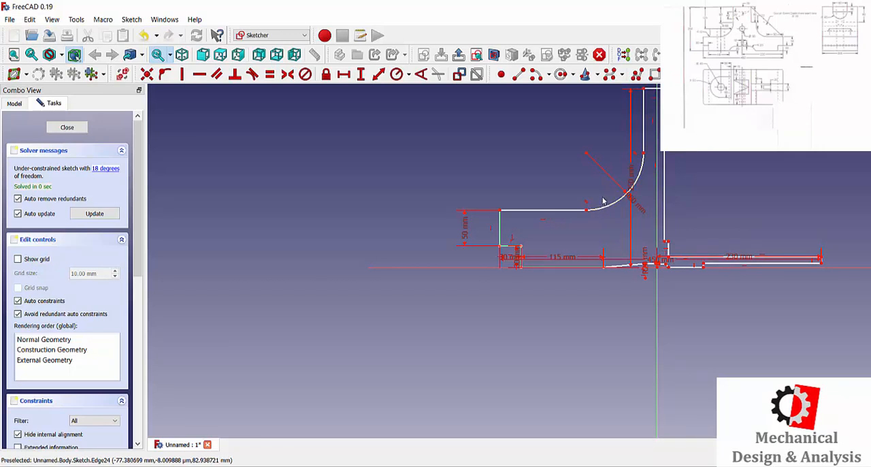
scroll(568, 242, down, 2)
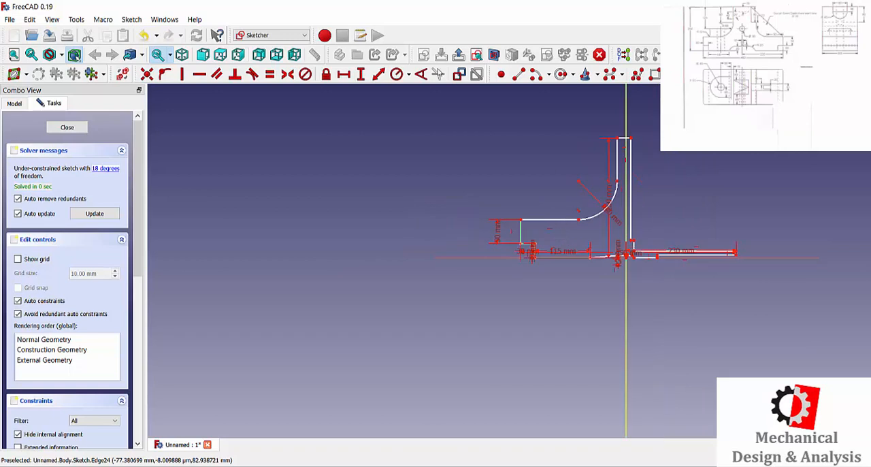
scroll(570, 261, up, 5)
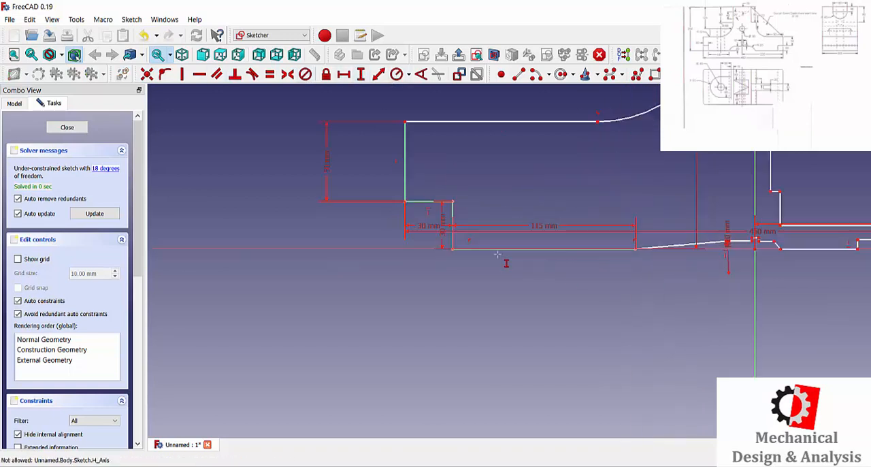
click(454, 252)
scroll(461, 254, down, 6)
scroll(525, 146, up, 7)
click(519, 143)
click(571, 206)
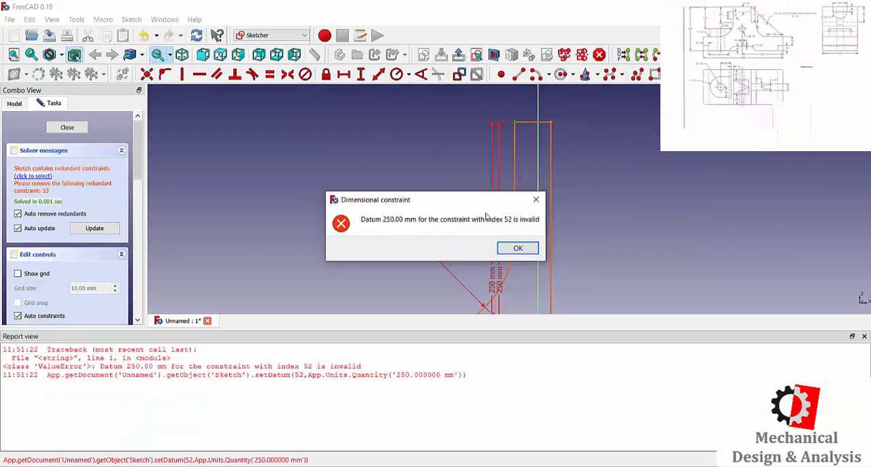
click(536, 199)
scroll(479, 213, down, 4)
click(864, 336)
Step: Constrain the vertical edge at the outer side of the right foot to 30 mm
scroll(605, 367, up, 3)
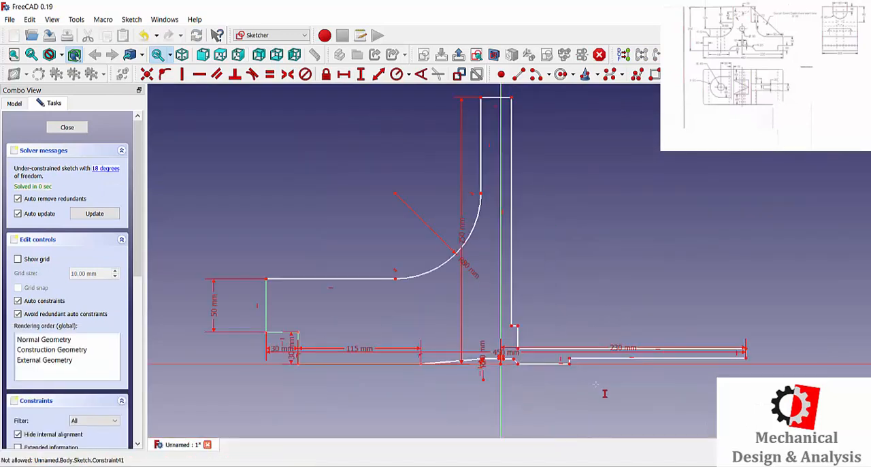
scroll(693, 394, up, 5)
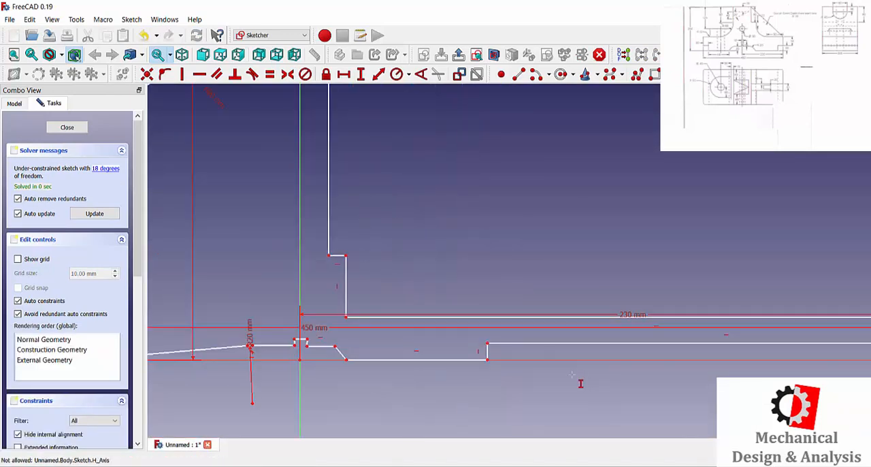
scroll(573, 375, down, 2)
scroll(346, 370, up, 7)
scroll(386, 349, down, 5)
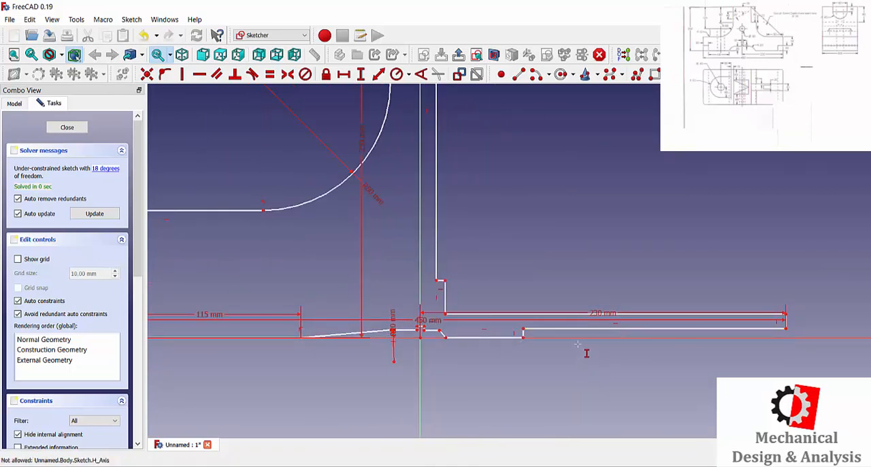
scroll(539, 363, up, 5)
click(519, 304)
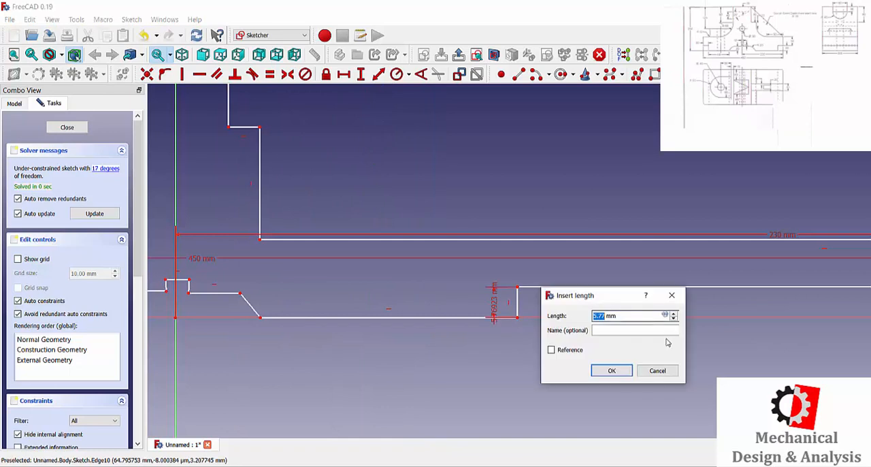
key(Return)
scroll(626, 375, down, 4)
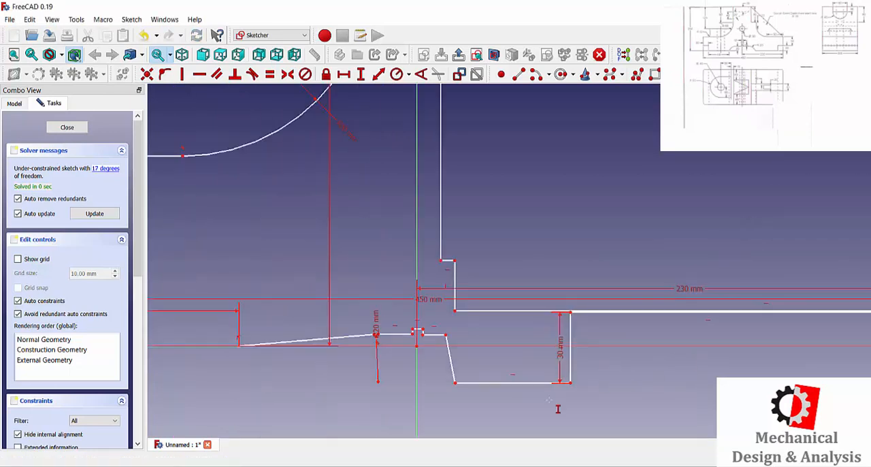
Step: Move the right foot's bottom edge up close to the horizontal axis and constrain it to lie on that axis
drag(522, 385, 523, 348)
scroll(509, 344, down, 2)
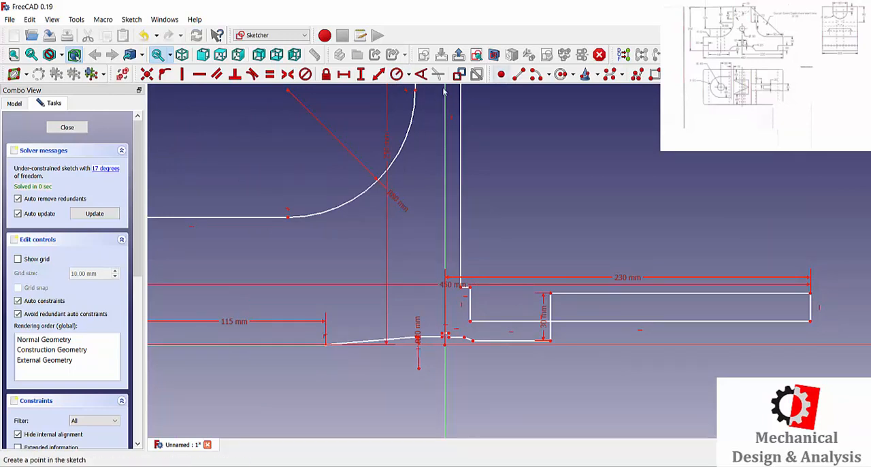
click(457, 345)
scroll(562, 354, up, 2)
scroll(558, 346, down, 2)
key(Escape)
Step: Raise the right arm's upper edge and the small step at the upright's foot well above the arm's lower edge
drag(583, 318, 583, 292)
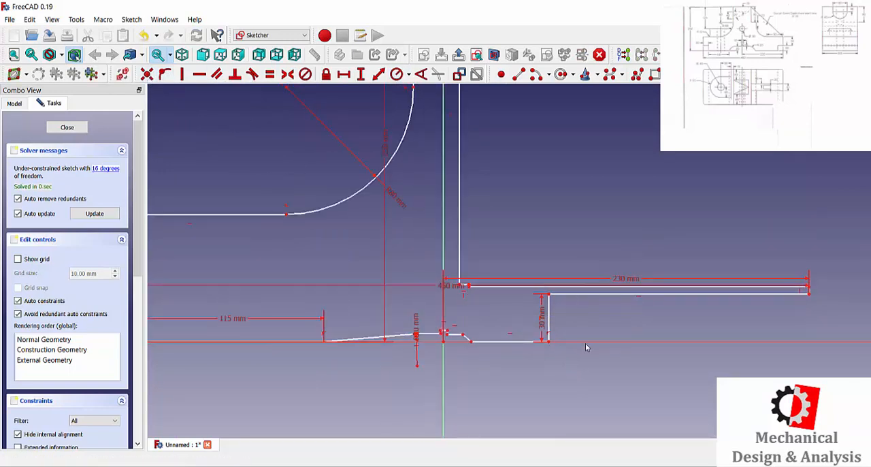
scroll(464, 289, up, 8)
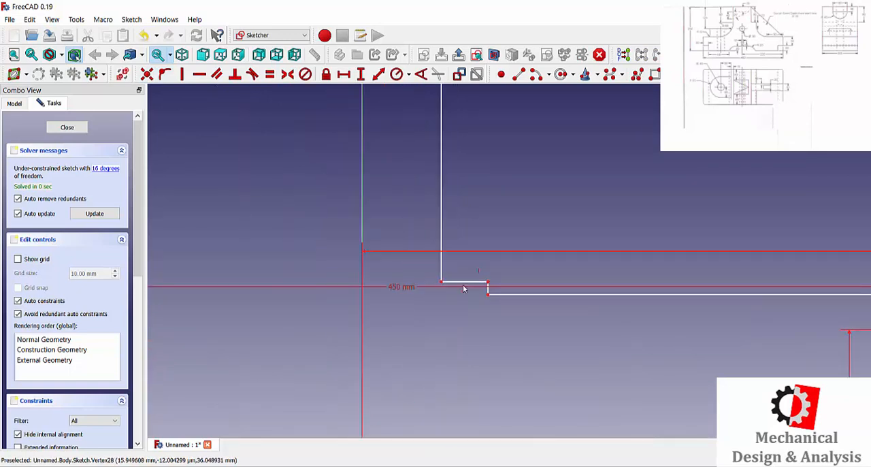
scroll(506, 240, down, 8)
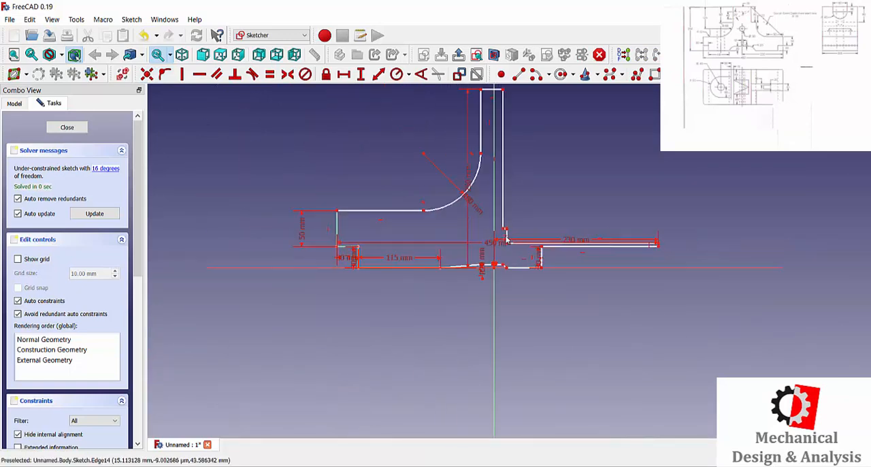
scroll(505, 240, up, 7)
scroll(547, 259, down, 4)
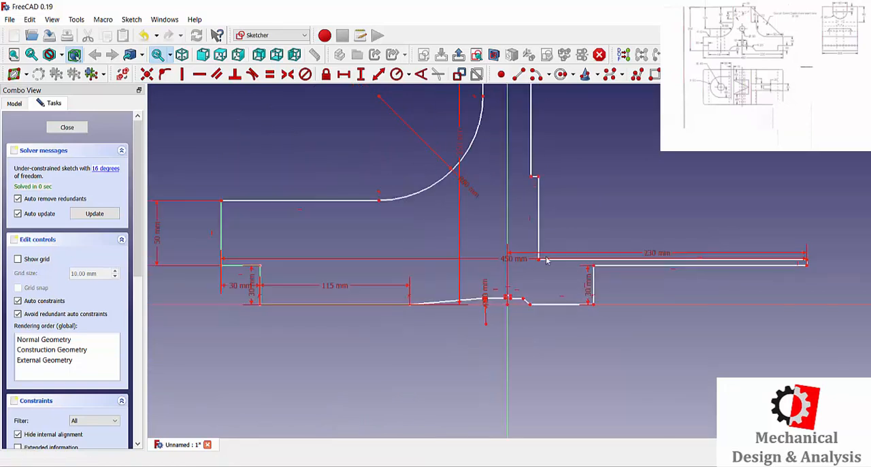
drag(546, 259, 547, 97)
drag(589, 184, 585, 130)
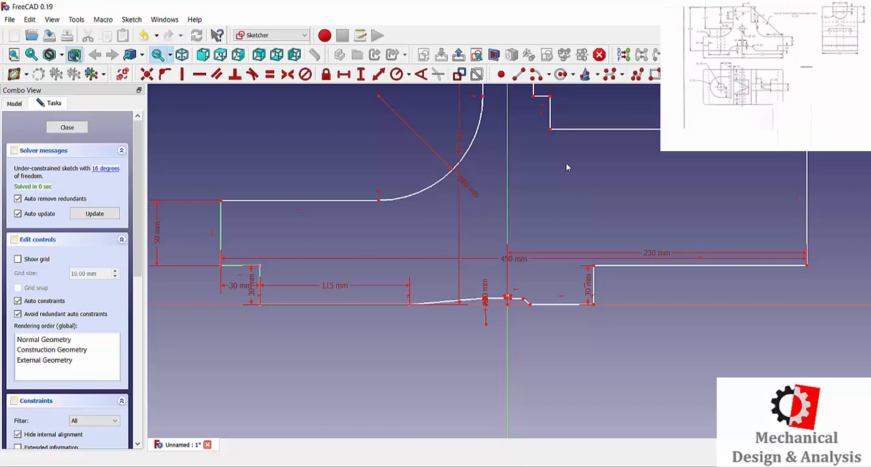
Step: Reposition the right foot's 30 mm height dimension to the outer side of its vertical edge
right_click(564, 294)
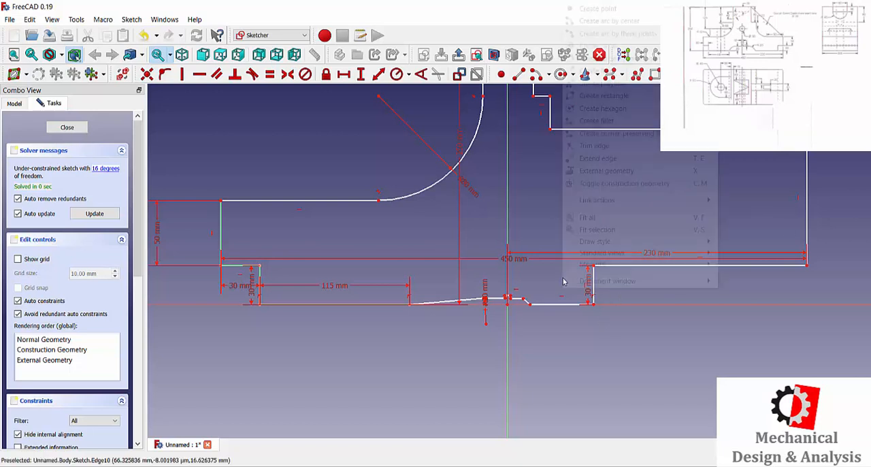
click(590, 293)
drag(590, 286, 629, 291)
Step: Constrain the vertical edge at the right arm's outer end to 50 mm
click(361, 73)
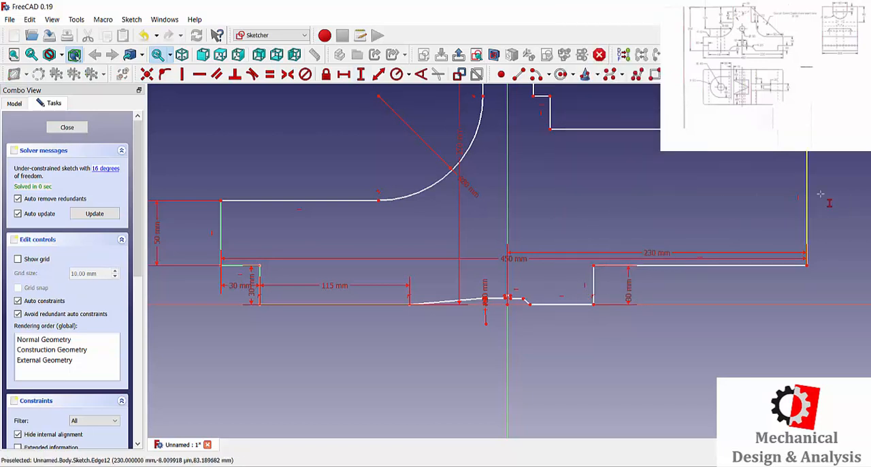
click(806, 214)
text(50)
key(Return)
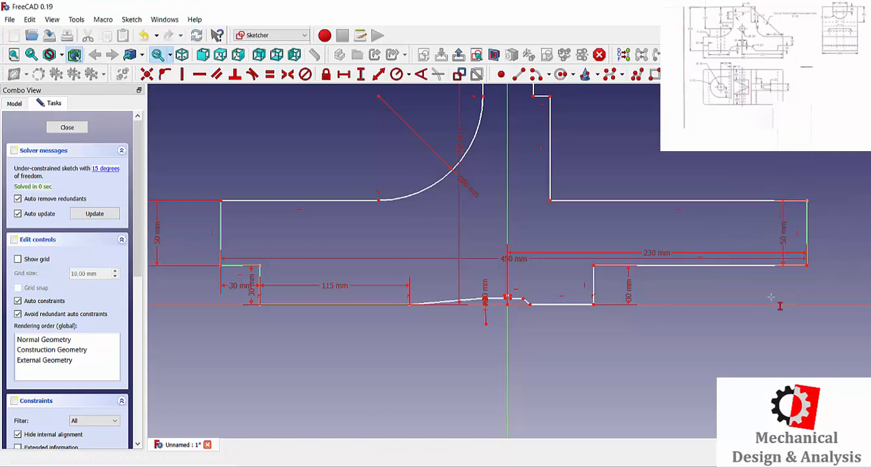
Step: Raise the bottom notch's right ledge, left ledge and small central step so the notch becomes clearly deeper
scroll(477, 320, up, 3)
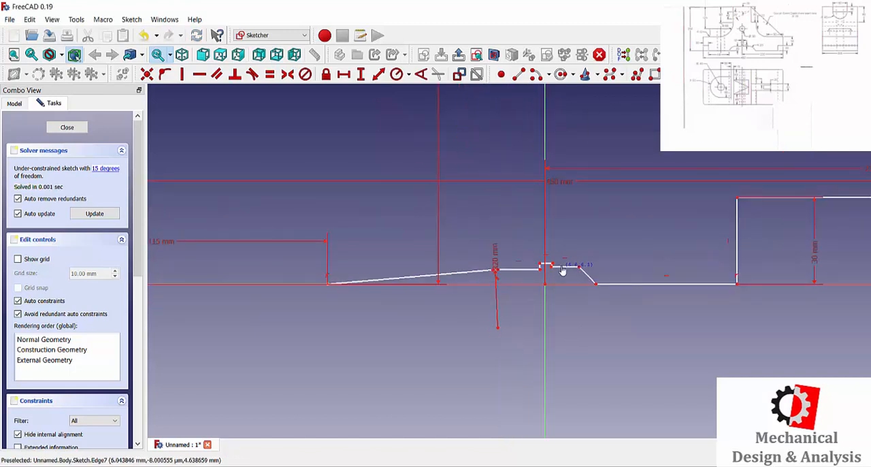
drag(562, 271, 577, 228)
drag(519, 271, 514, 221)
drag(549, 267, 548, 198)
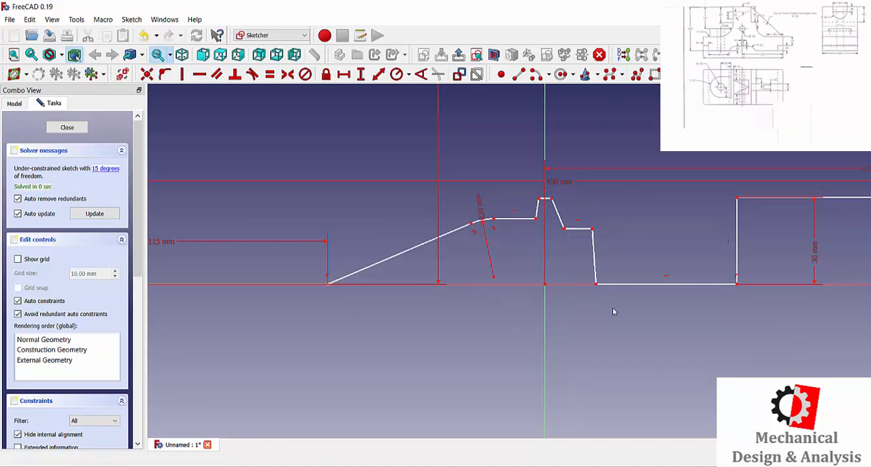
Step: Constrain the height of the bottom notch's left ledge above the origin to 25 mm
click(361, 75)
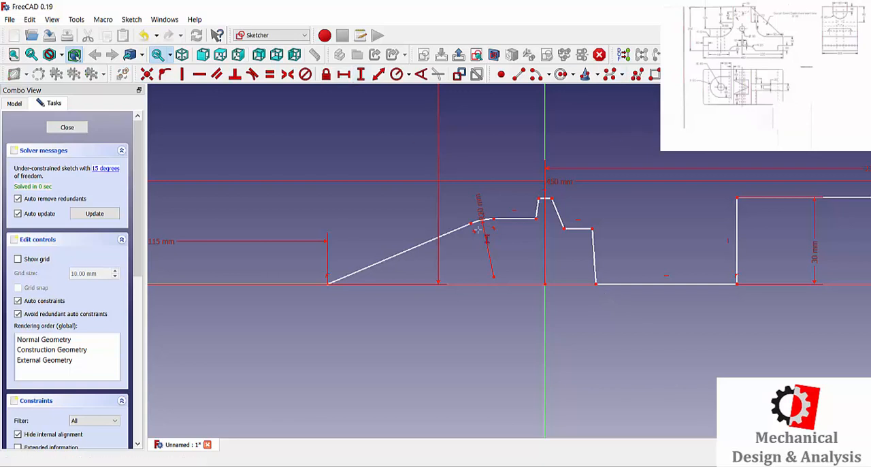
click(513, 219)
click(537, 218)
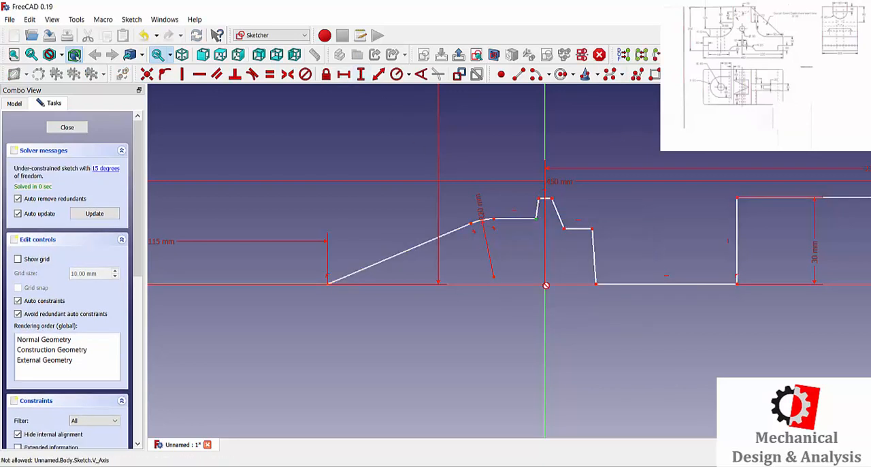
click(545, 284)
text(25)
key(Return)
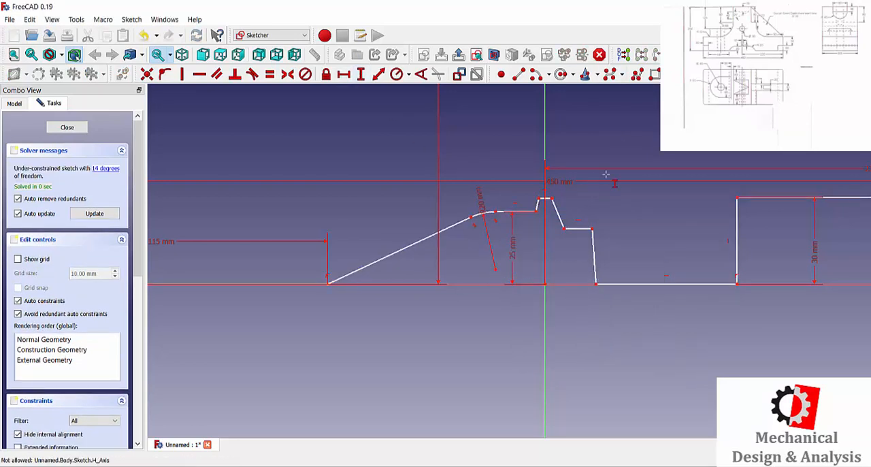
Step: Make both sides of the notch's central step vertical and level the right ledge with the left ledge using a coincident constraint
click(181, 74)
click(538, 205)
click(558, 214)
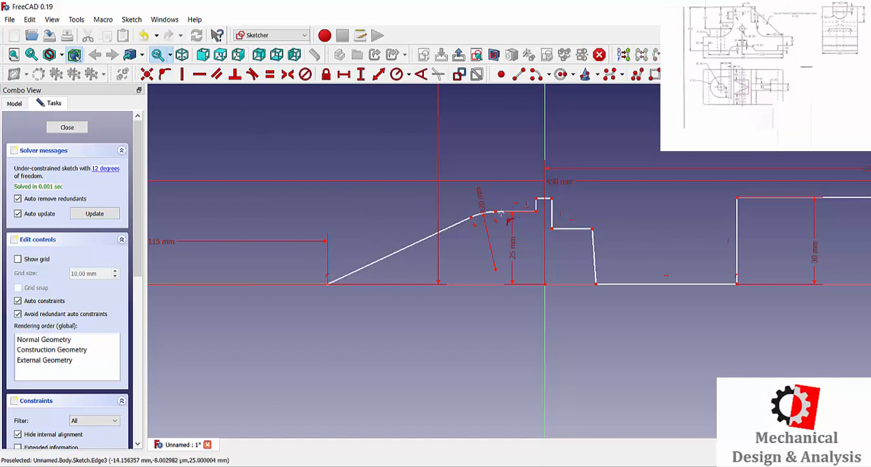
click(165, 74)
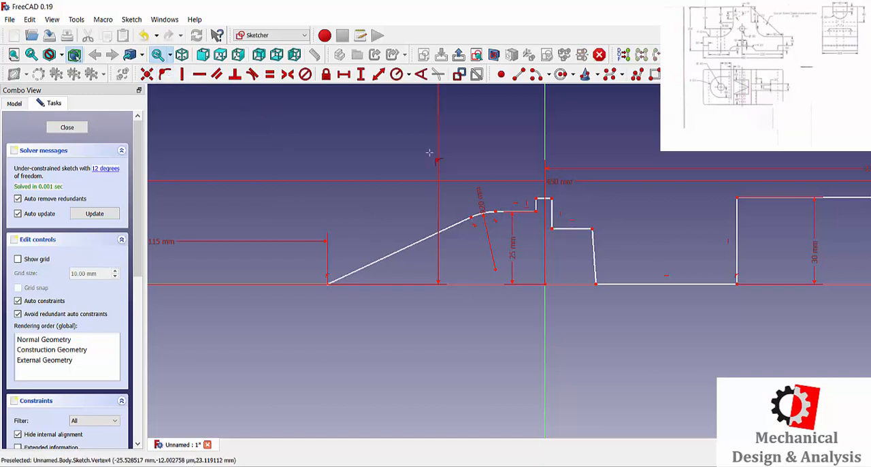
click(571, 228)
click(536, 211)
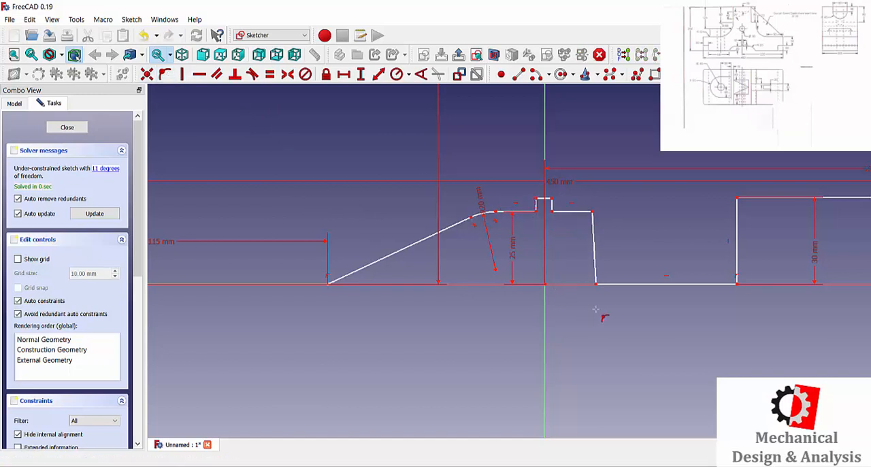
Step: Fillet the corner between the notch's right ledge and its slanted side with a 20 mm radius
click(609, 75)
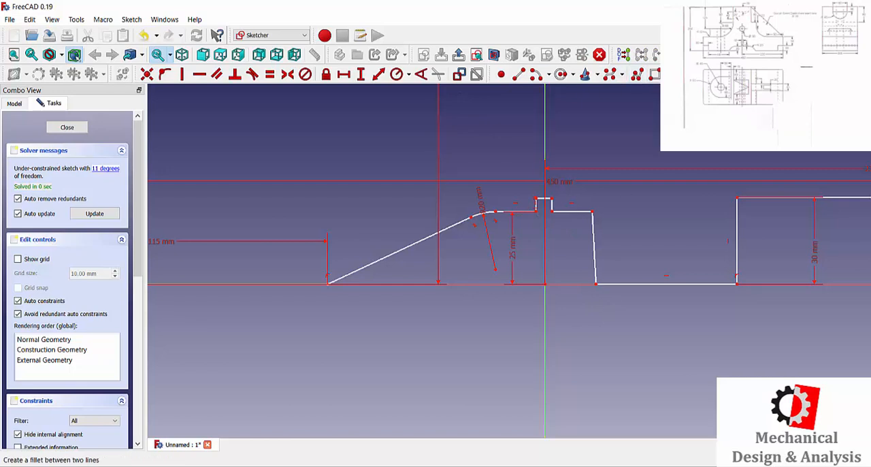
click(595, 248)
click(575, 212)
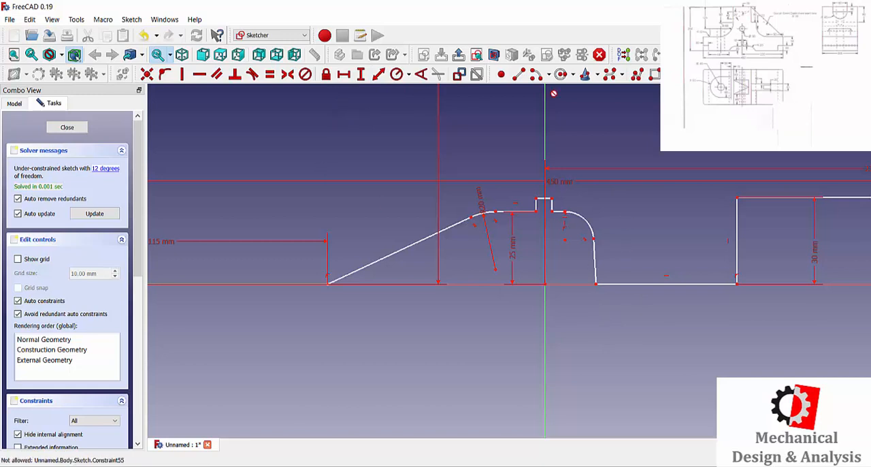
click(398, 74)
click(588, 225)
text(20)
key(Return)
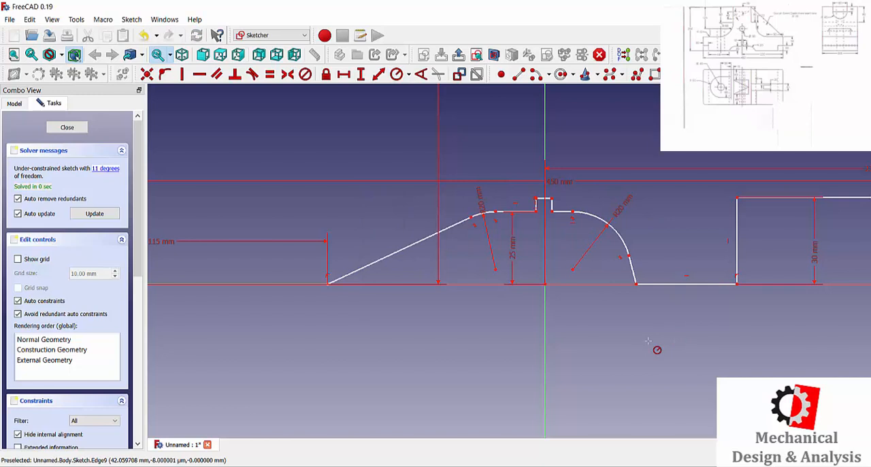
Step: Set the width of the notch's central step to 12 mm and make its upper corners symmetric about the vertical axis
scroll(522, 234, up, 2)
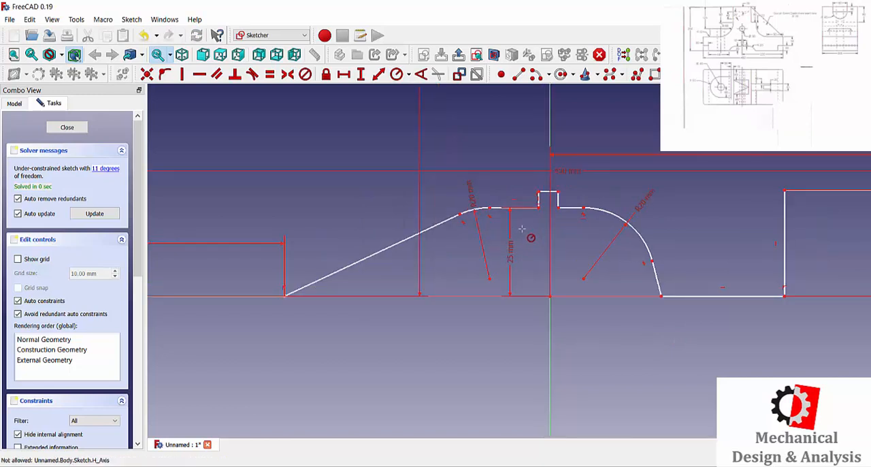
click(346, 75)
click(548, 192)
text(12)
key(Return)
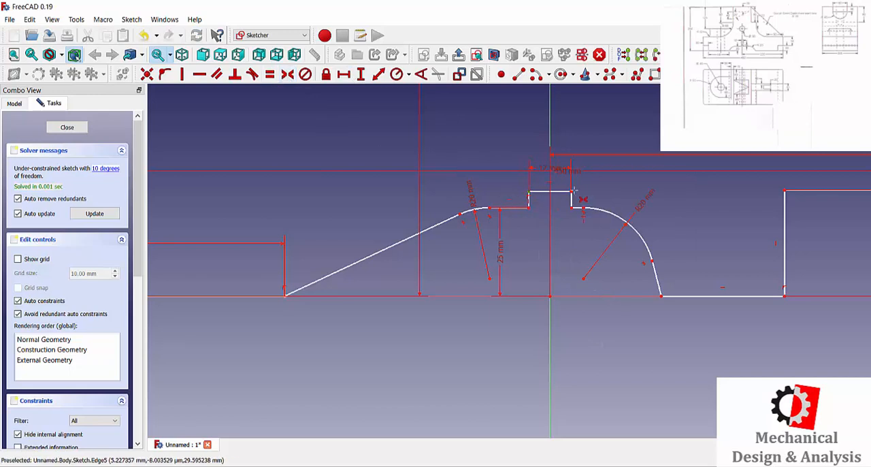
click(572, 194)
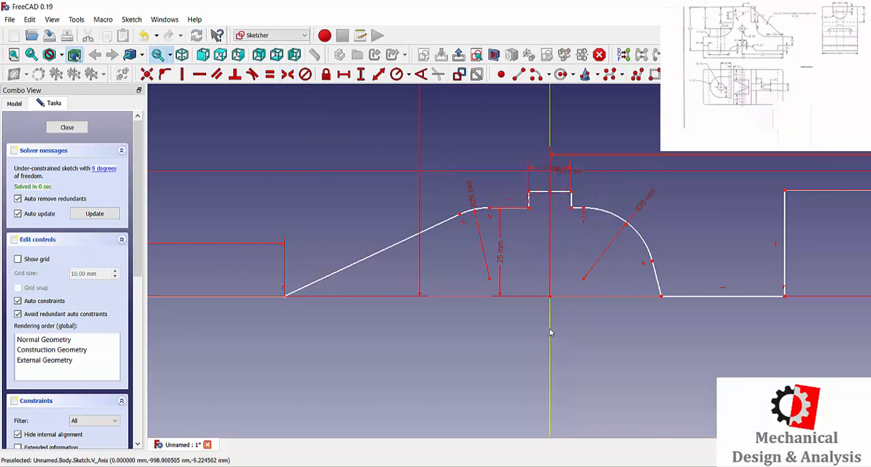
Step: Constrain the notch's two lower corners to be symmetric about the vertical axis
scroll(562, 328, down, 1)
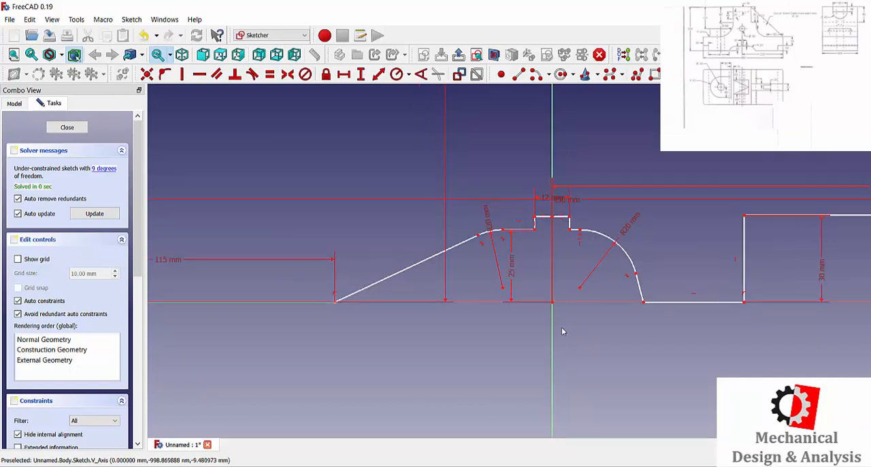
scroll(515, 342, up, 1)
scroll(516, 340, down, 1)
click(288, 73)
click(335, 301)
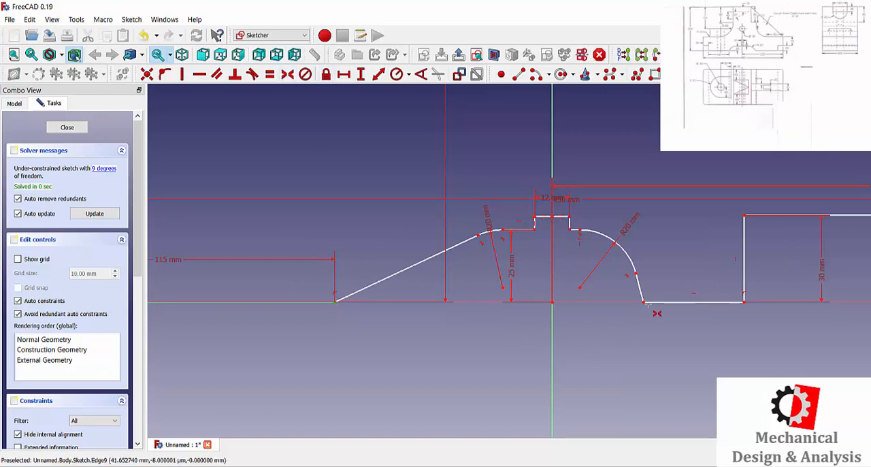
click(644, 302)
click(552, 319)
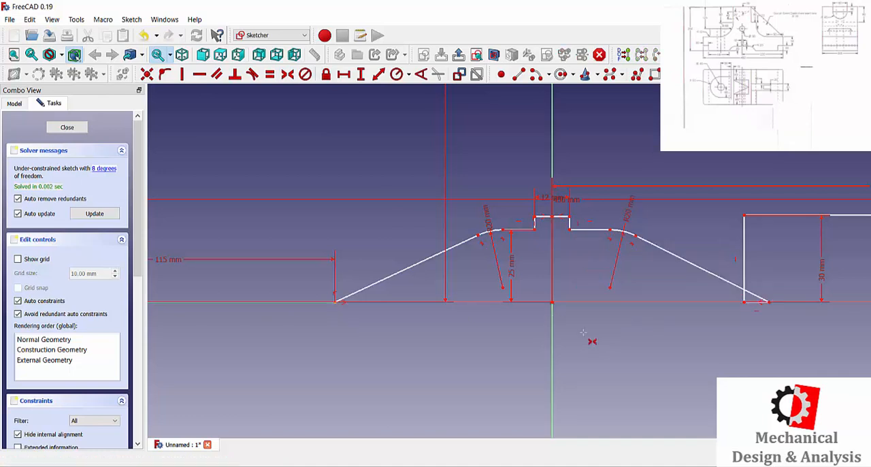
Step: Set the horizontal length of the short edge between the right foot and the right arm's outer end to 30 mm
scroll(679, 346, down, 5)
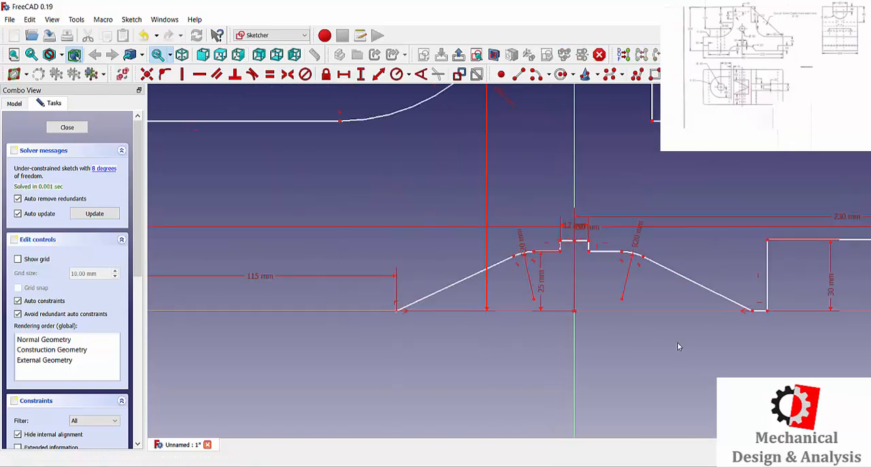
scroll(690, 349, up, 2)
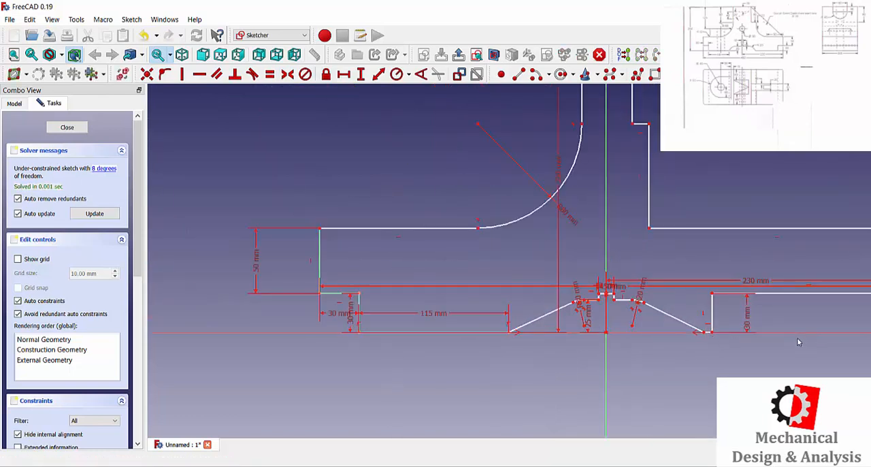
scroll(773, 320, up, 3)
scroll(772, 321, down, 5)
click(344, 74)
click(813, 302)
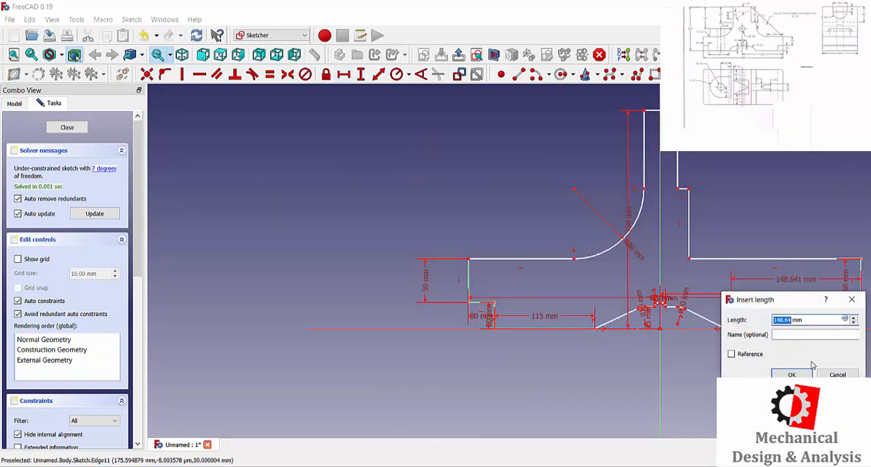
text(230)
click(791, 374)
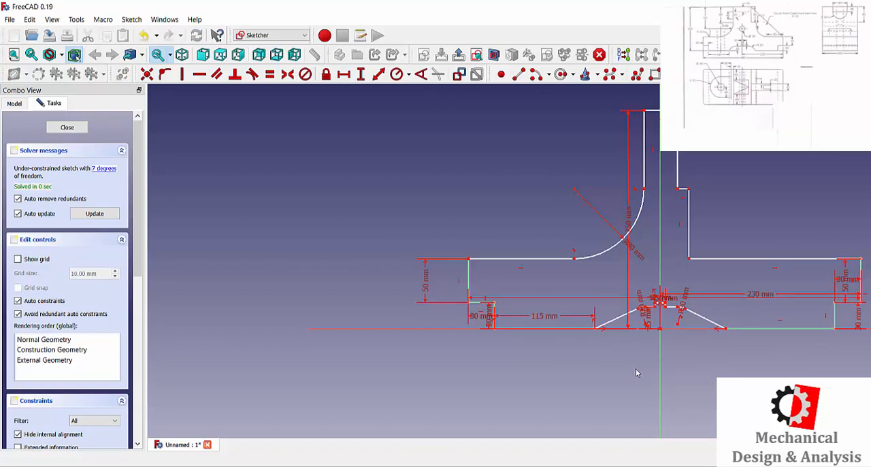
Step: Fillet the inner corner between the upright's lower right vertical edge and the right arm's upper edge
click(718, 75)
click(688, 215)
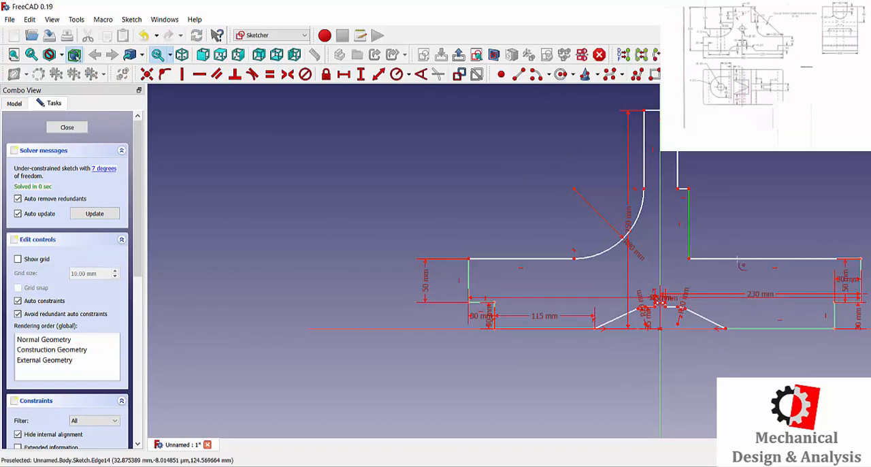
click(723, 258)
click(397, 74)
click(699, 246)
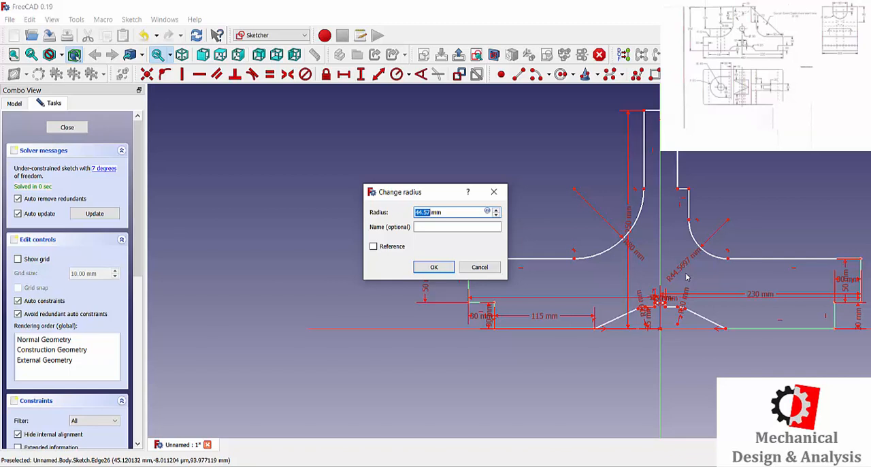
click(494, 192)
click(343, 74)
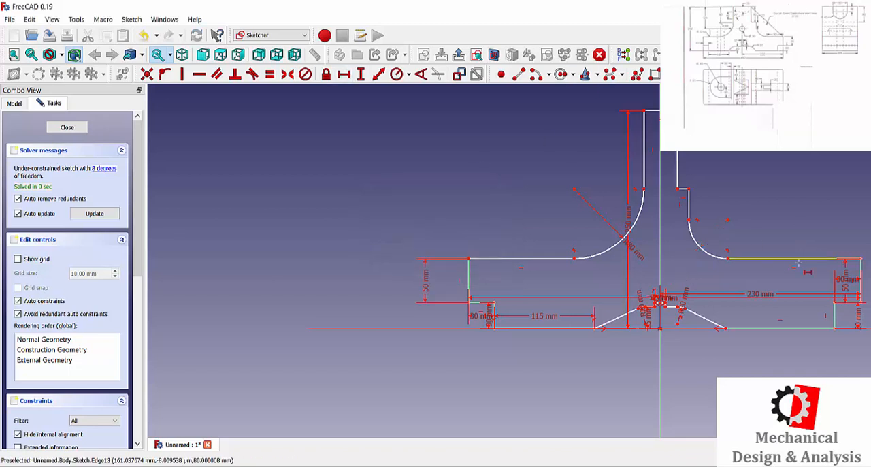
click(797, 258)
text(230)
key(Return)
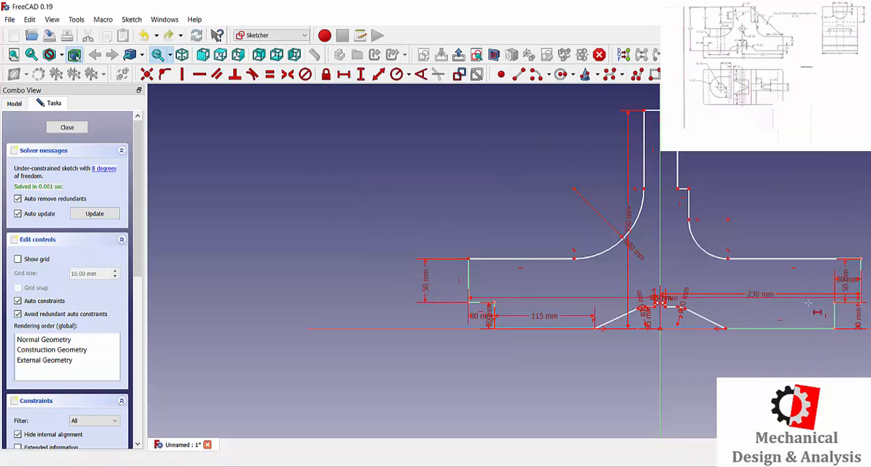
Step: Delete the short vertical edge below the upright's small step and join the step's outer end to the fillet arc's upper end
scroll(841, 285, up, 1)
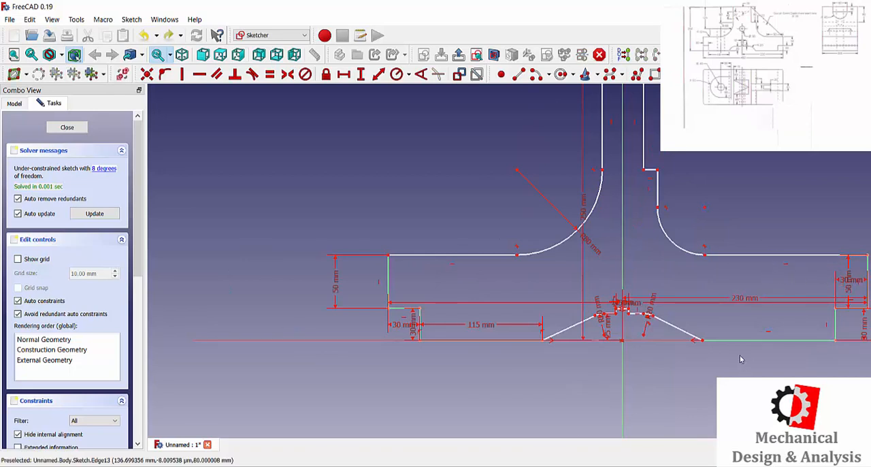
scroll(676, 345, down, 1)
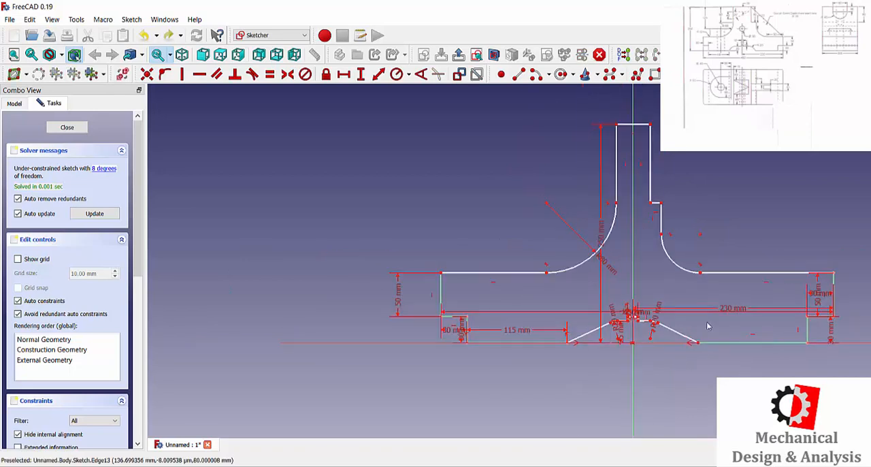
click(661, 222)
key(Delete)
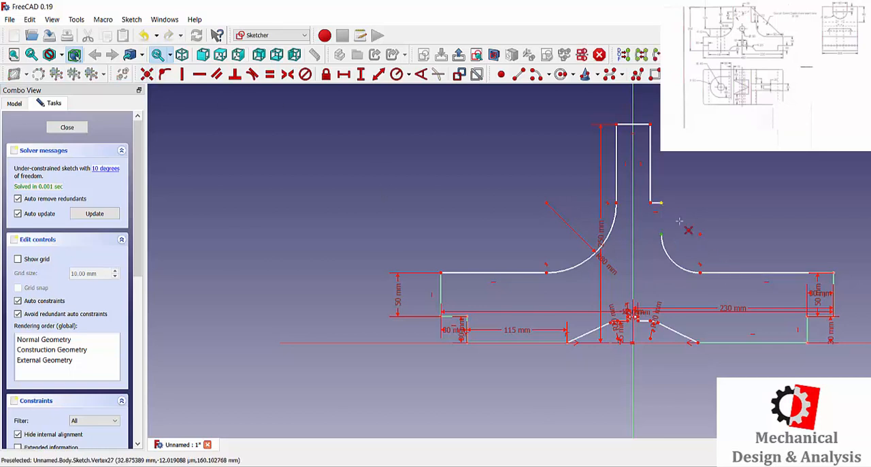
key(ctrl+z)
Step: Constrain the upright's upper right vertical edge to 90 mm and place the dimension outside the profile
click(361, 73)
click(651, 180)
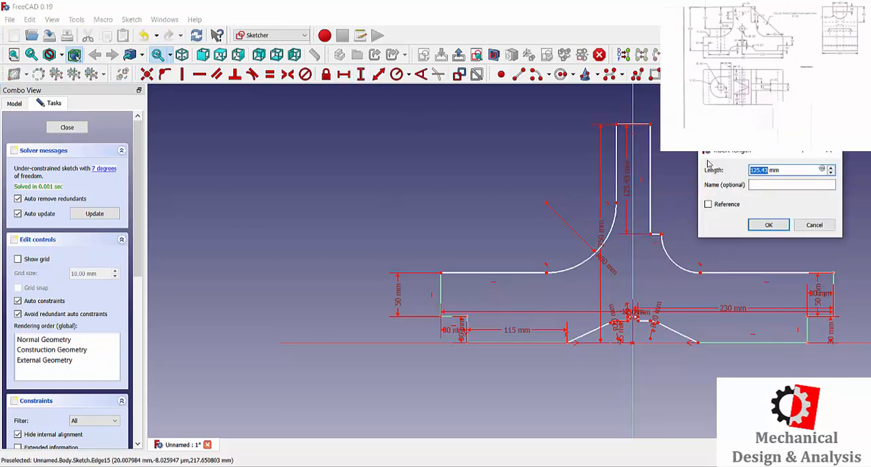
text(80)
key(Return)
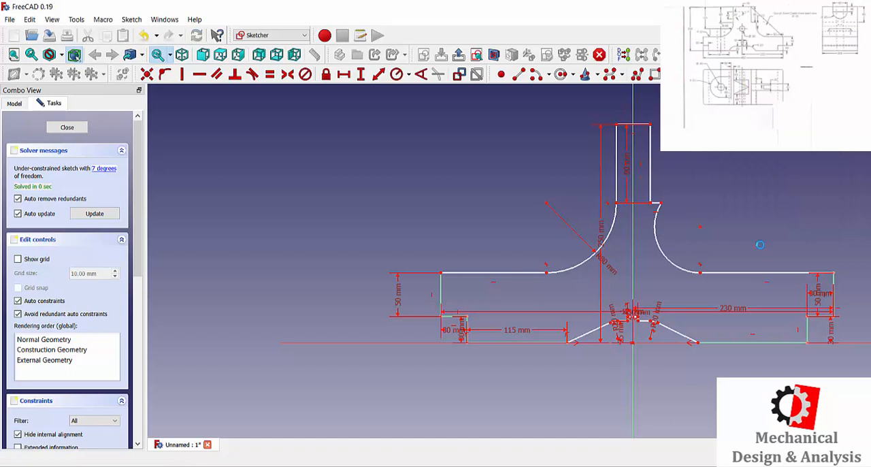
key(ctrl+z)
key(ctrl+y)
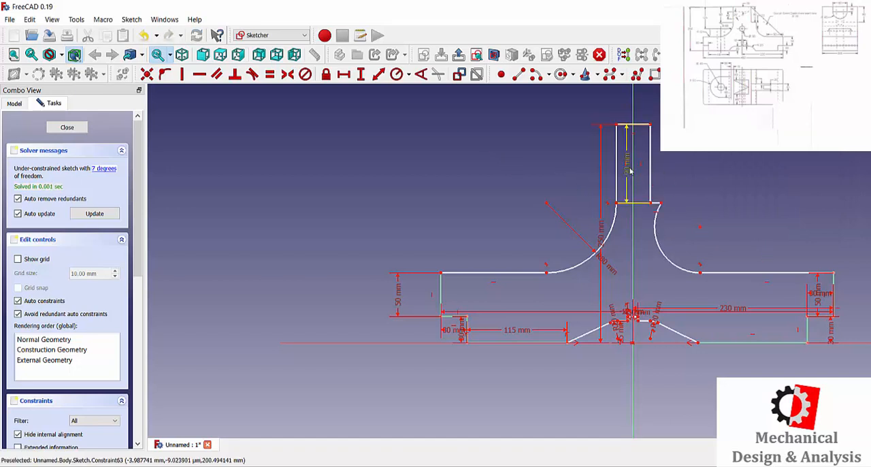
drag(626, 170, 689, 176)
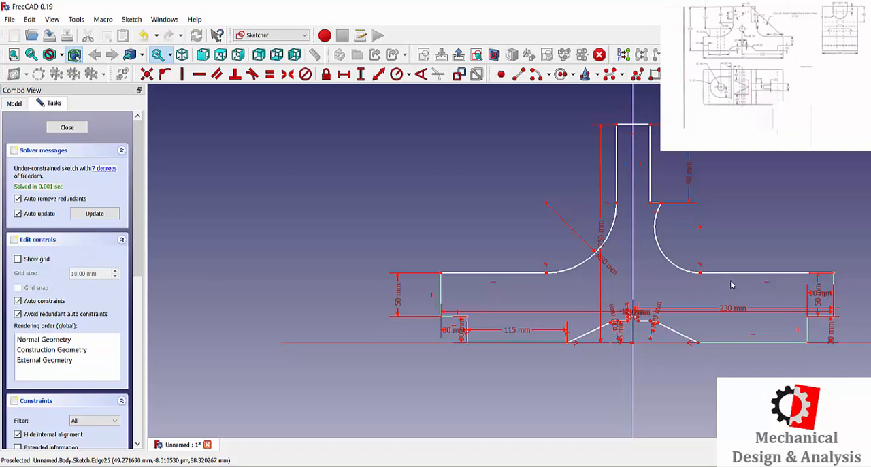
Step: Set the horizontal length of the right arm's upper edge to 90 mm
click(346, 75)
click(738, 273)
text(120)
key(Return)
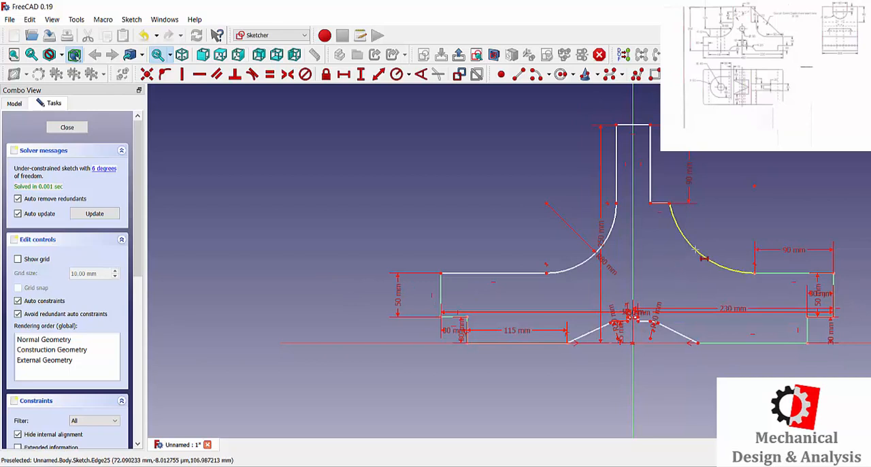
click(397, 75)
click(681, 235)
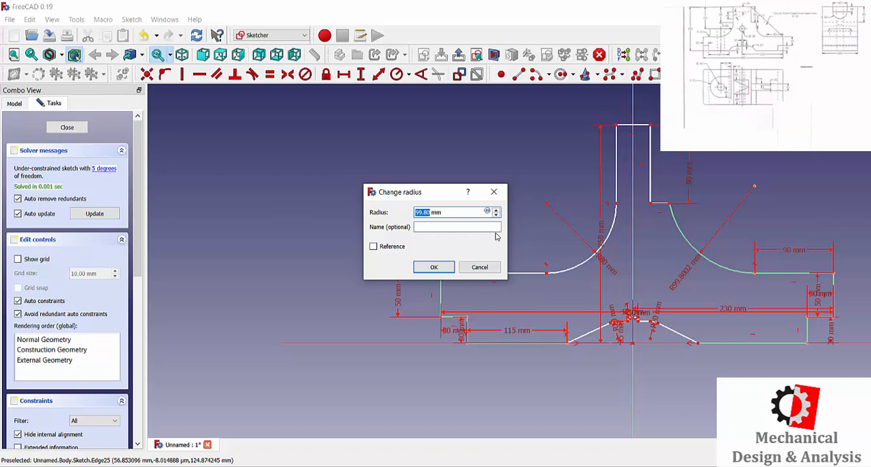
key(Escape)
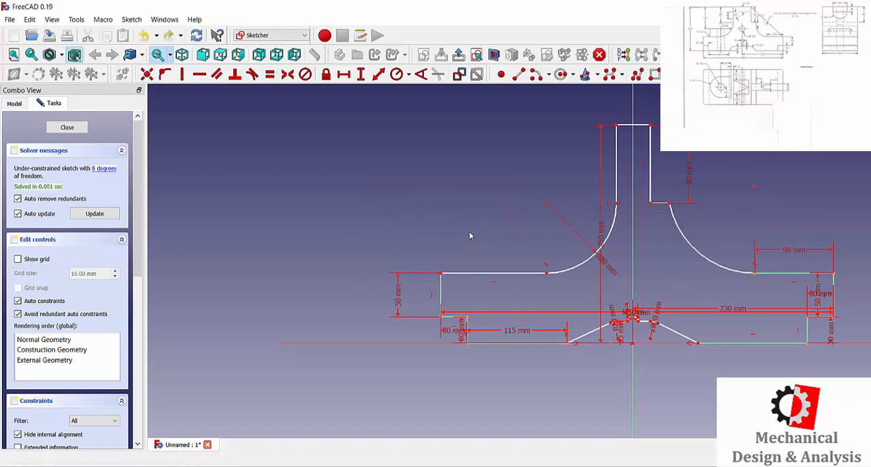
click(397, 73)
click(701, 251)
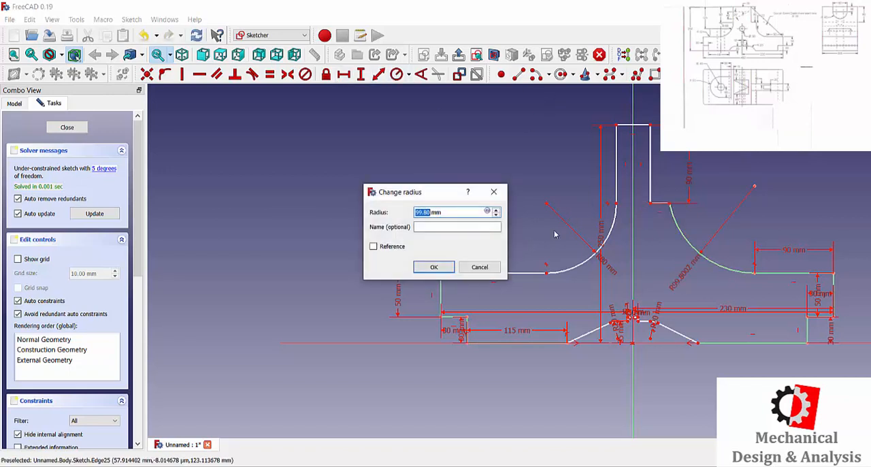
text(50)
key(Escape)
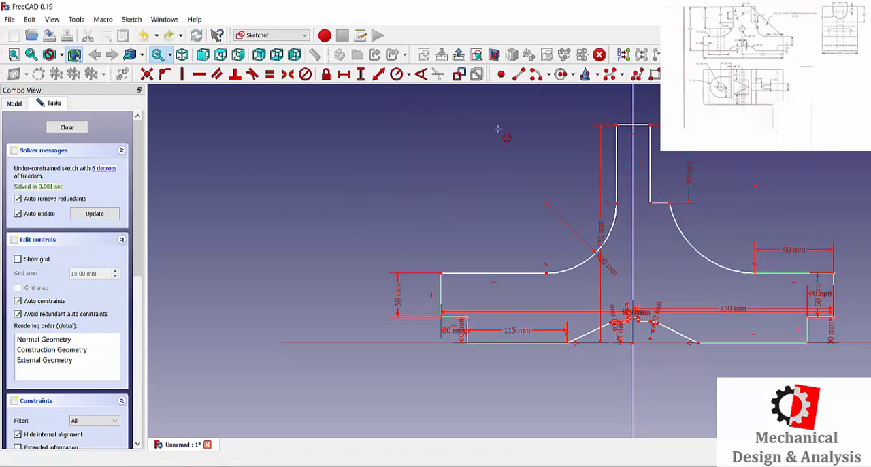
Step: Try a 120 mm radius on the fillet arc above the right arm and undo it
click(745, 268)
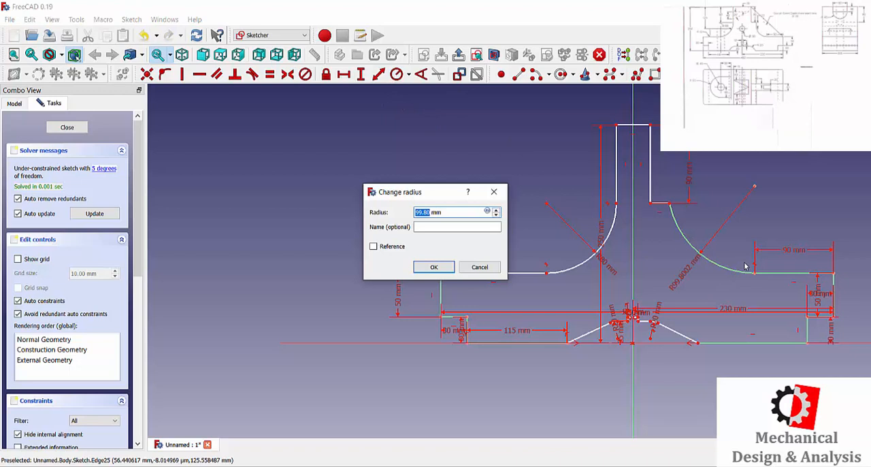
text(120)
key(Return)
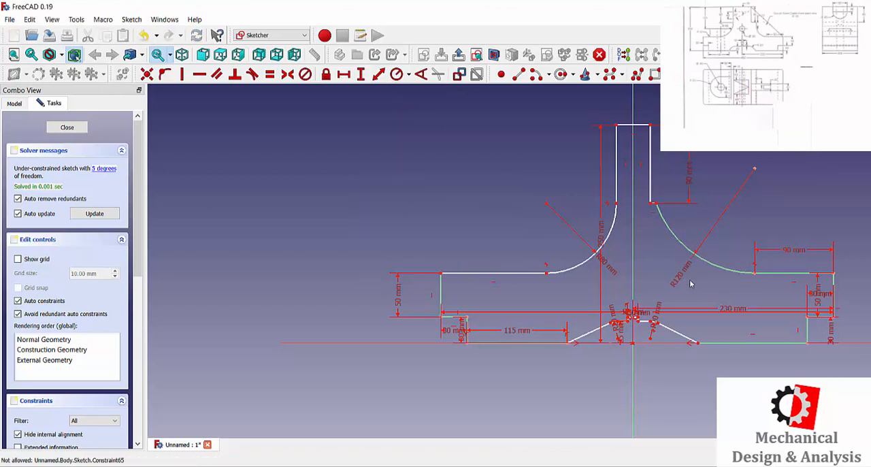
key(Escape)
key(ctrl+z)
Step: Constrain the radius of the fillet arc above the right arm to 80 mm
click(396, 73)
click(687, 241)
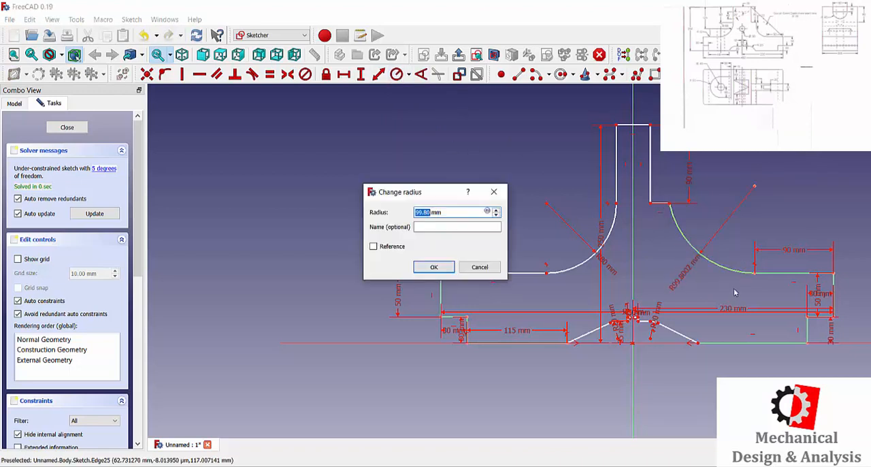
text(80)
key(Return)
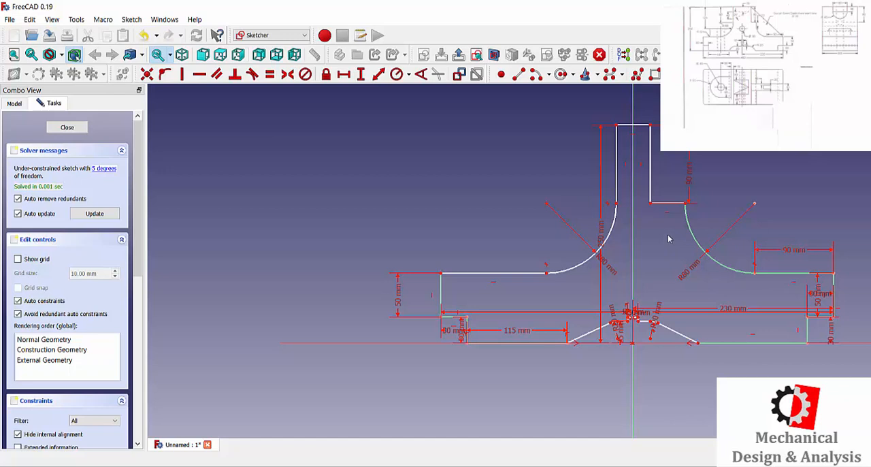
Step: Try to set the length of the upright's top edge to 40 mm
click(642, 125)
drag(711, 102, 440, 123)
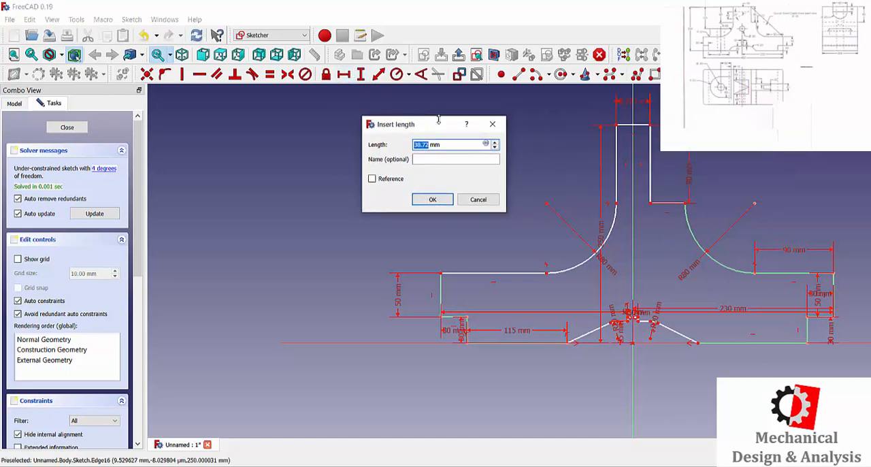
text(40)
key(Return)
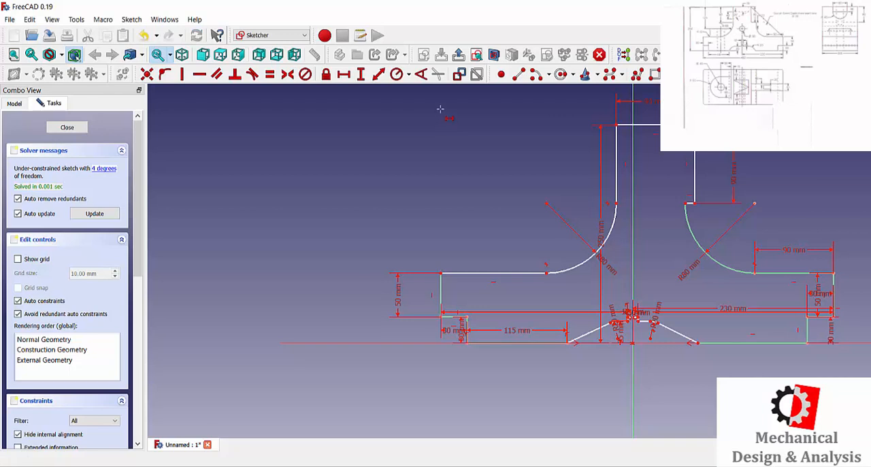
Step: Set the upright's top edge to 60 mm long and make it symmetric about the vertical axis
click(625, 124)
text(60)
key(Return)
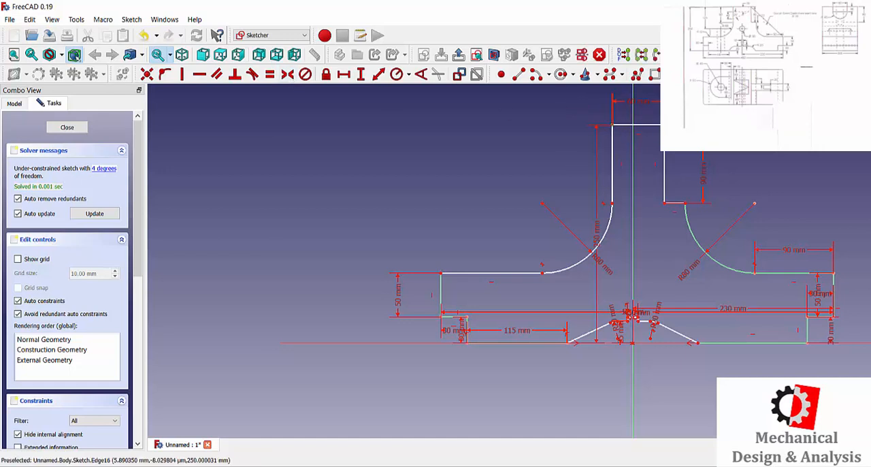
click(634, 115)
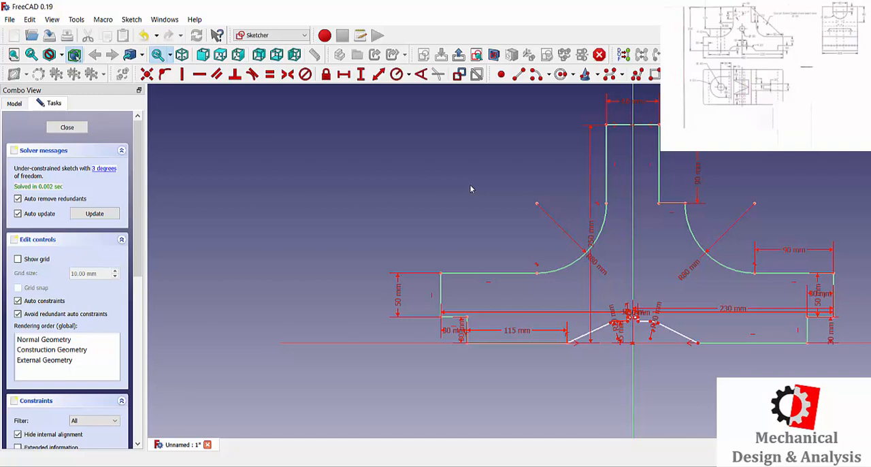
Step: Set the horizontal length of the short flat edge right of the small bottom notch to 15 mm
scroll(640, 340, up, 5)
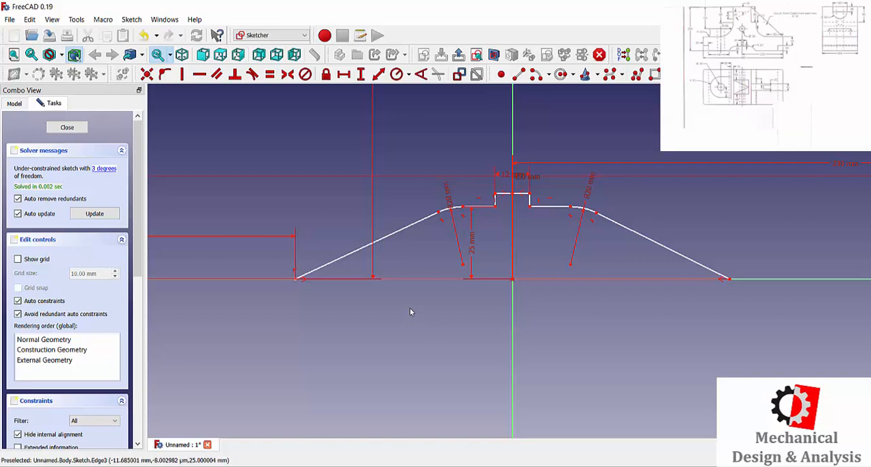
mouse_move(545, 213)
mouse_down()
mouse_move(566, 222)
mouse_move(541, 217)
mouse_move(553, 224)
mouse_up()
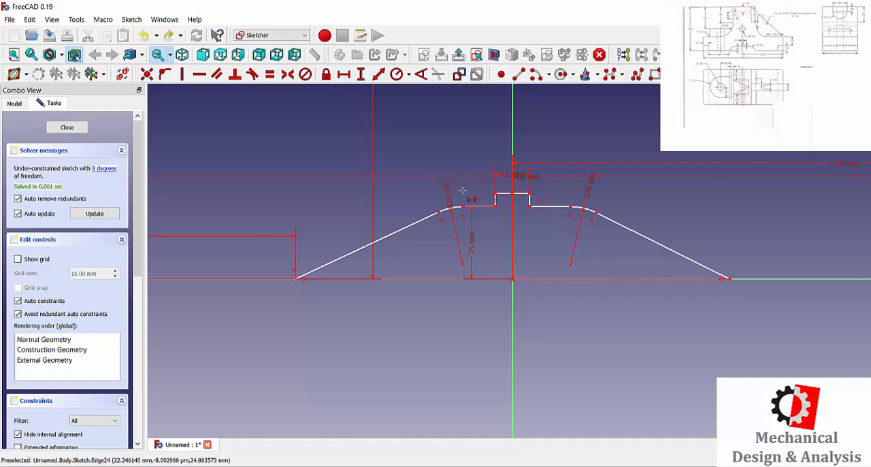
click(545, 206)
text(l15)
key(Return)
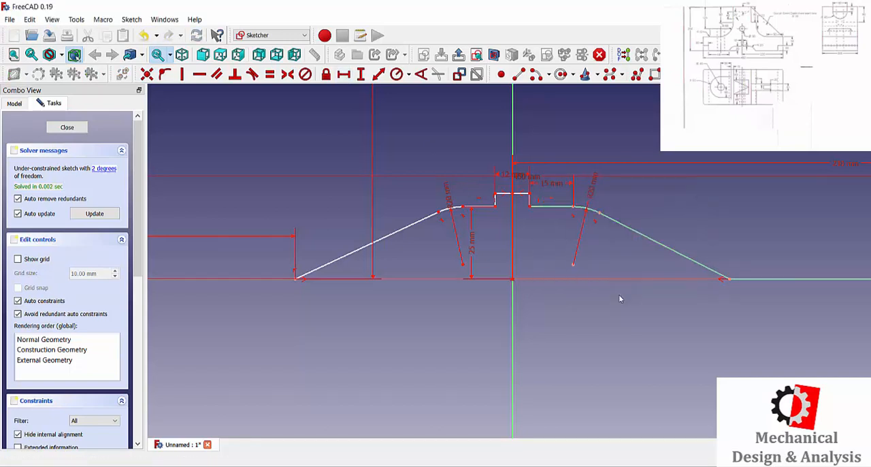
Step: Make the flat edges on both sides of the small bottom notch equal in length
click(270, 75)
click(549, 206)
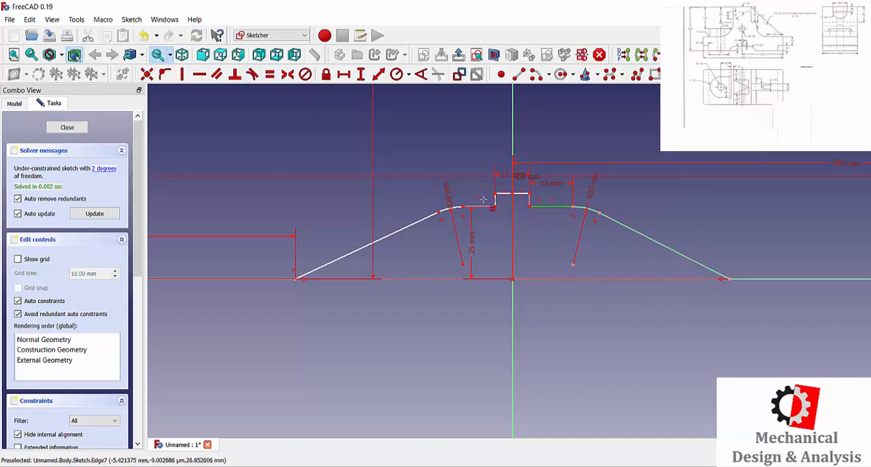
click(481, 206)
scroll(469, 324, up, 1)
scroll(520, 163, up, 5)
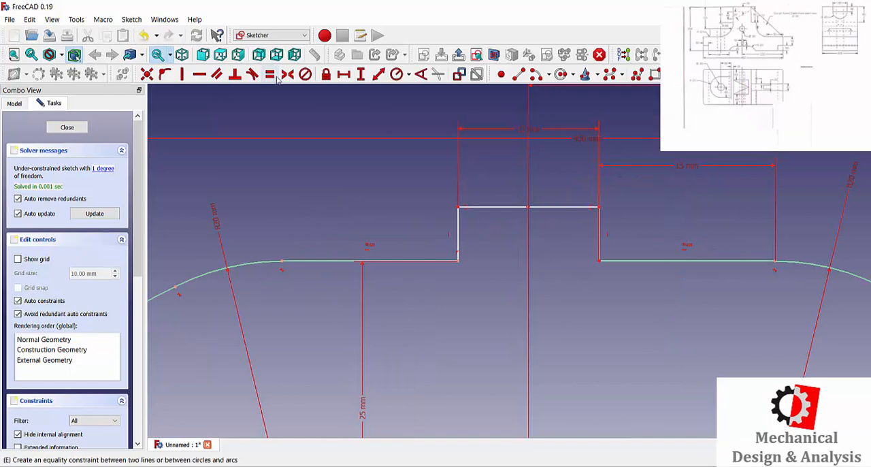
Step: Set the small bottom notch's left vertical edge to 10 mm and close the profile sketch
click(361, 74)
click(458, 232)
text(10)
key(Return)
scroll(458, 268, up, 1)
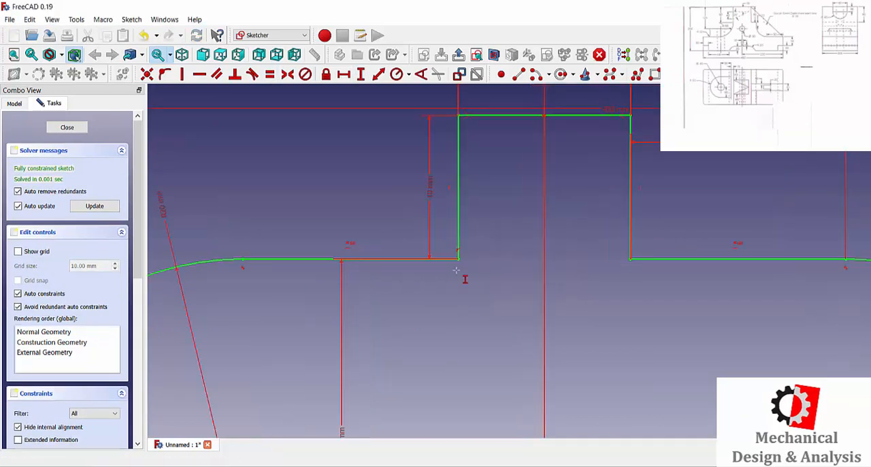
scroll(458, 270, down, 18)
scroll(478, 324, up, 4)
key(Escape)
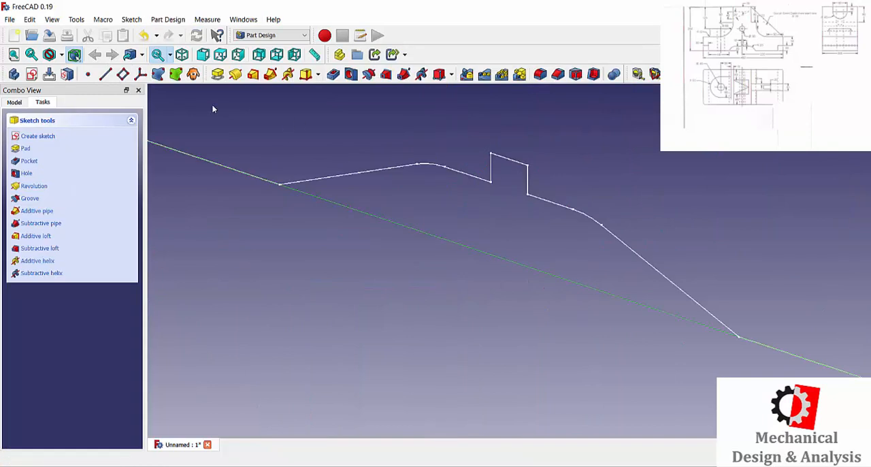
Step: Pad the profile sketch to a length of 200 mm, symmetric to the sketch plane
click(218, 75)
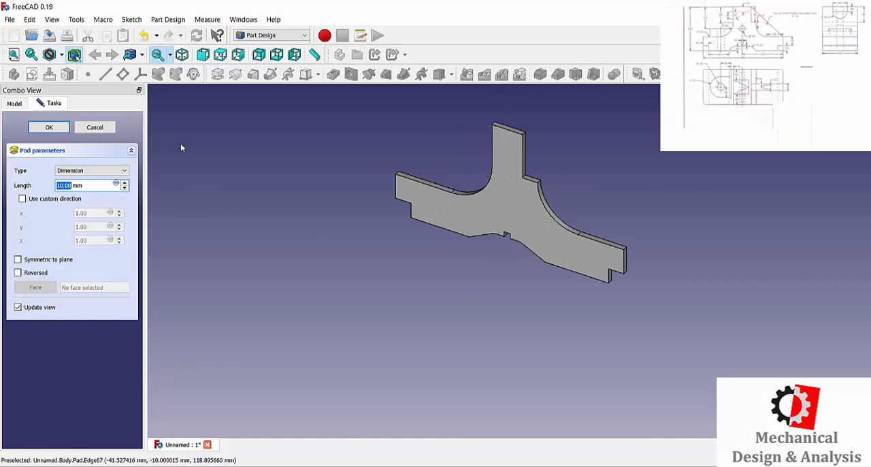
text(200)
click(27, 263)
click(49, 128)
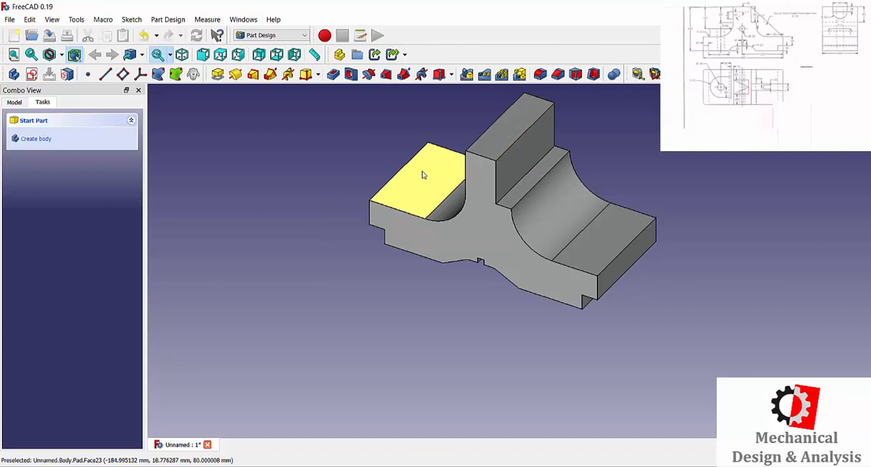
Step: Start a sketch on the upright's top face and draw a rectangle about 52 mm wide just left of the vertical axis
click(506, 128)
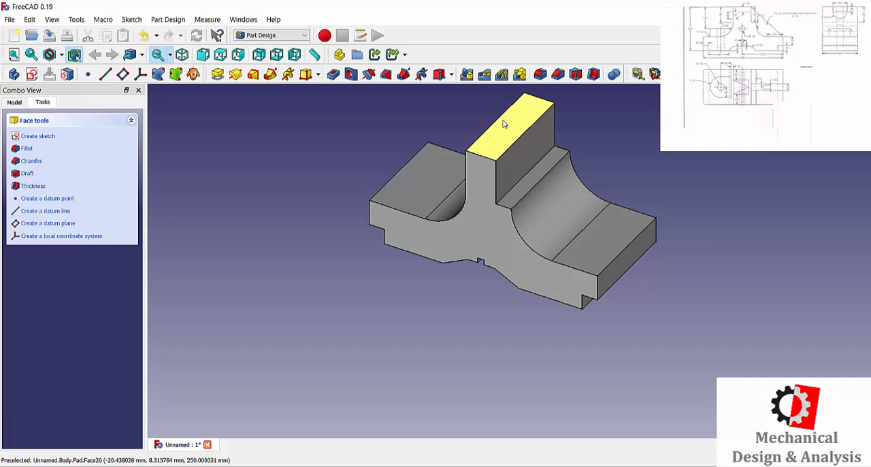
click(503, 124)
click(39, 136)
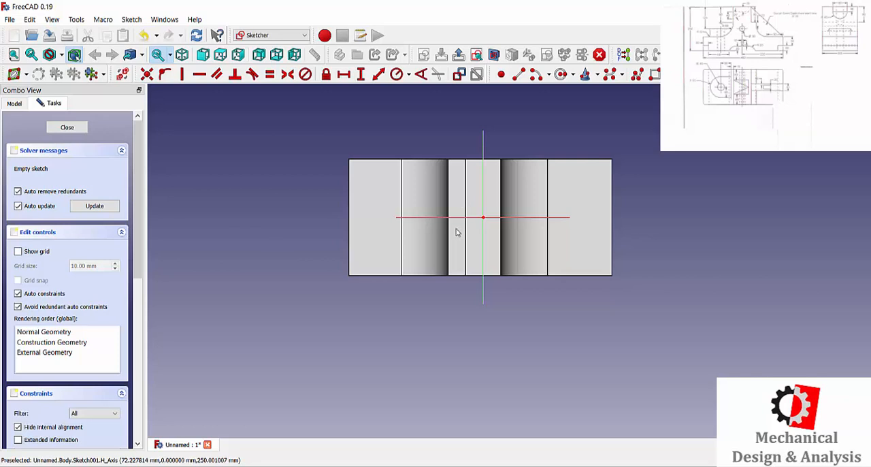
click(501, 73)
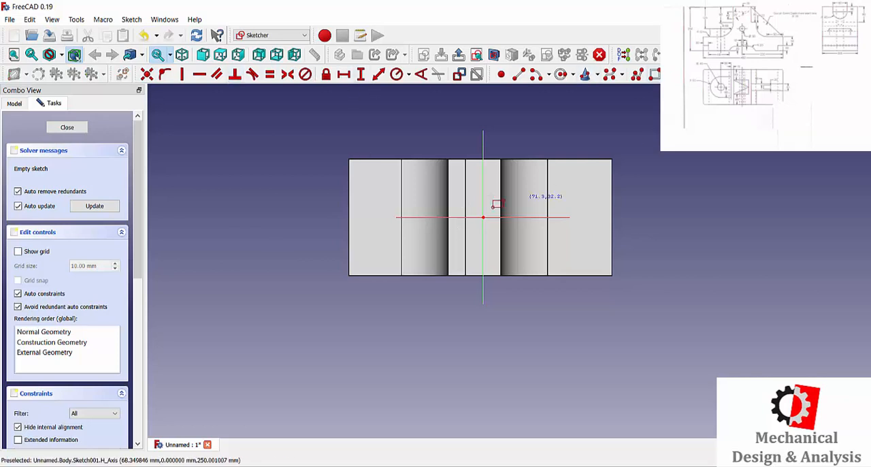
click(449, 206)
click(480, 229)
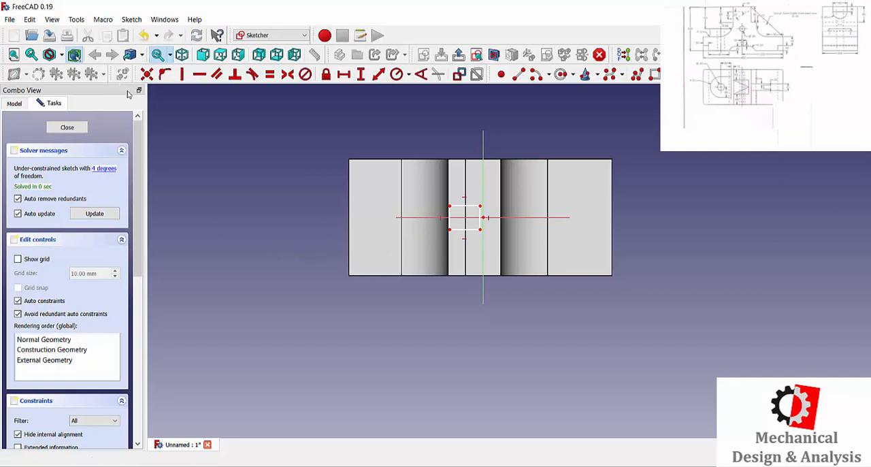
Step: Show the model in wireframe so the rectangle can be seen clearly
click(61, 55)
click(68, 93)
scroll(460, 245, up, 4)
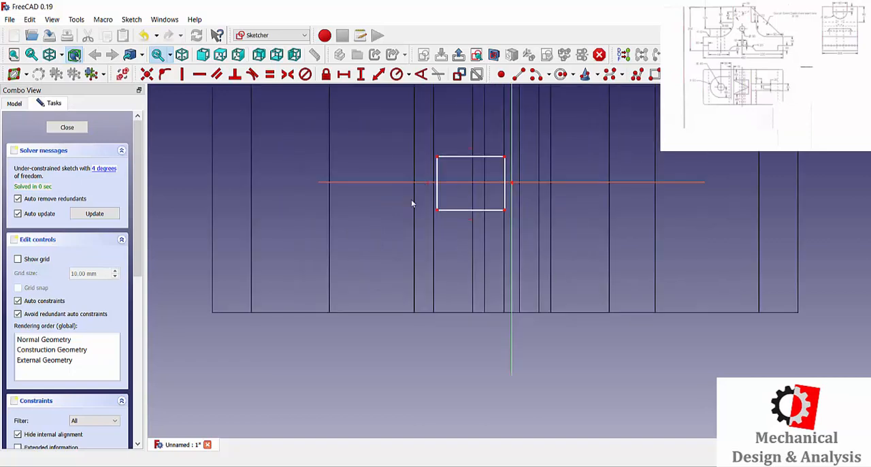
click(348, 77)
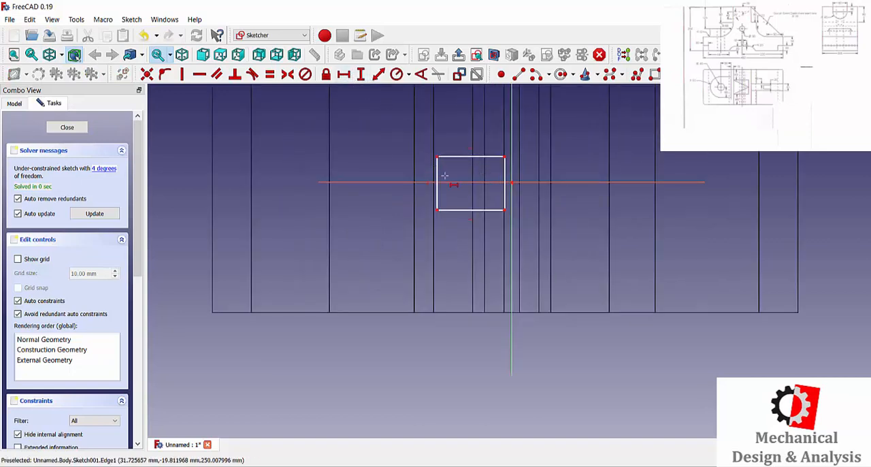
click(437, 178)
click(569, 161)
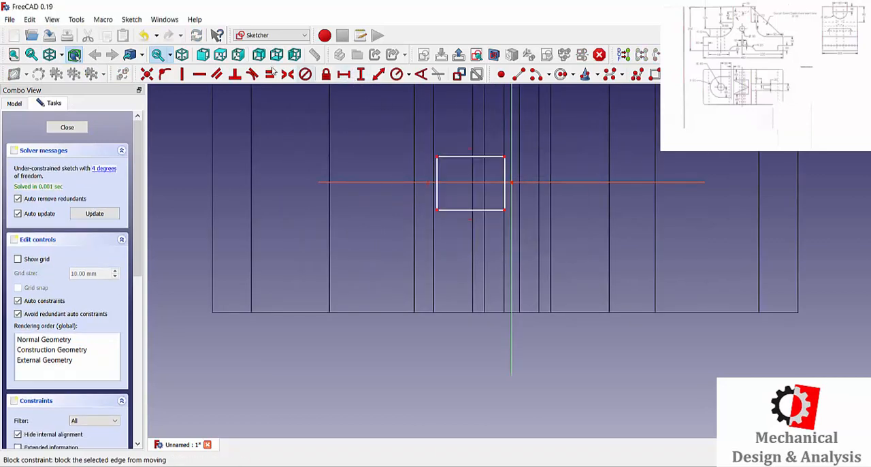
Step: Set the rectangle's horizontal width to 60 mm
click(344, 74)
click(459, 157)
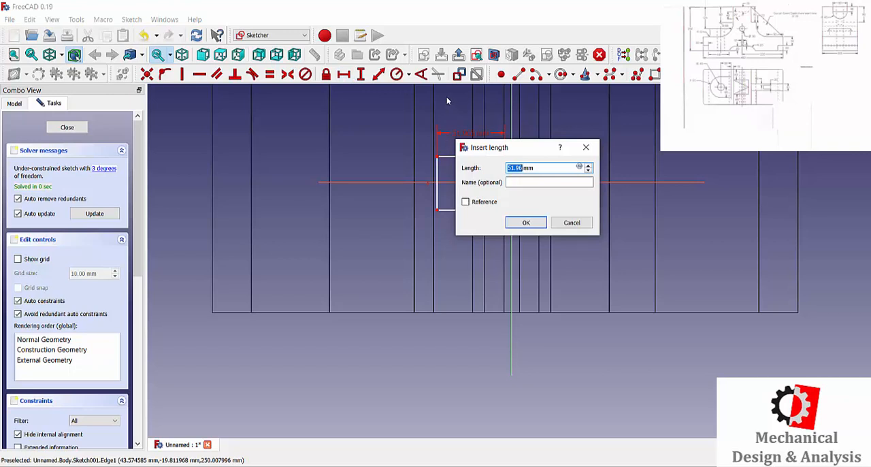
text(60)
key(Return)
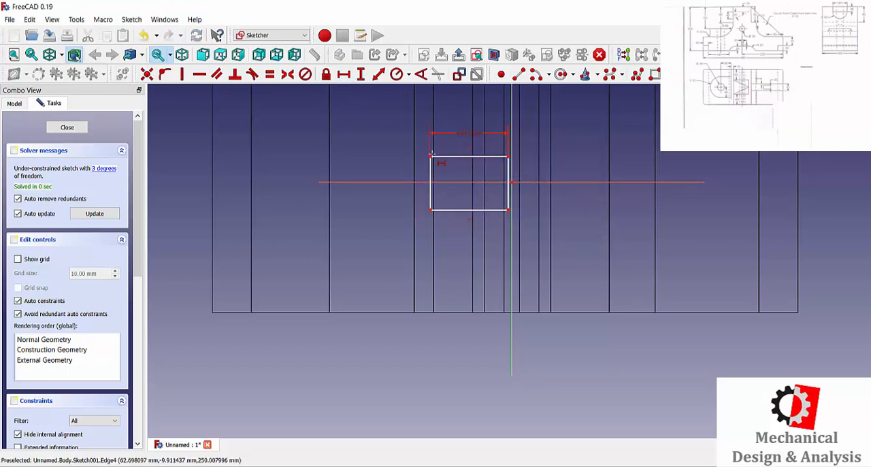
Step: Set the rectangle's vertical height to 80 mm
scroll(439, 208, down, 3)
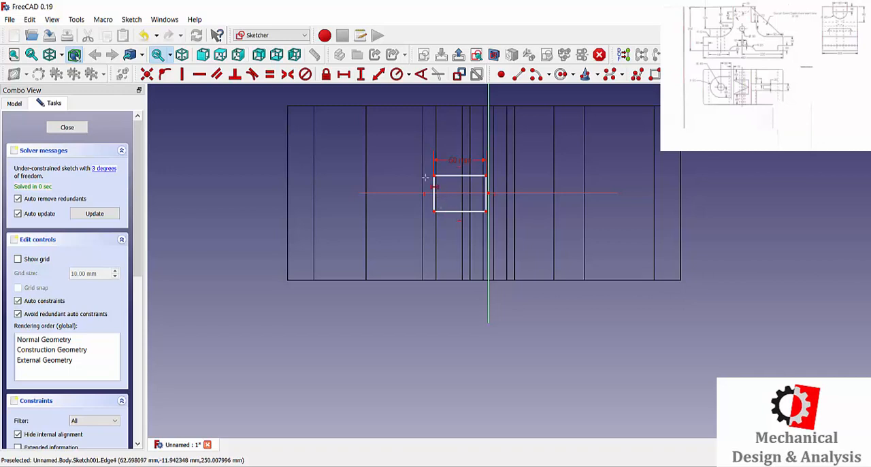
click(361, 73)
click(434, 194)
text(80)
key(Return)
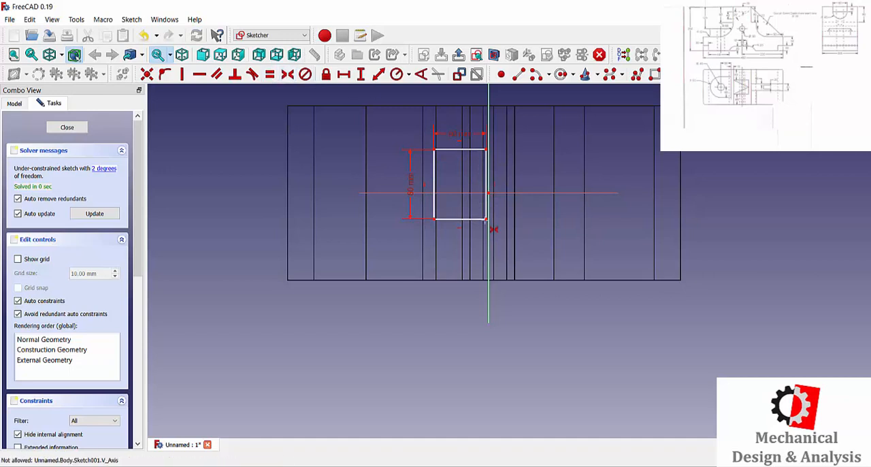
Step: Make the ends of the rectangle's right edge symmetric about the horizontal axis
click(486, 149)
click(523, 193)
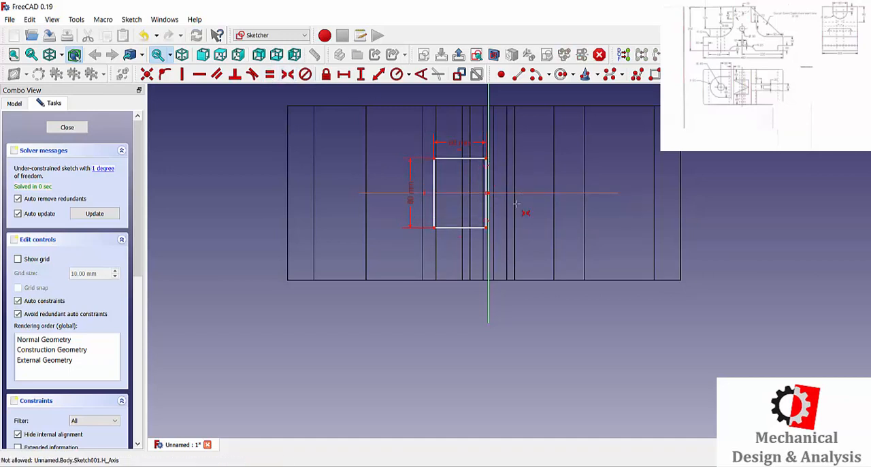
scroll(481, 224, up, 2)
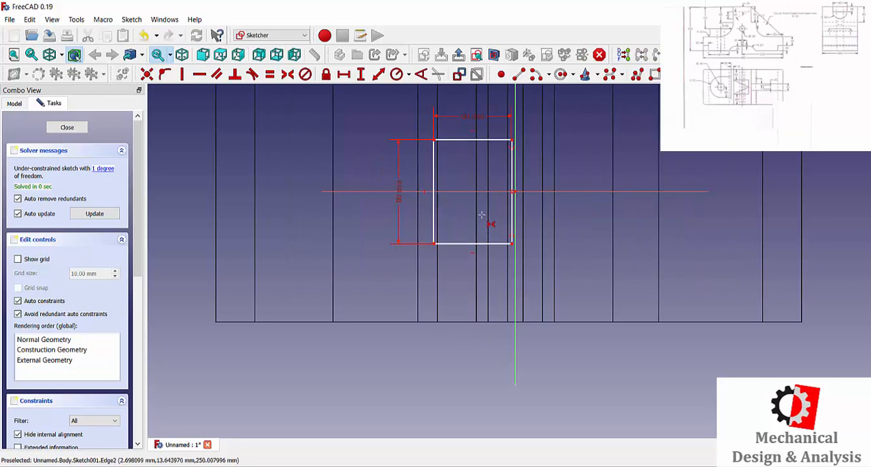
scroll(484, 224, down, 3)
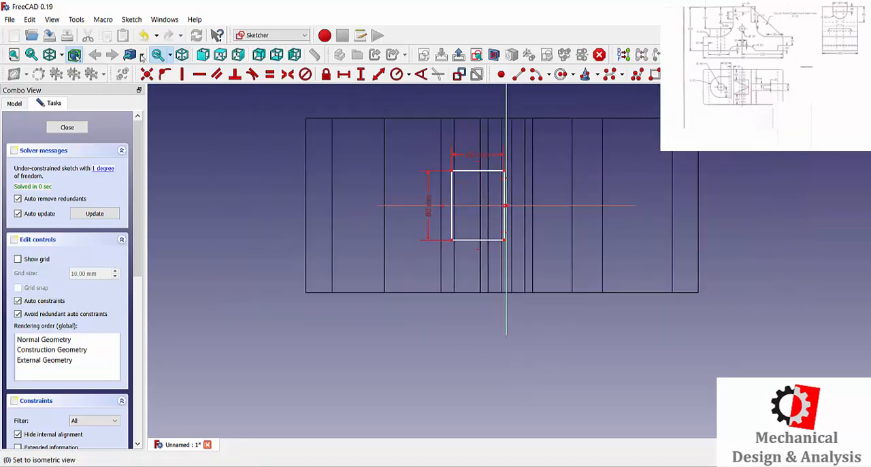
Step: Show the model with shaded faces and edges and examine the rectangle's placement on the upright from different directions
click(62, 54)
click(53, 144)
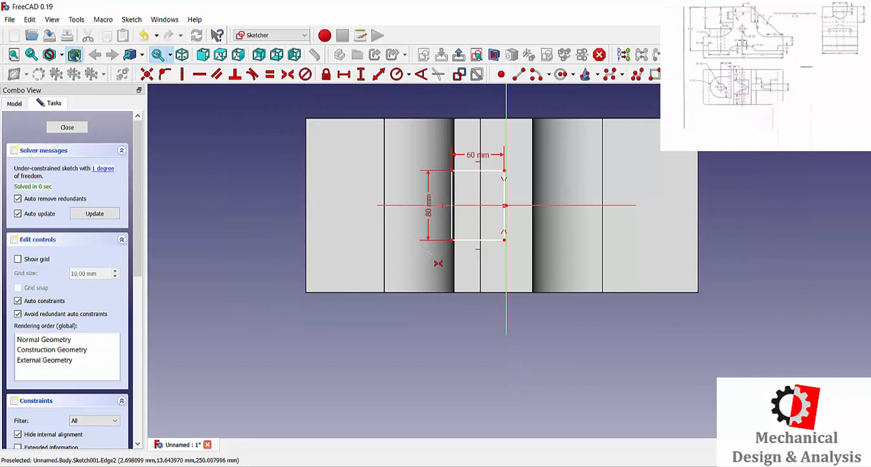
mouse_move(430, 254)
middle_down()
mouse_move(441, 194)
mouse_move(420, 253)
mouse_move(444, 253)
middle_up()
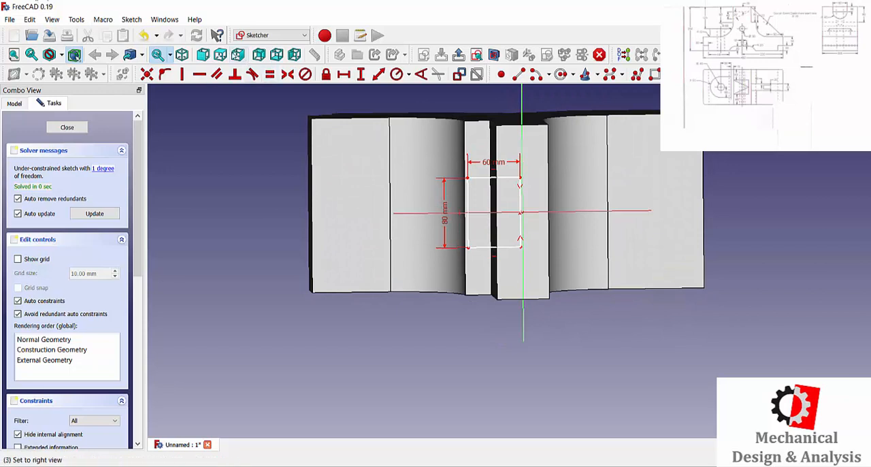
click(203, 57)
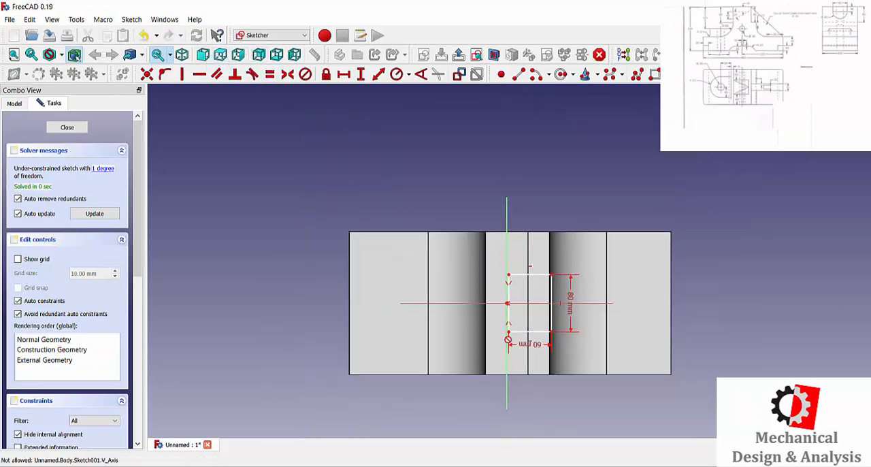
Step: Move the rectangle horizontally onto the upright's top face so it is roughly centred on the vertical axis
scroll(516, 338, up, 7)
scroll(521, 338, down, 5)
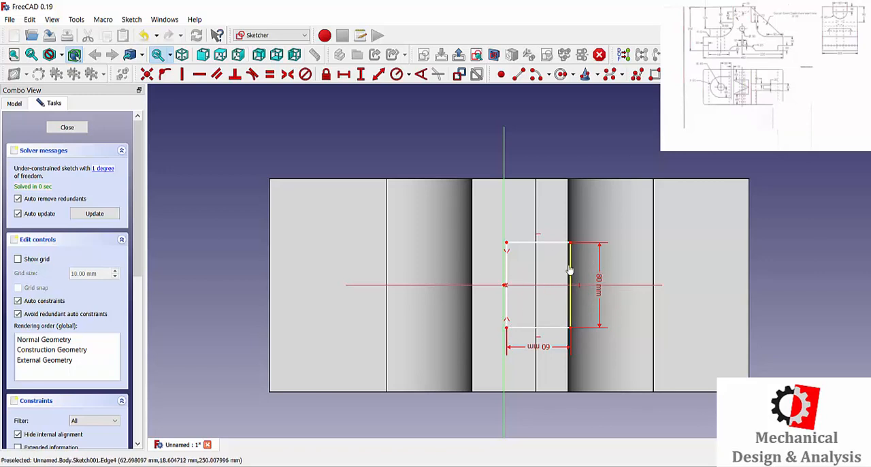
key(Escape)
drag(570, 262, 537, 262)
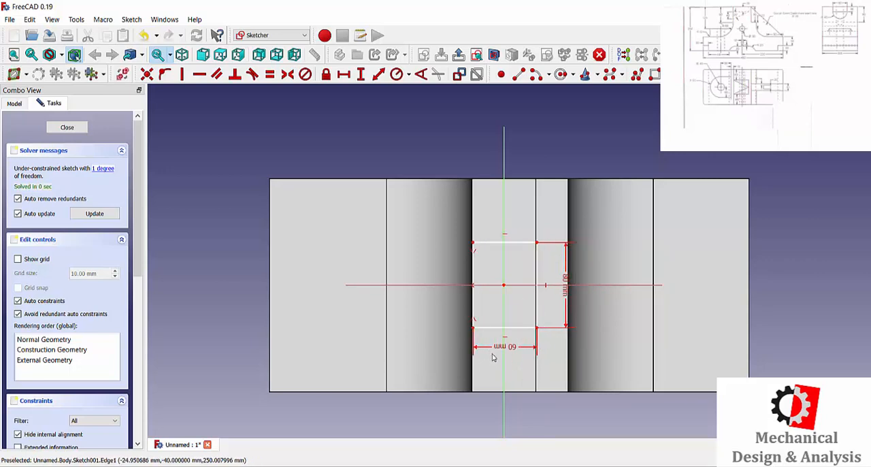
Step: Set the rectangle's horizontal width to 50 mm
right_click(540, 355)
mouse_move(536, 390)
middle_down()
mouse_move(538, 370)
mouse_move(541, 380)
middle_up()
double_click(502, 310)
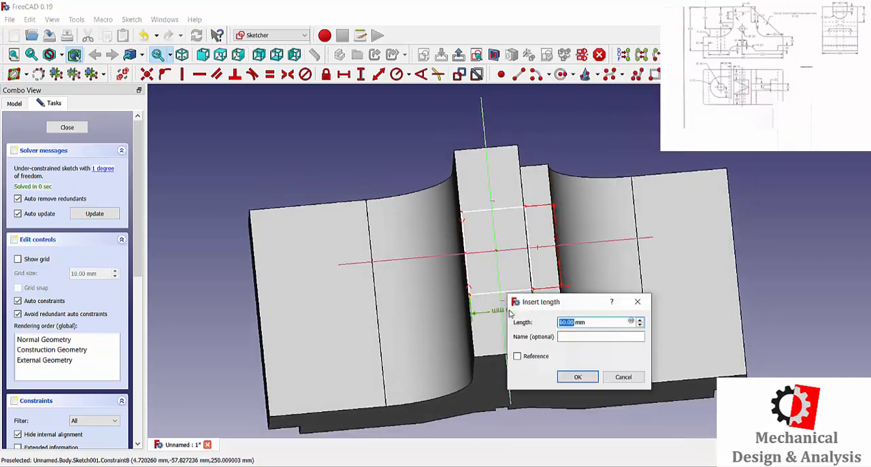
text(50)
key(Return)
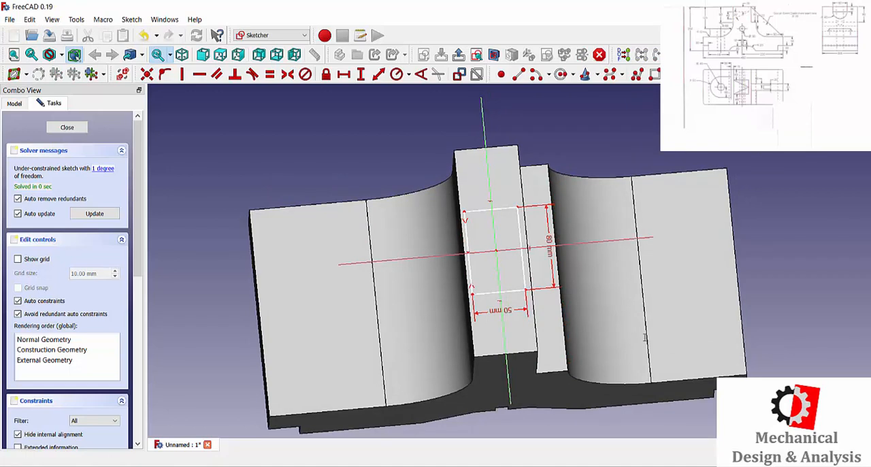
Step: Constrain the rectangle's upper-right corner 20 mm horizontally from the origin, viewed from above, and finish the sketch
click(220, 55)
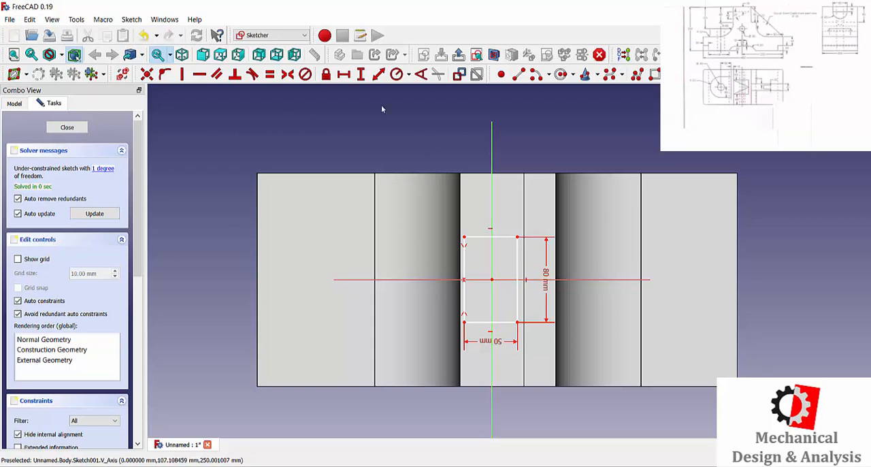
click(344, 74)
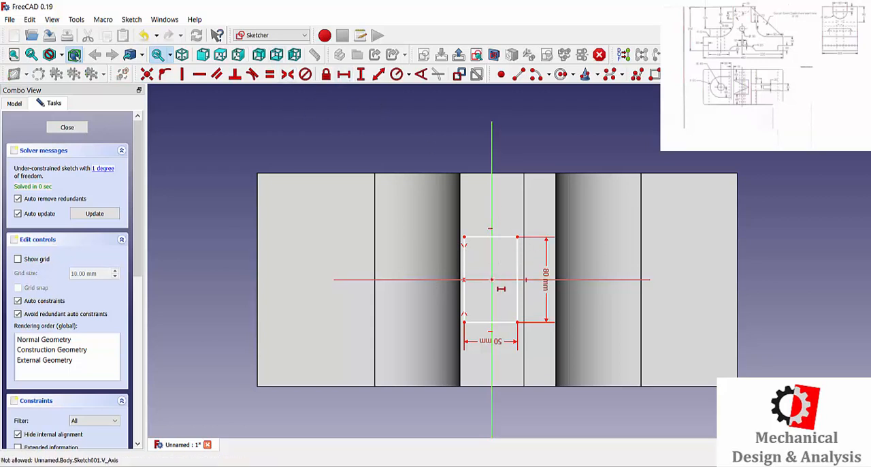
click(517, 237)
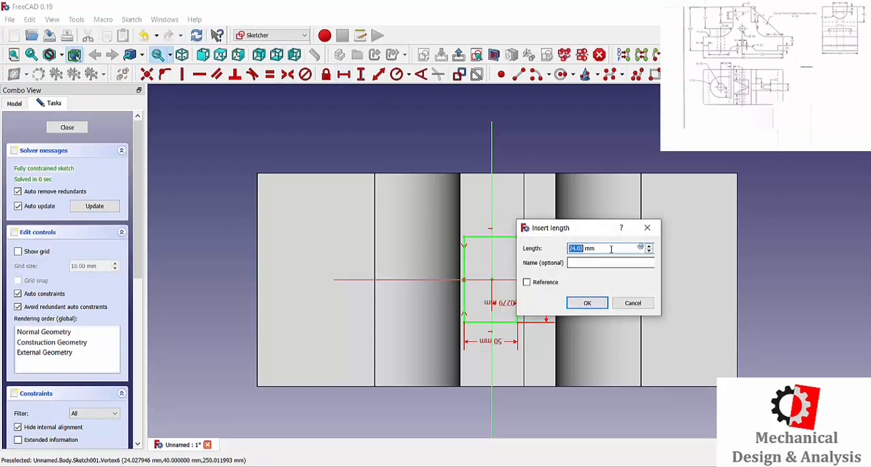
drag(597, 230, 735, 230)
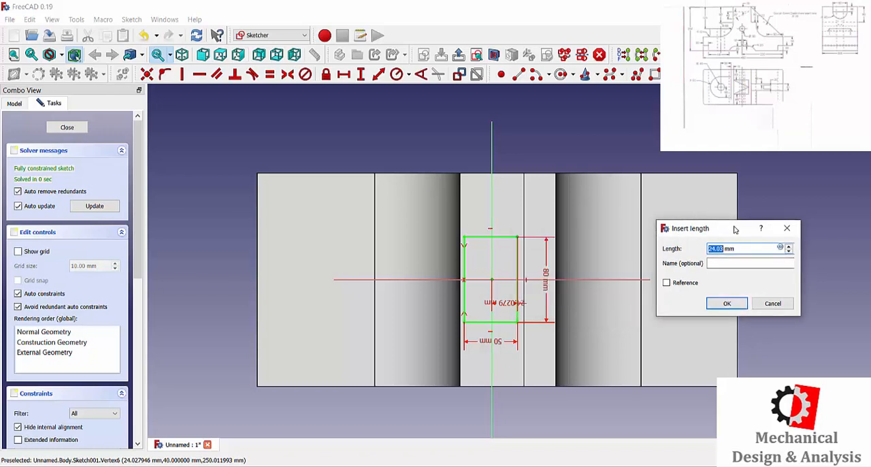
text(20)
key(Return)
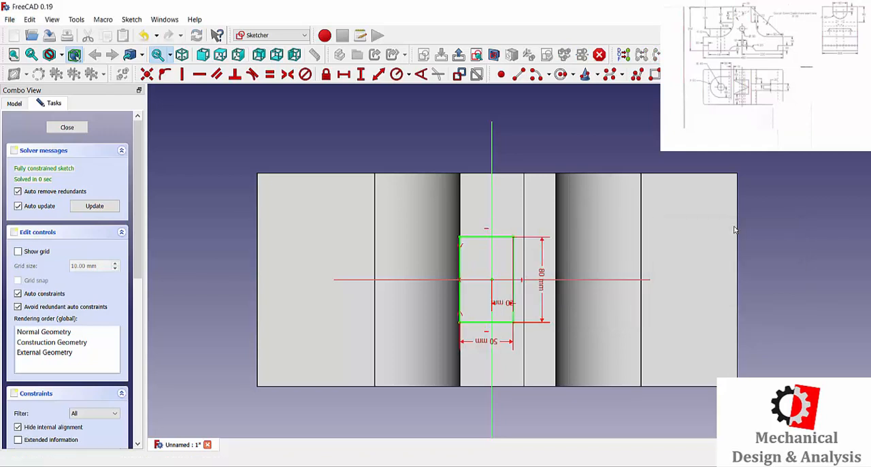
click(80, 127)
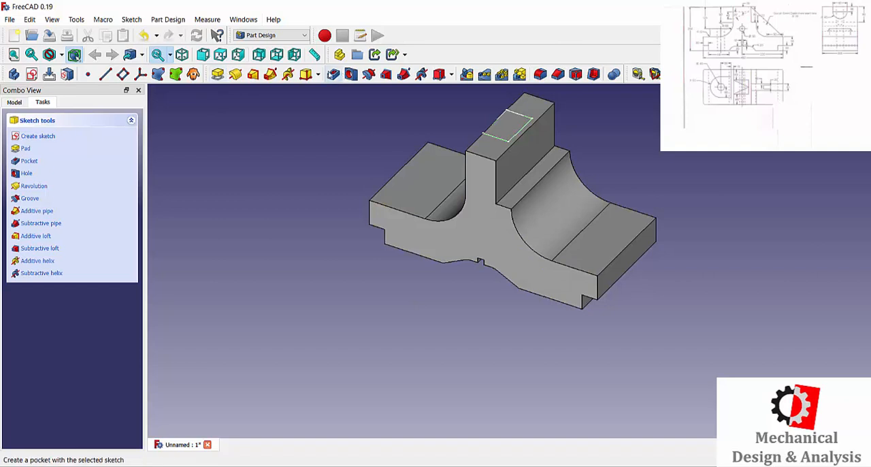
Step: Pocket the rectangle 30 mm deep into the top of the upright
click(333, 73)
scroll(459, 279, down, 5)
scroll(464, 144, up, 4)
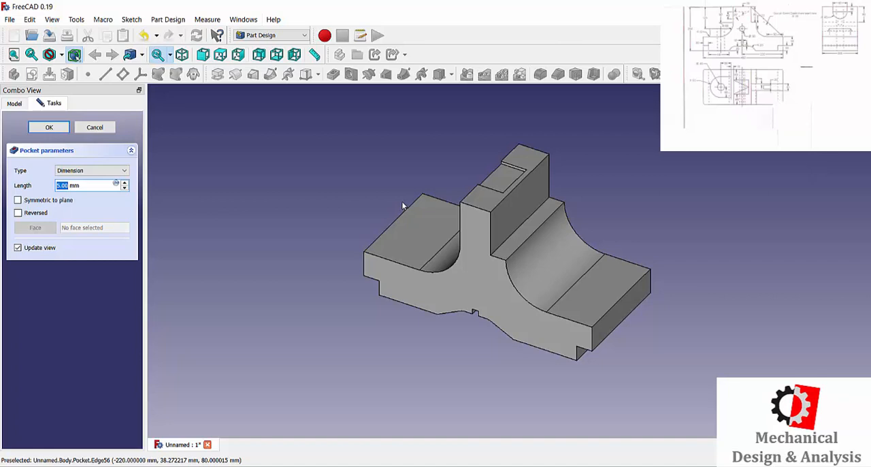
text(30)
key(Return)
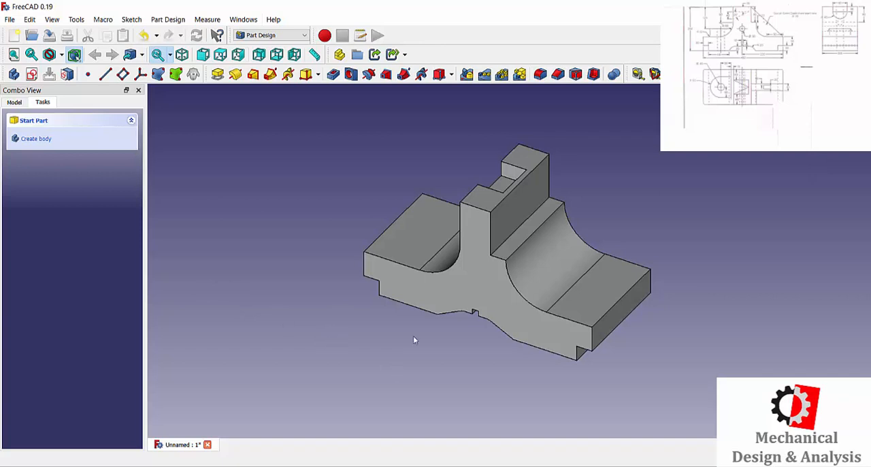
Step: Start a sketch on the part's front face and draw a circle of about 16 mm radius centred on the vertical axis, about 111 mm above the origin
click(480, 282)
click(34, 135)
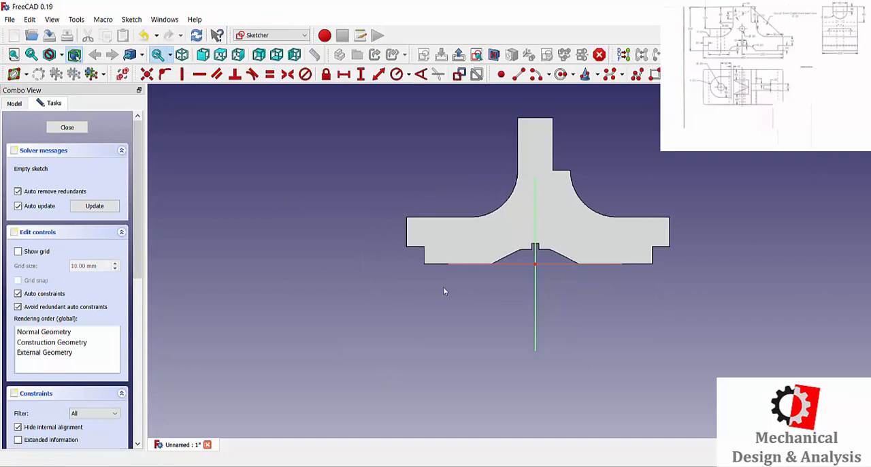
click(561, 75)
click(535, 198)
click(545, 196)
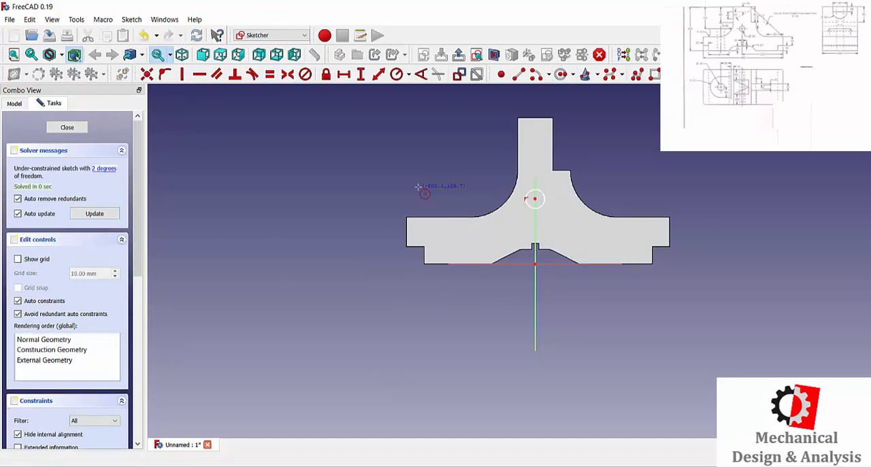
Step: Constrain the circle's radius to 15 mm
scroll(541, 196, up, 4)
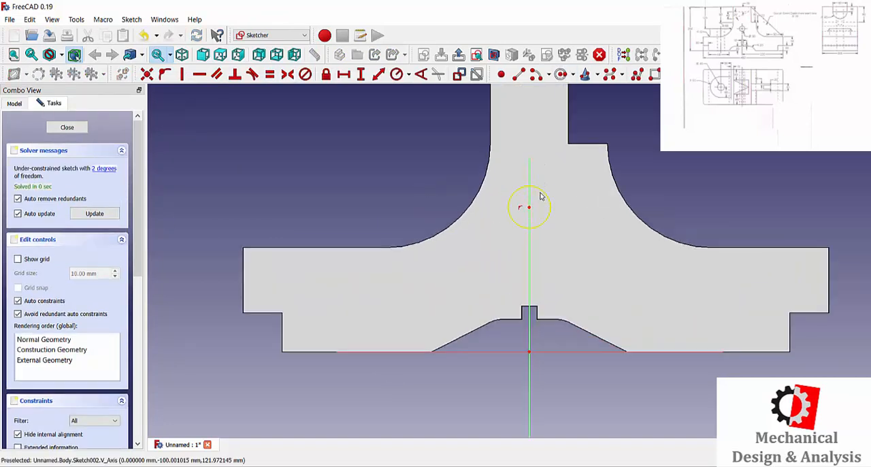
click(406, 78)
click(550, 197)
text(15)
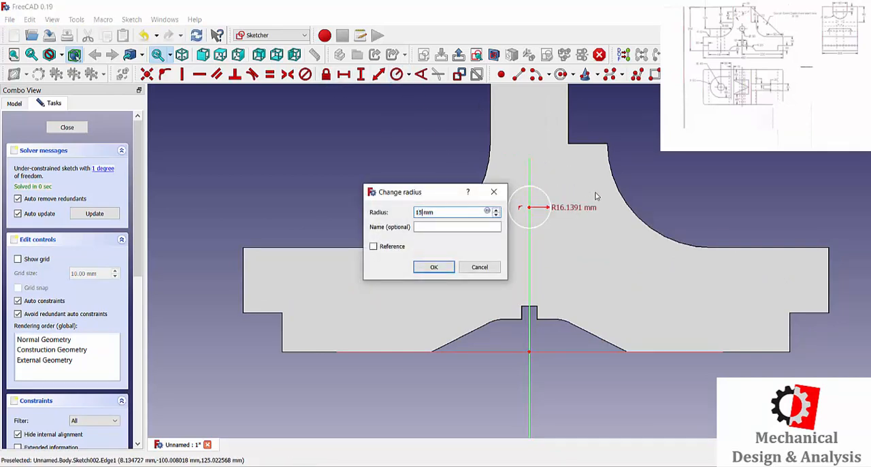
key(Return)
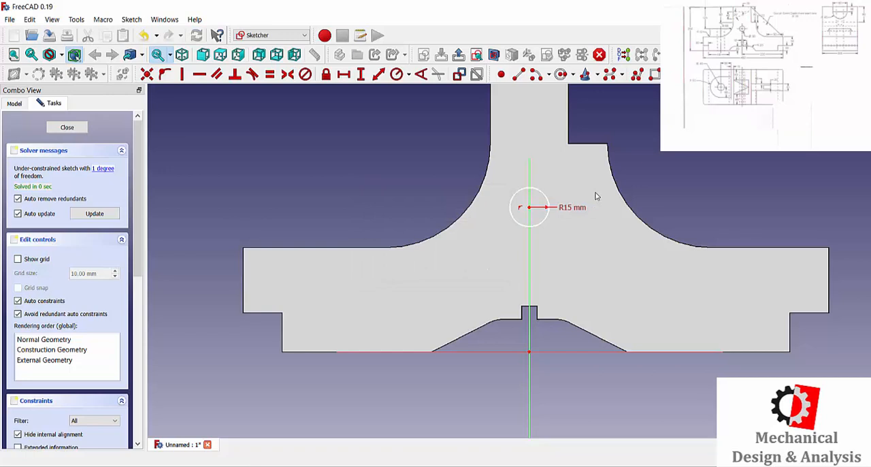
Step: Fix the circle's centre 120 mm vertically above the origin and finish the sketch
mouse_move(489, 465)
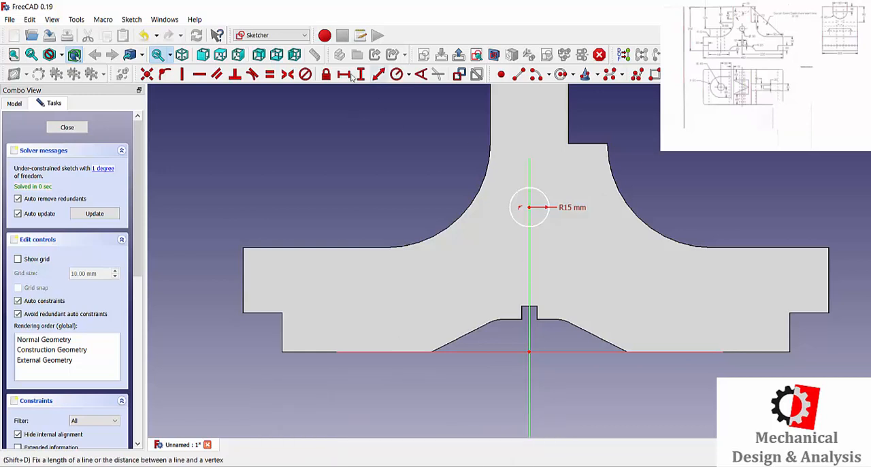
click(544, 210)
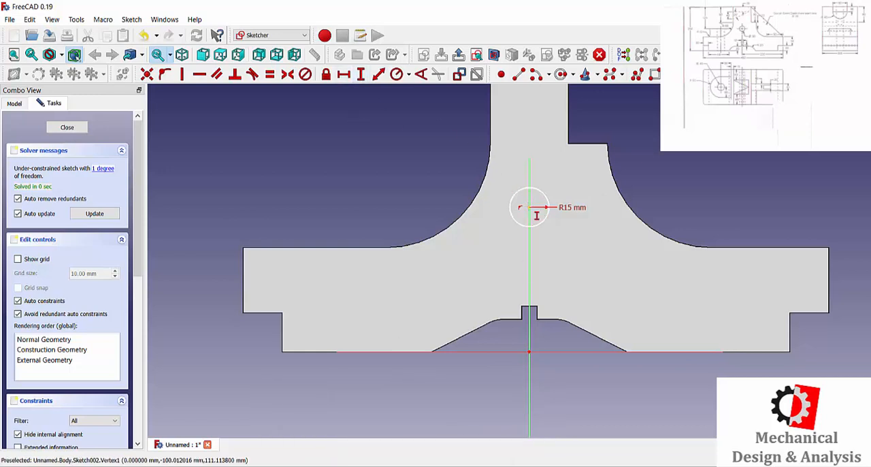
click(530, 352)
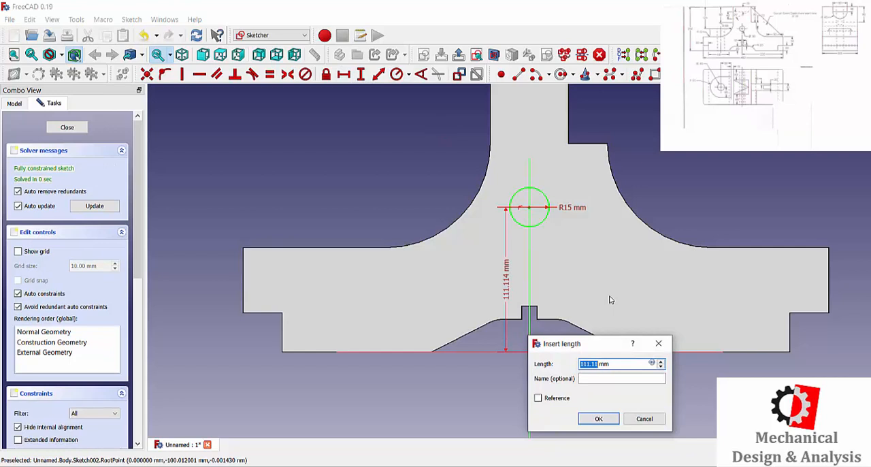
text(120)
key(Return)
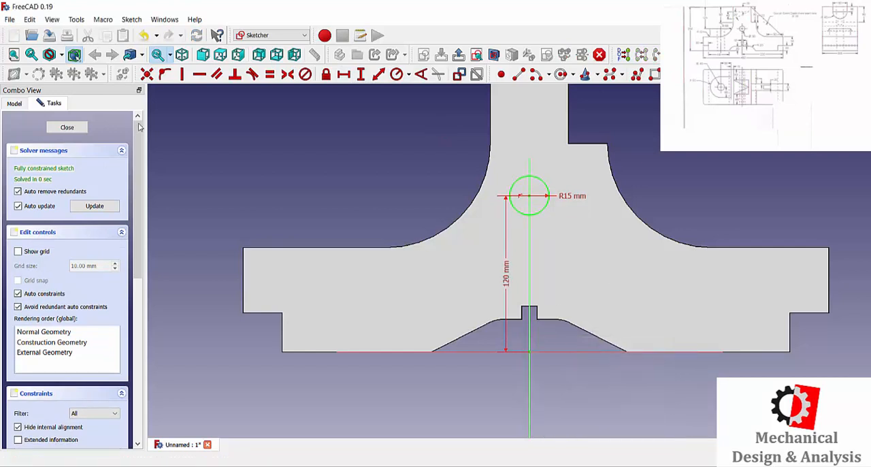
click(72, 128)
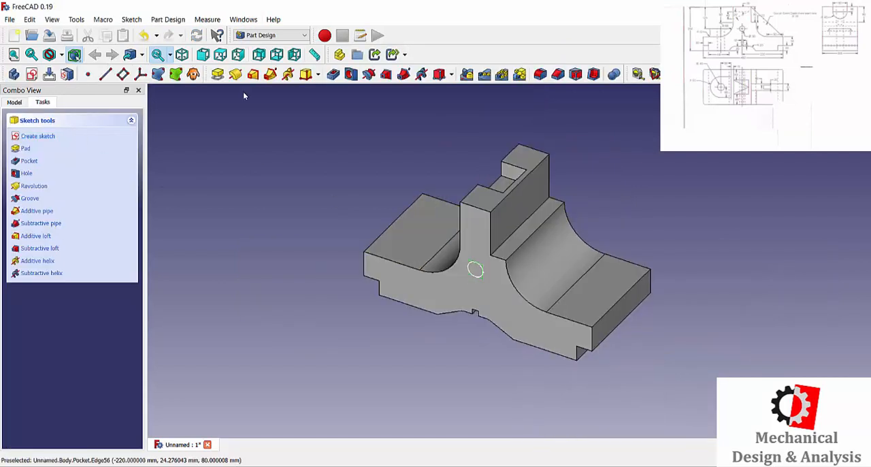
Step: Cut the circle through the whole part with a Through all pocket
click(333, 73)
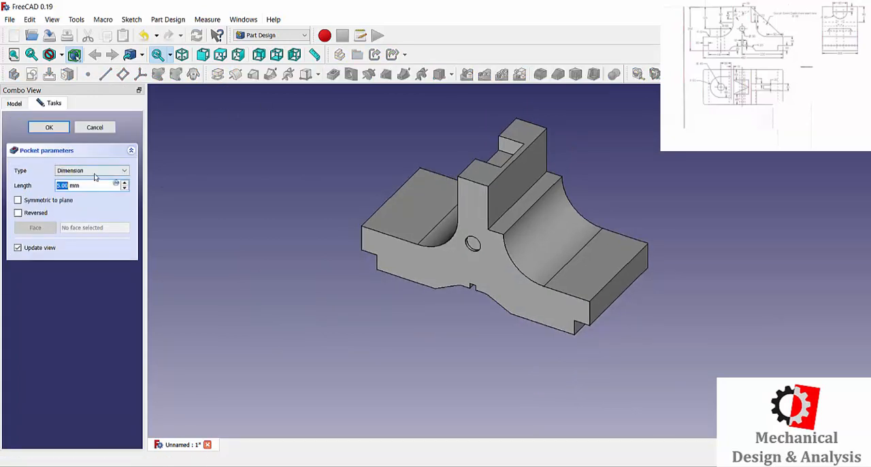
click(95, 170)
click(75, 181)
click(49, 128)
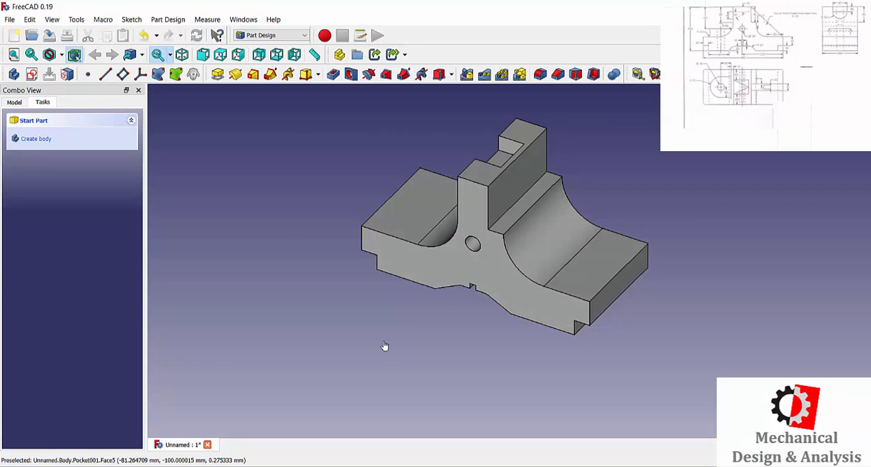
Step: Create a sketch on the flat top face of the left base wing and view it from above
click(409, 204)
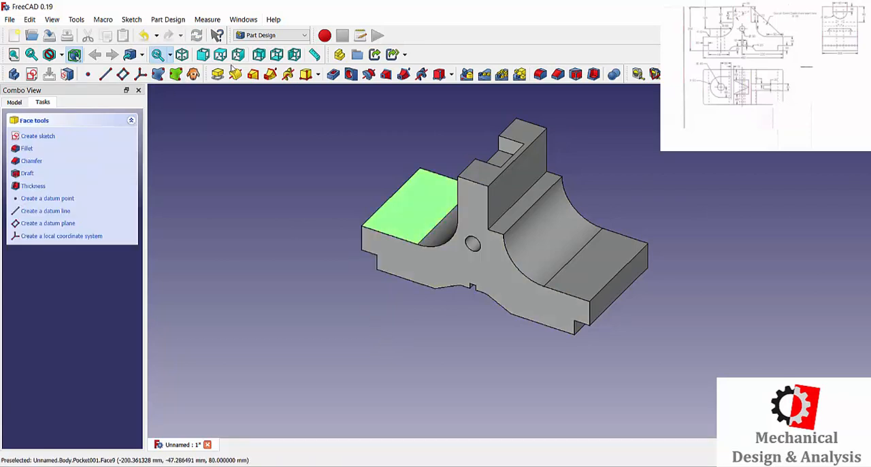
click(43, 138)
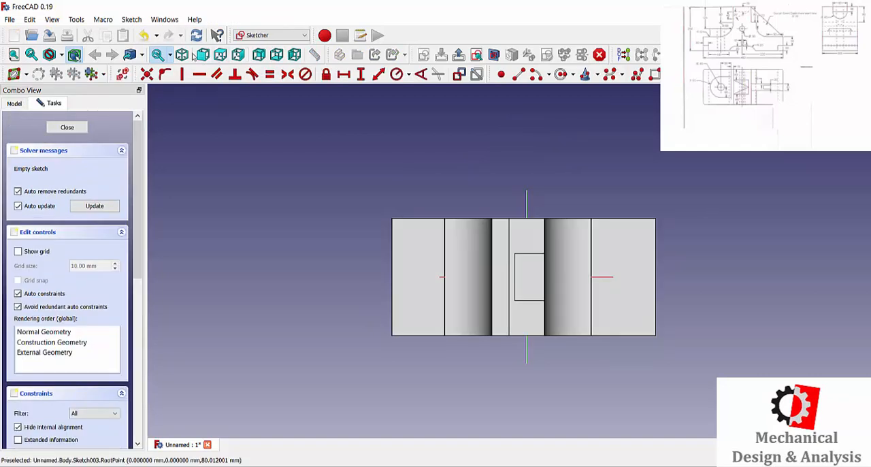
click(220, 56)
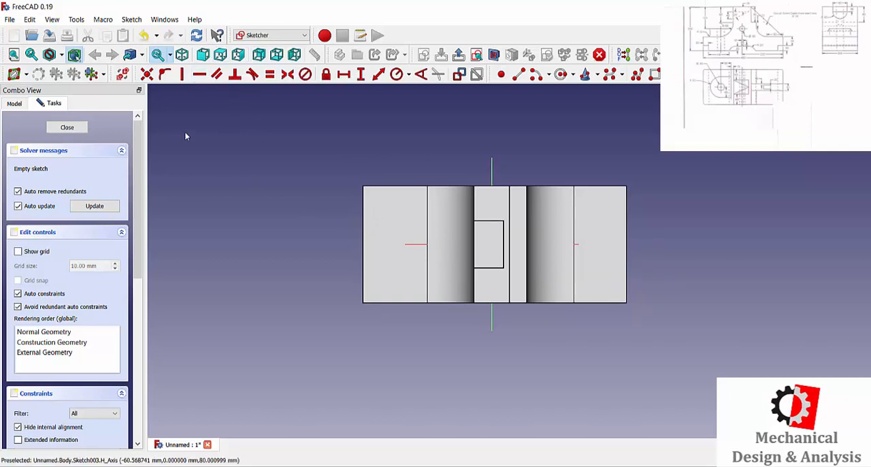
Step: Draw a rectangle about 80 mm tall across the left wing and horizontal axis, and show the model in wireframe
click(656, 75)
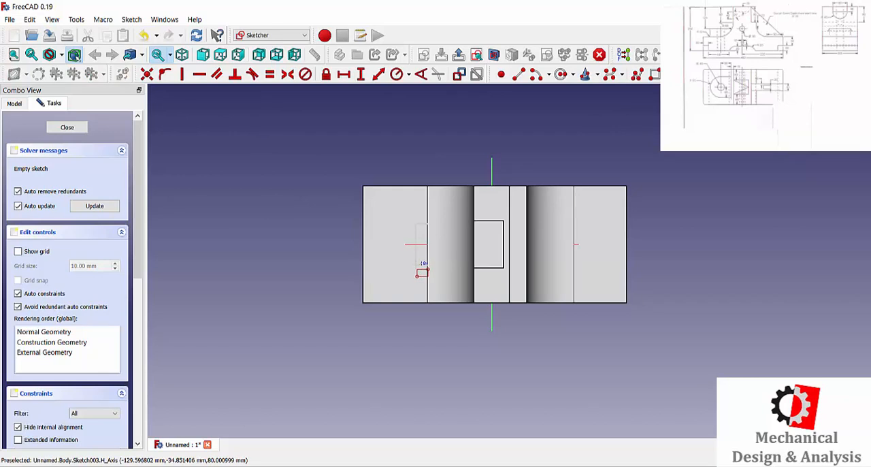
click(416, 271)
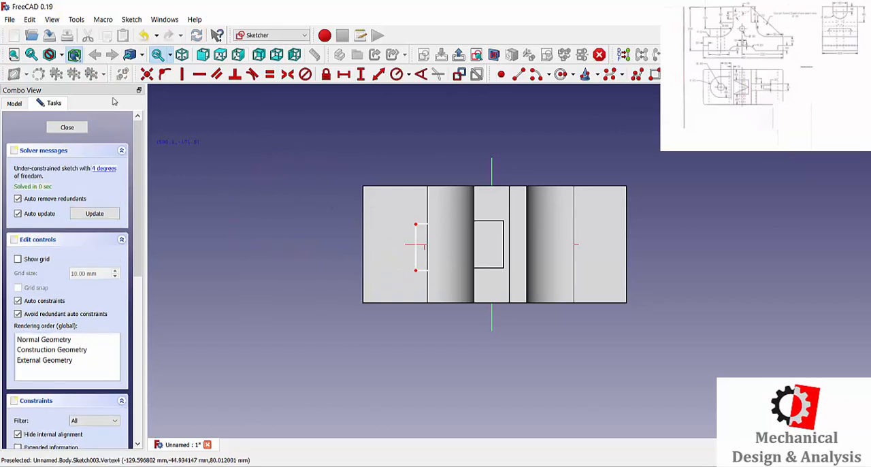
click(60, 54)
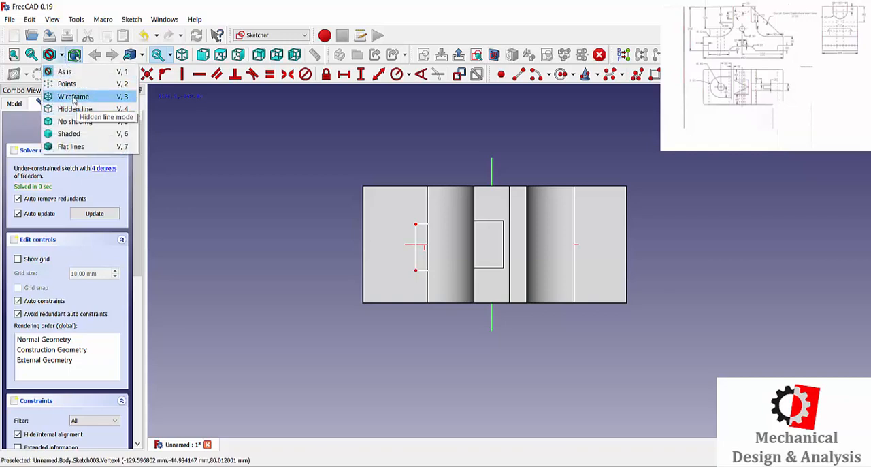
click(73, 97)
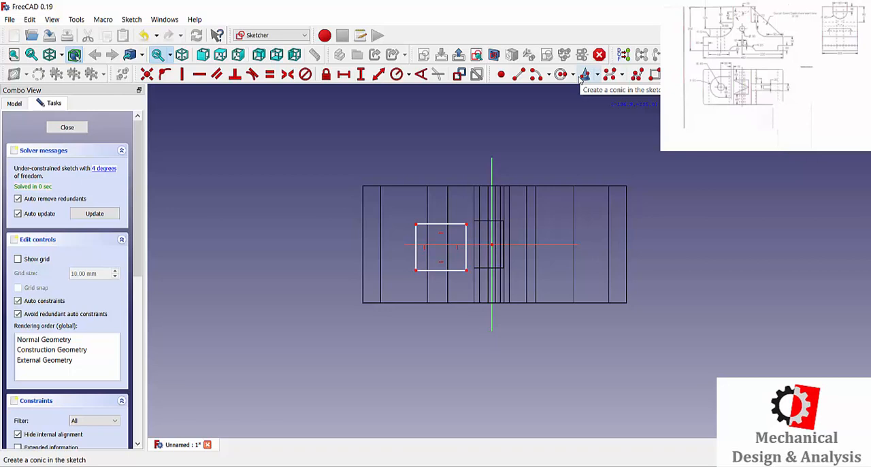
click(537, 75)
click(416, 223)
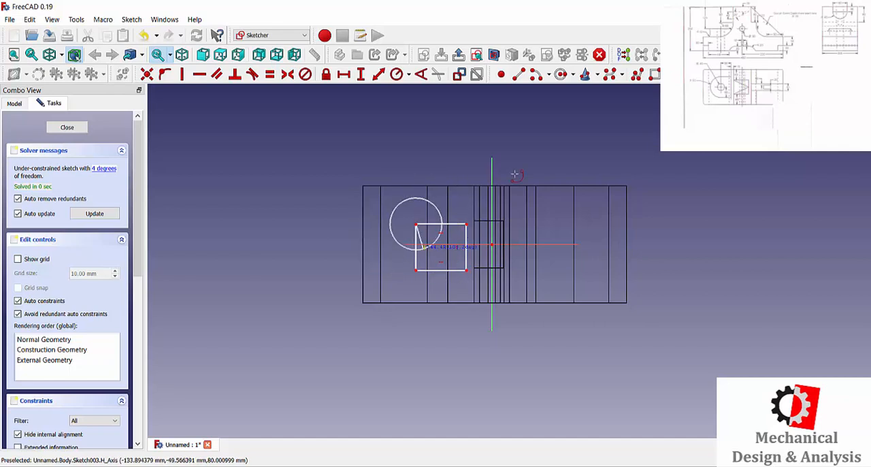
click(573, 78)
click(575, 102)
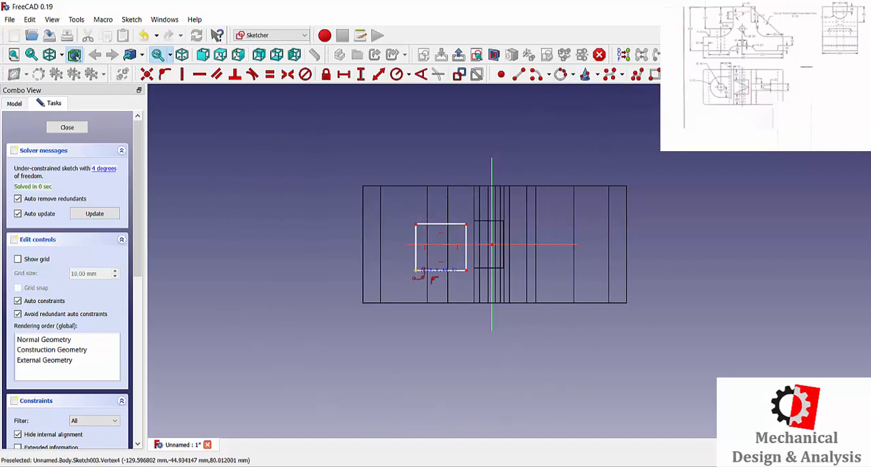
Step: Draw an end-point arc of about 40 mm radius between the rectangle's left corners, bulging outward, and close the report view
click(546, 76)
click(572, 103)
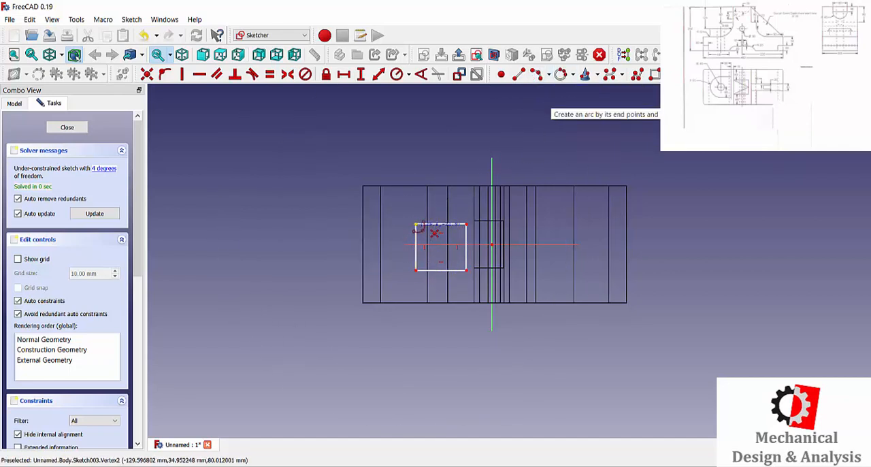
click(415, 223)
click(415, 270)
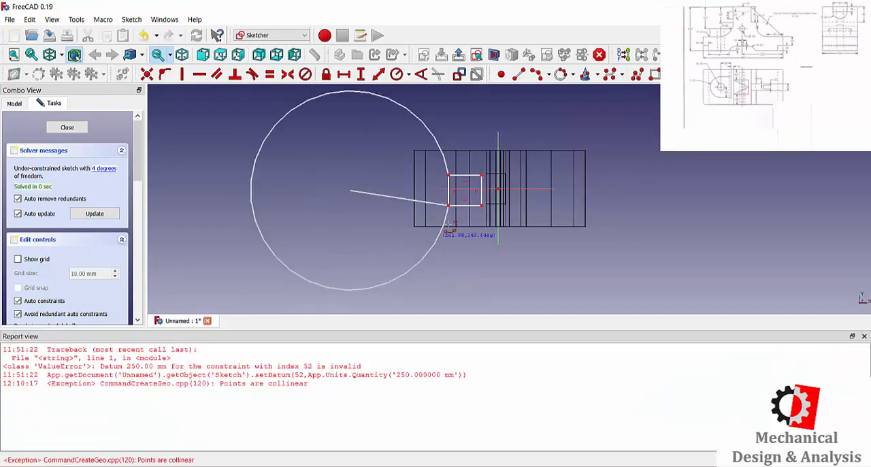
scroll(450, 187, up, 4)
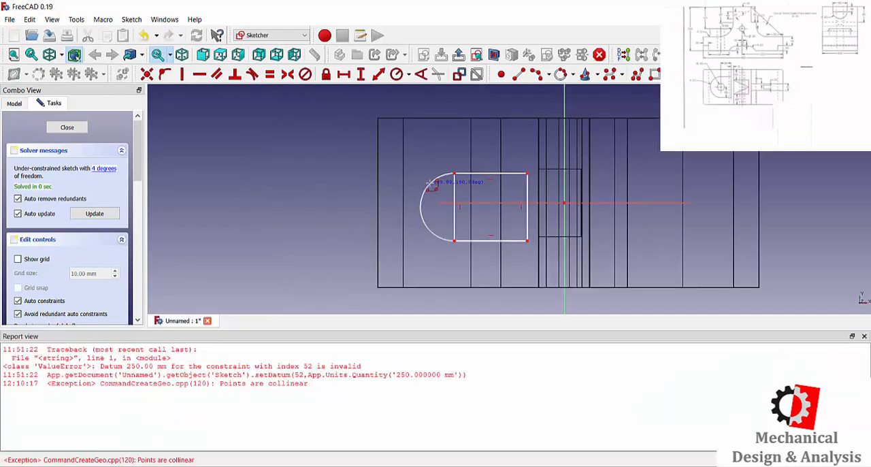
click(430, 184)
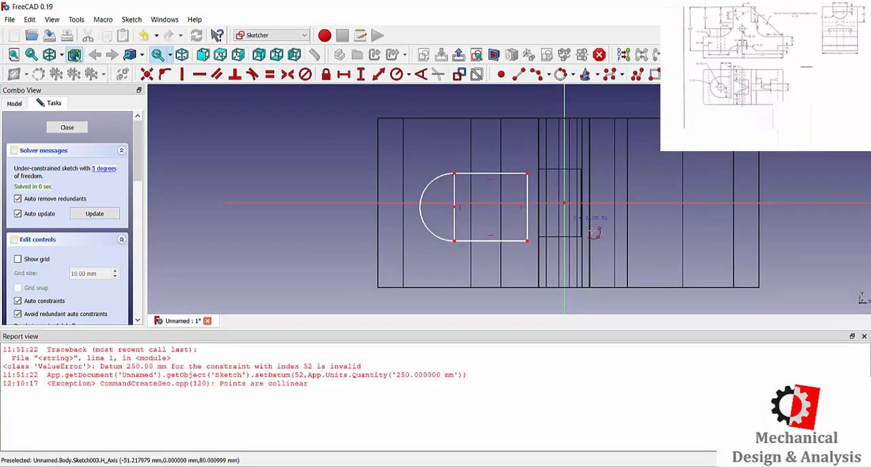
click(864, 337)
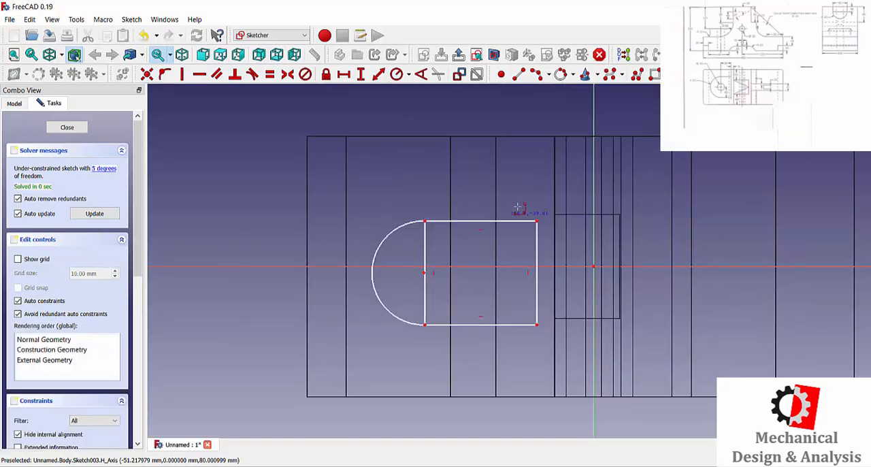
Step: Delete the rectangle's left vertical edge, leaving the arc to close the profile
click(425, 240)
key(Escape)
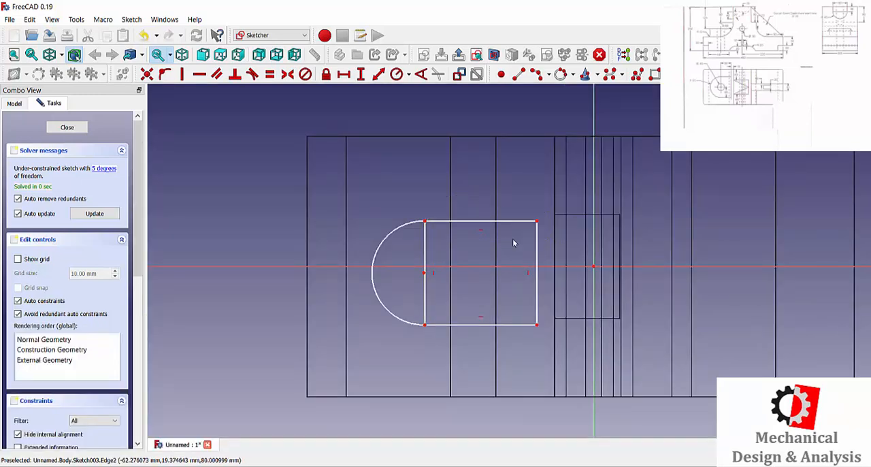
click(426, 244)
key(Delete)
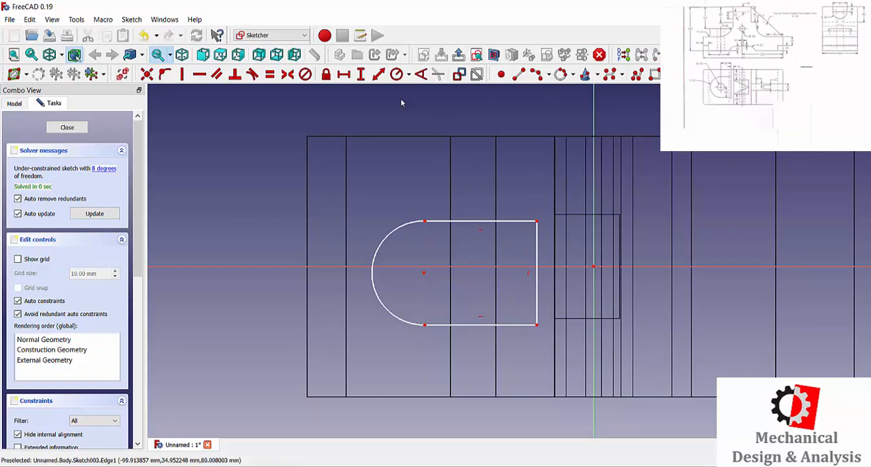
Step: Make the arc tangent to the upper and lower horizontal edges of the profile
click(252, 75)
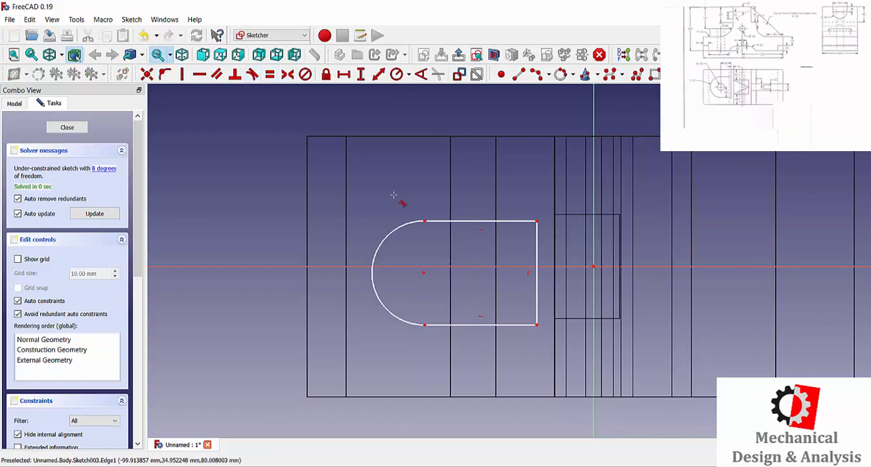
click(406, 223)
click(439, 221)
click(408, 319)
click(439, 324)
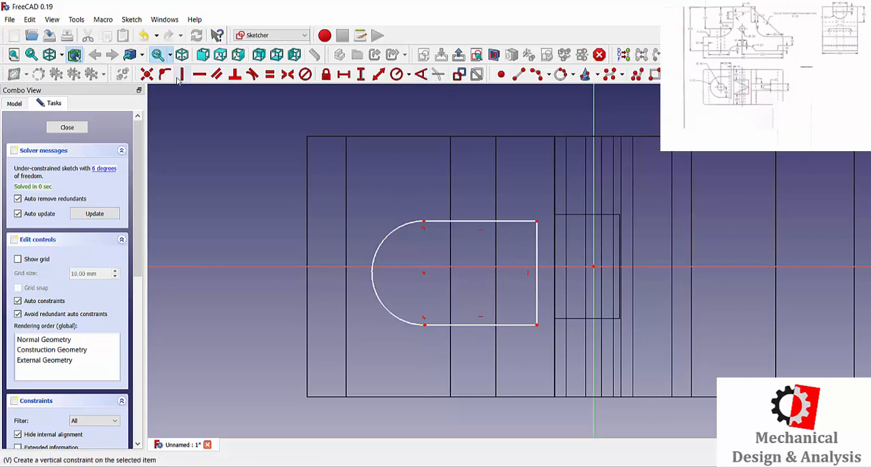
Step: Set the upper straight edge's horizontal length to 56 mm
click(343, 76)
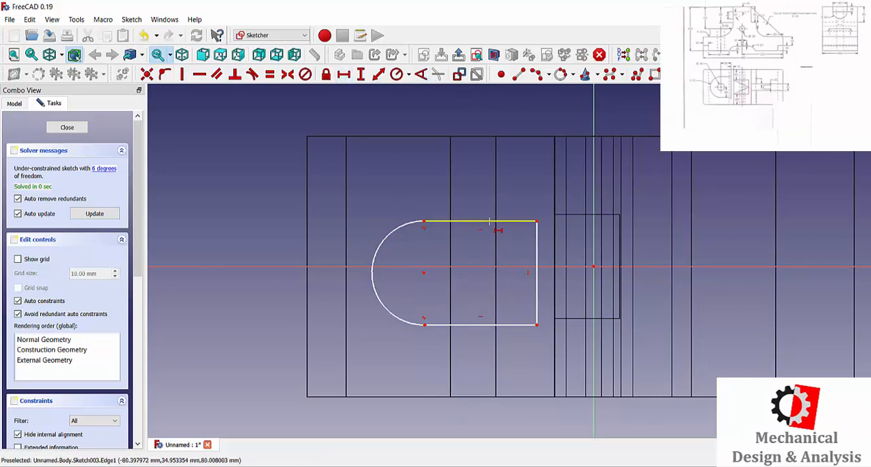
click(480, 221)
text(56)
key(Return)
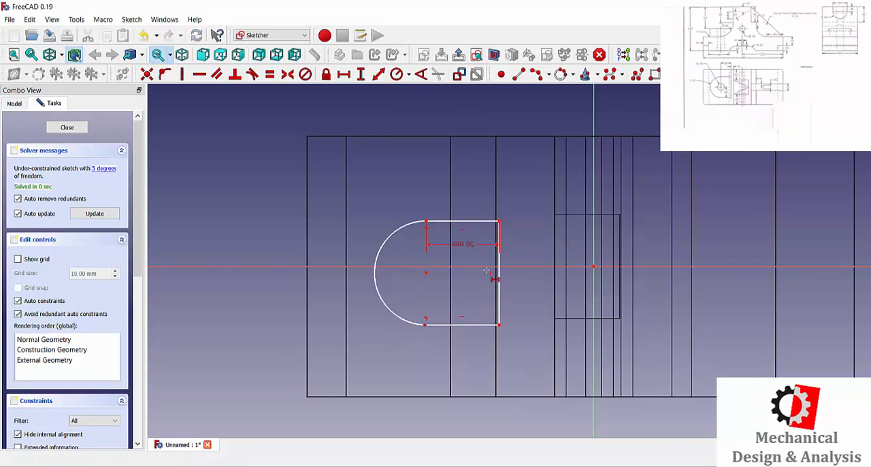
Step: Set the arc's radius to 60 mm
click(396, 74)
click(389, 236)
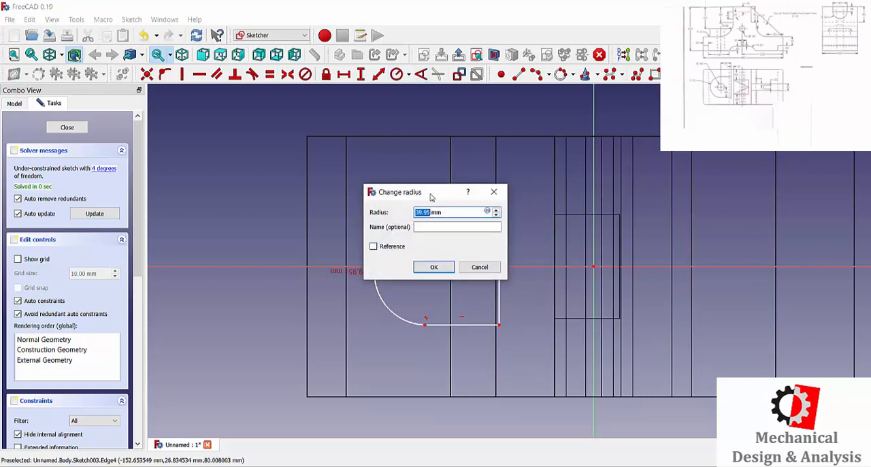
drag(430, 197, 485, 164)
text(60)
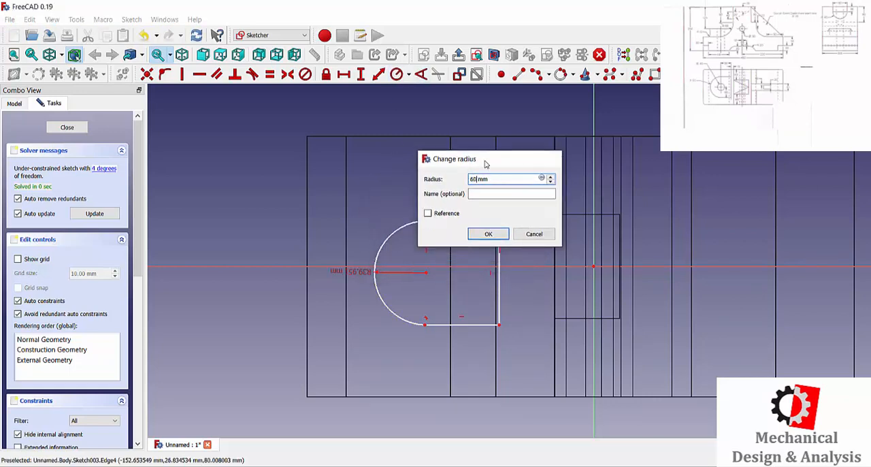
key(Return)
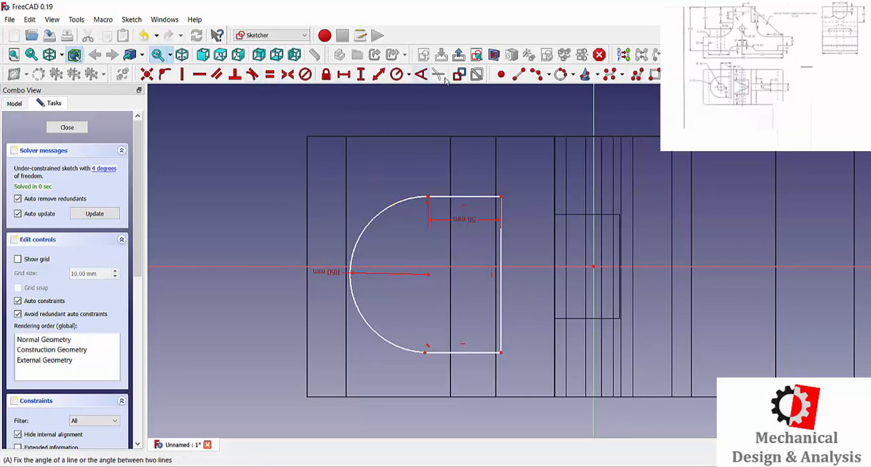
Step: Constrain the arc's centre onto the horizontal axis
click(147, 75)
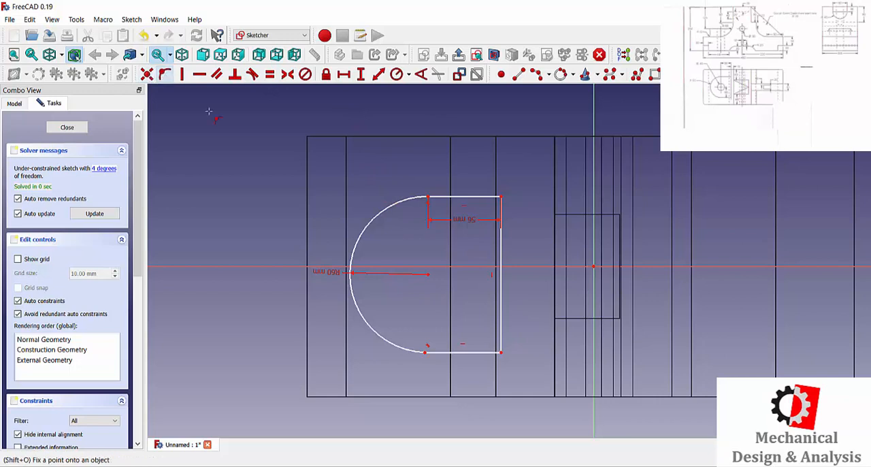
click(427, 273)
click(432, 266)
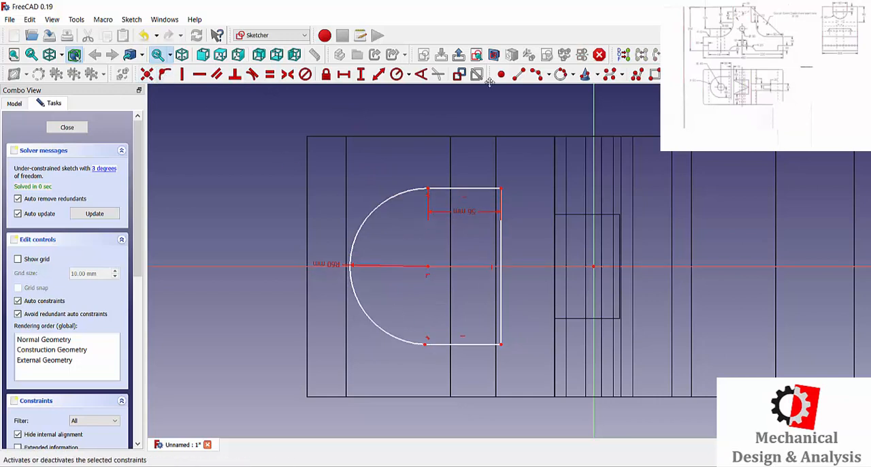
Step: Draw a circle concentric with the arc and set its radius to 20 mm
click(573, 76)
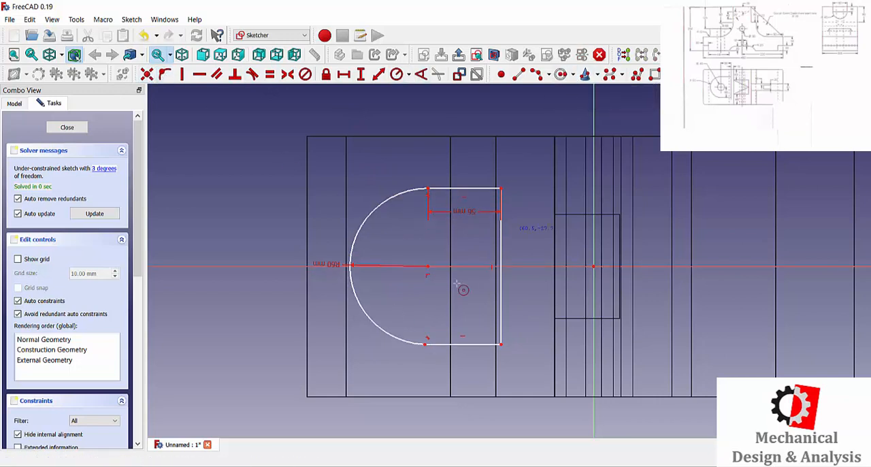
click(428, 266)
click(386, 256)
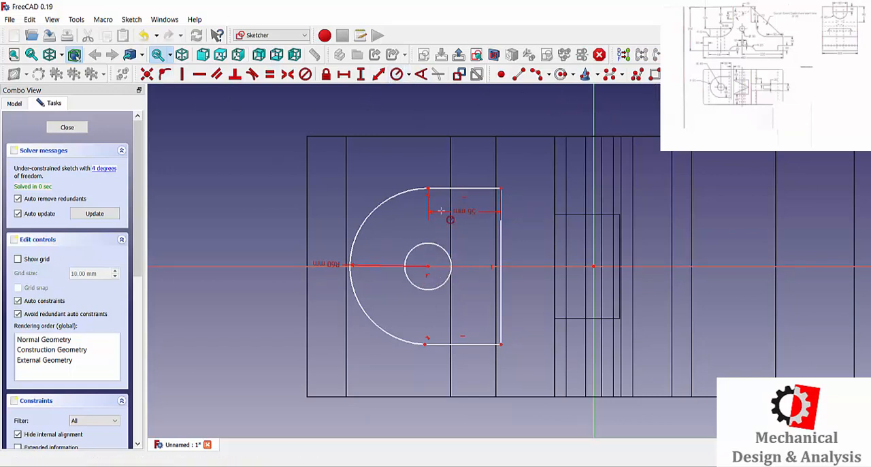
click(445, 250)
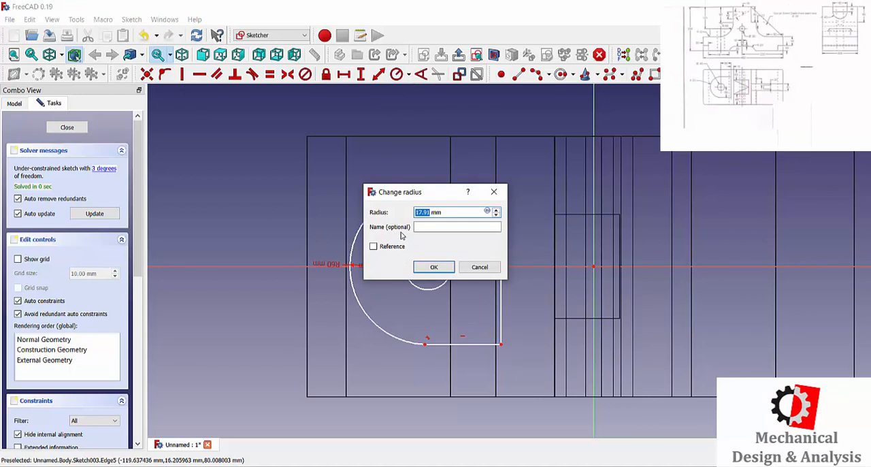
text(20)
key(Return)
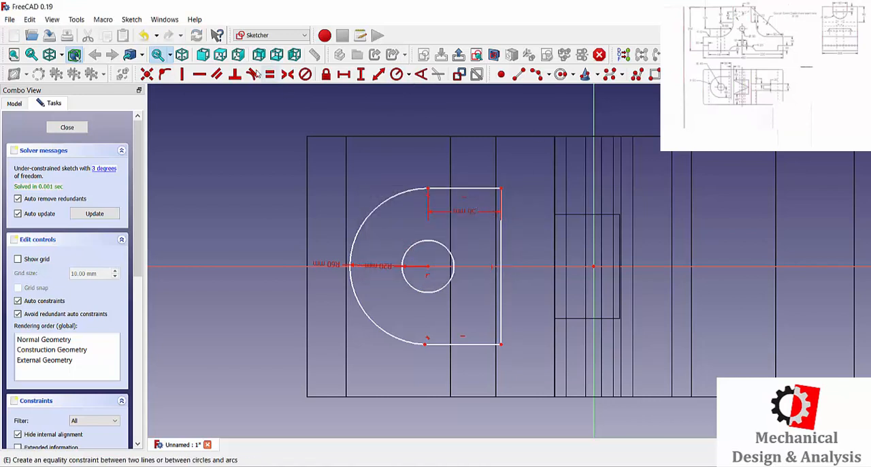
Step: Set the horizontal distance from the profile's upper right corner to the origin to 70 mm
click(344, 75)
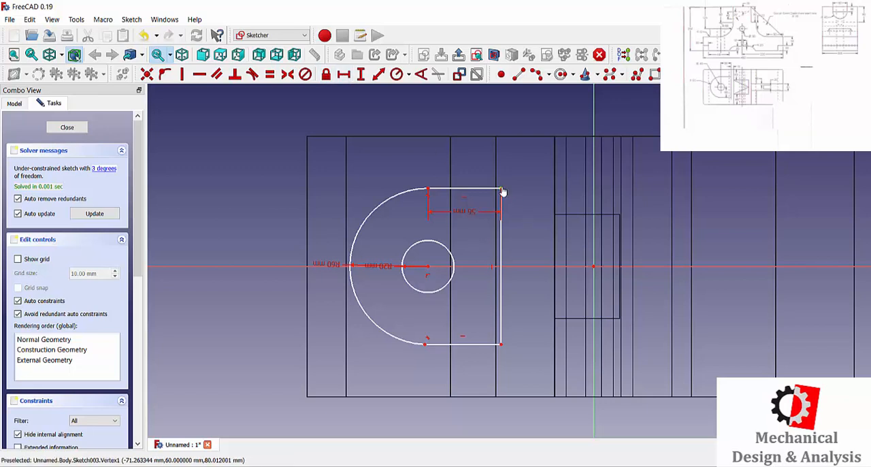
click(593, 266)
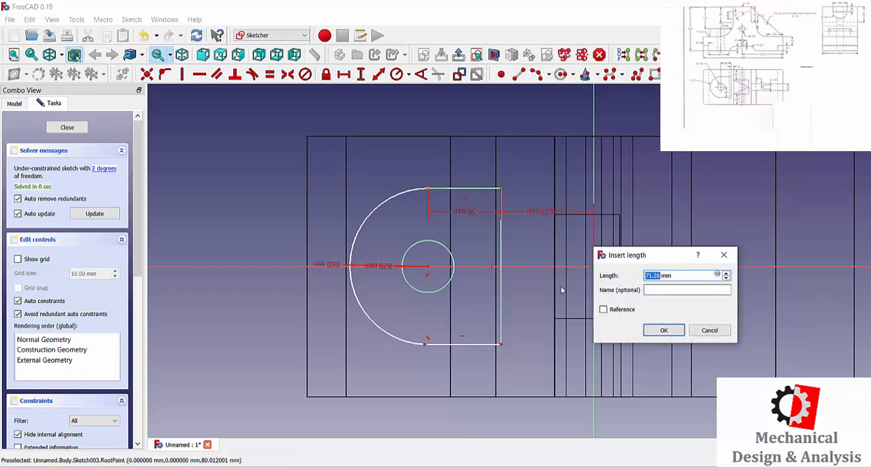
text(70)
key(Return)
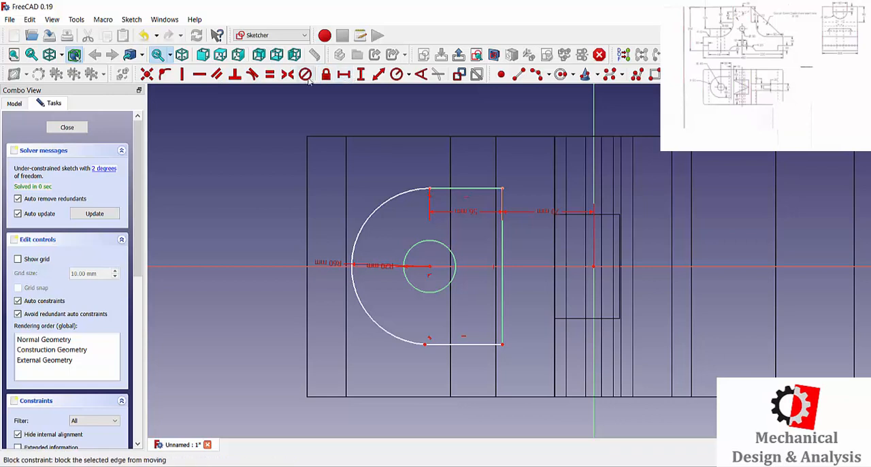
Step: Make the two right corners of the profile symmetric about the horizontal axis
click(288, 74)
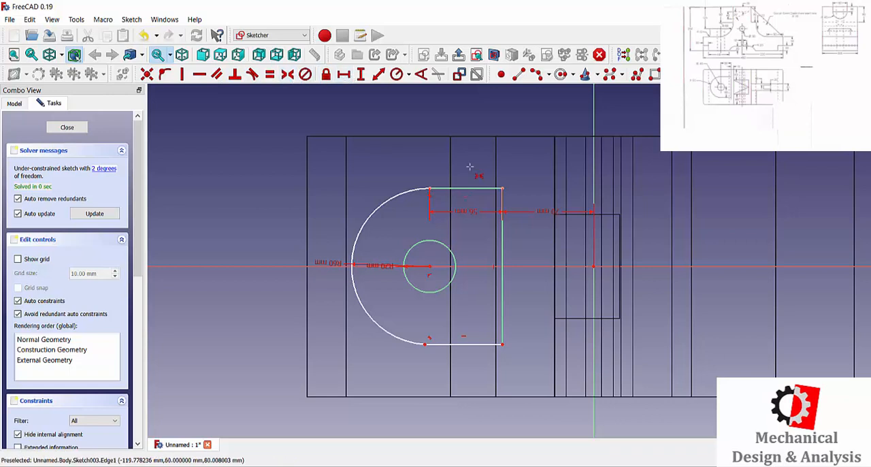
click(503, 189)
click(502, 345)
click(571, 266)
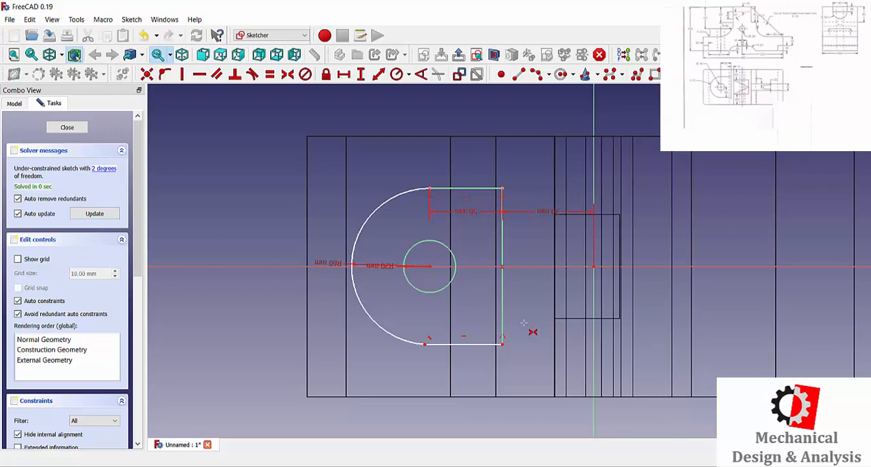
key(Escape)
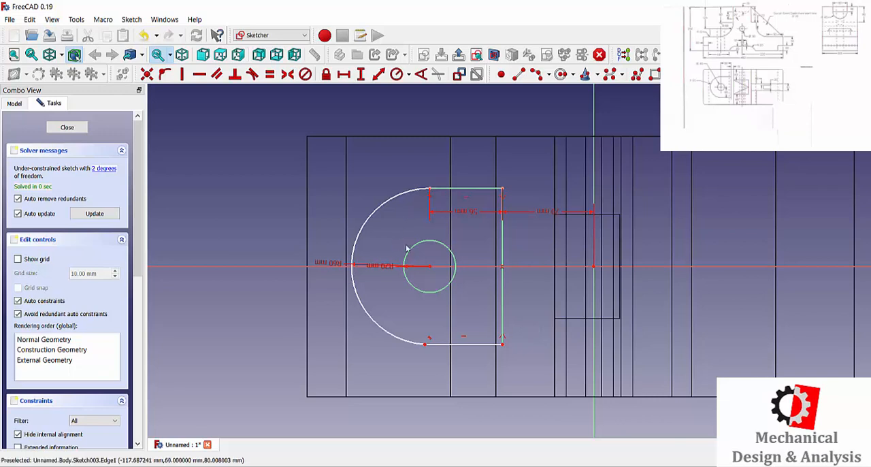
Step: Move the 60 mm and 20 mm radius labels clear of the axis and test whether the arc still moves
drag(320, 263, 334, 193)
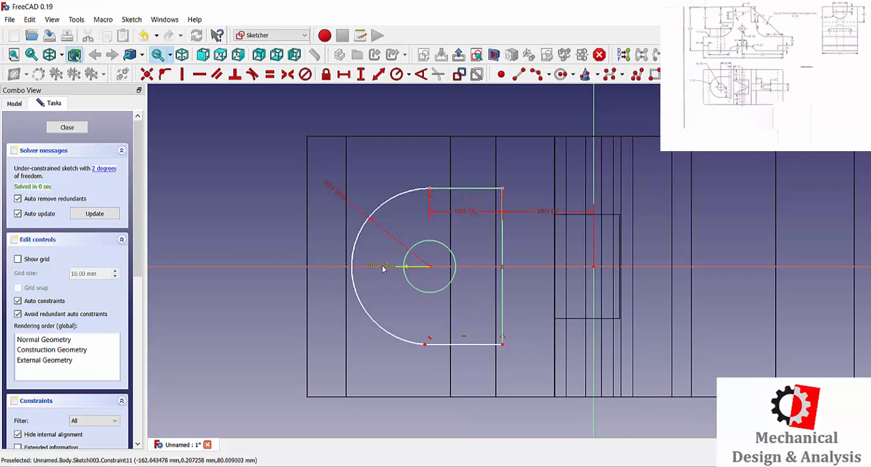
drag(380, 266, 371, 286)
click(866, 337)
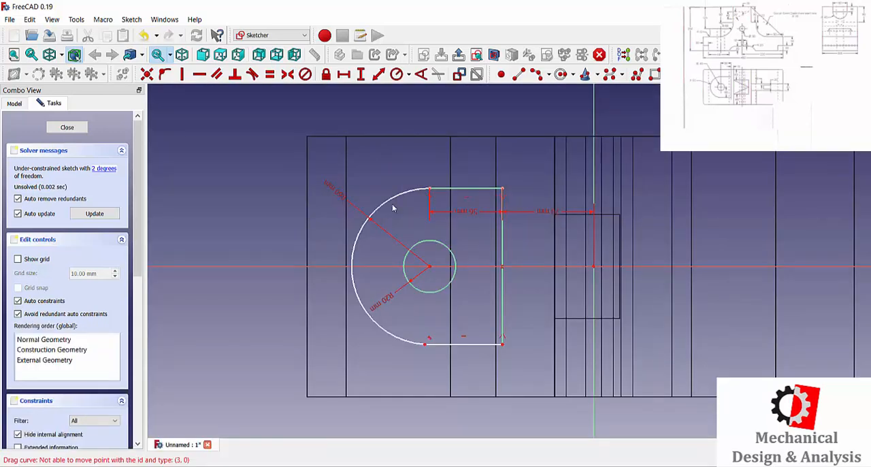
drag(389, 200, 371, 247)
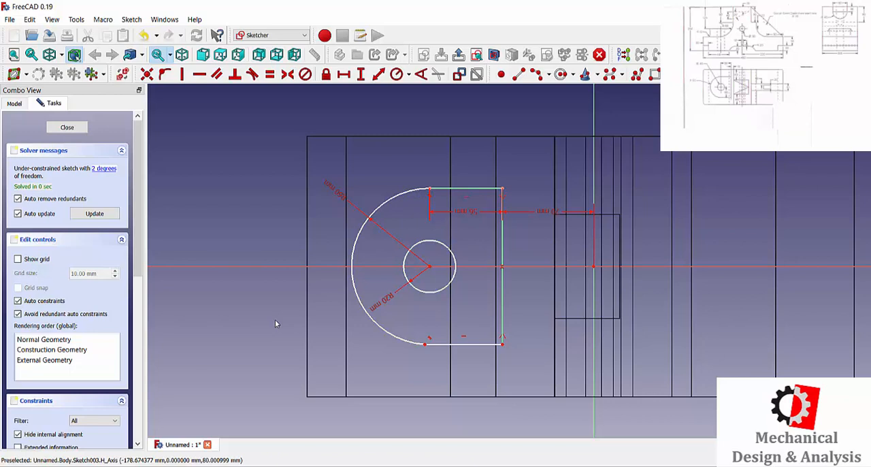
click(345, 75)
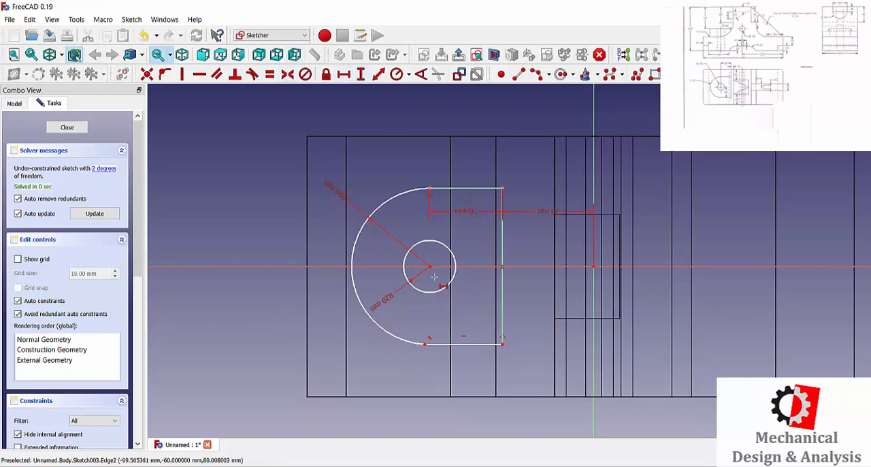
click(594, 267)
click(723, 258)
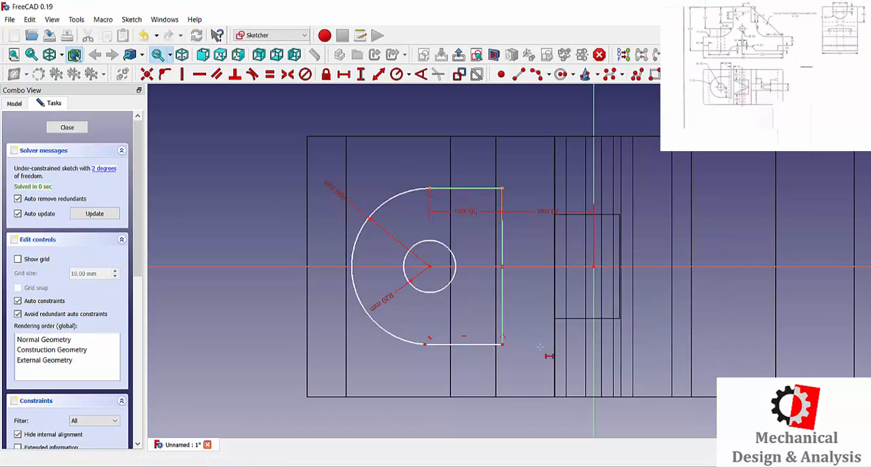
right_click(467, 360)
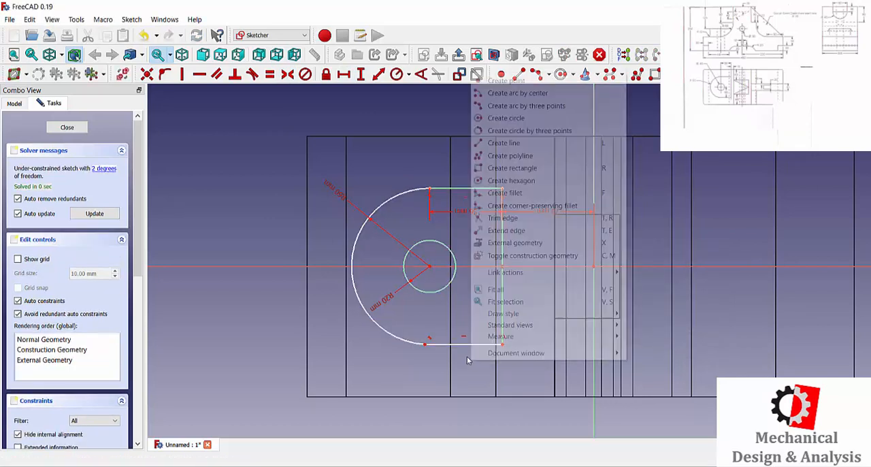
Step: Make the bottom line's open end coincident with the arc's lower end to close the profile, and finish the sketch
click(429, 349)
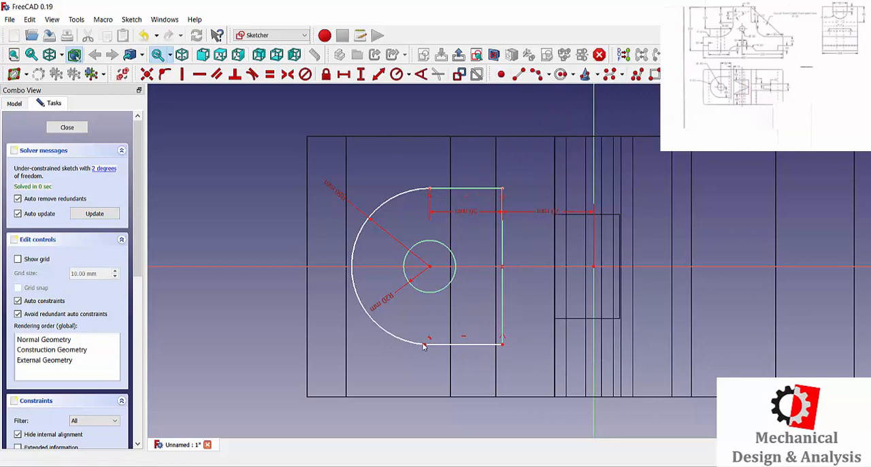
click(462, 345)
drag(462, 346, 471, 368)
click(148, 74)
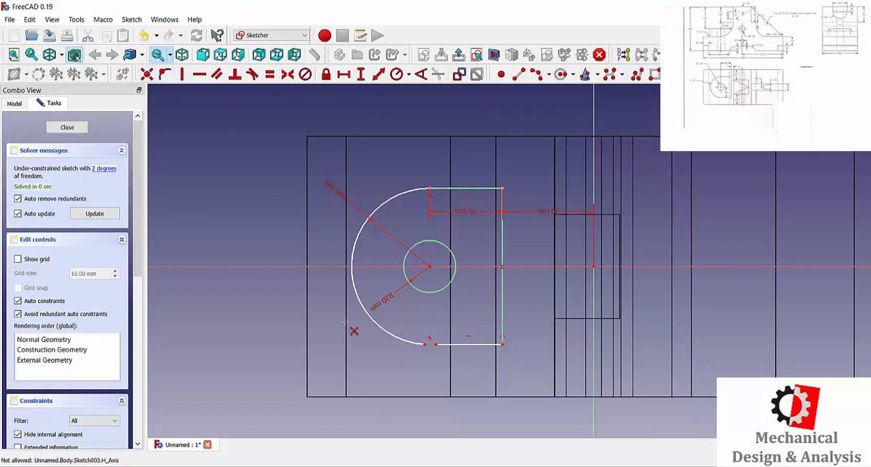
scroll(422, 341, up, 6)
click(428, 353)
click(464, 352)
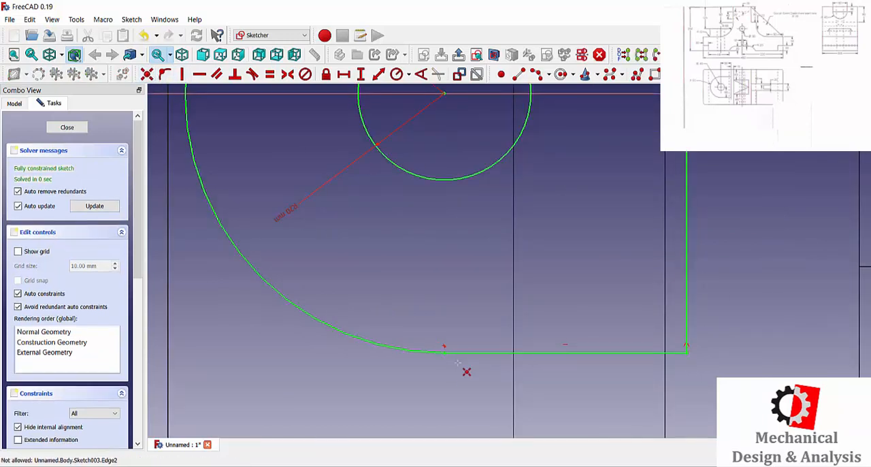
scroll(456, 362, down, 5)
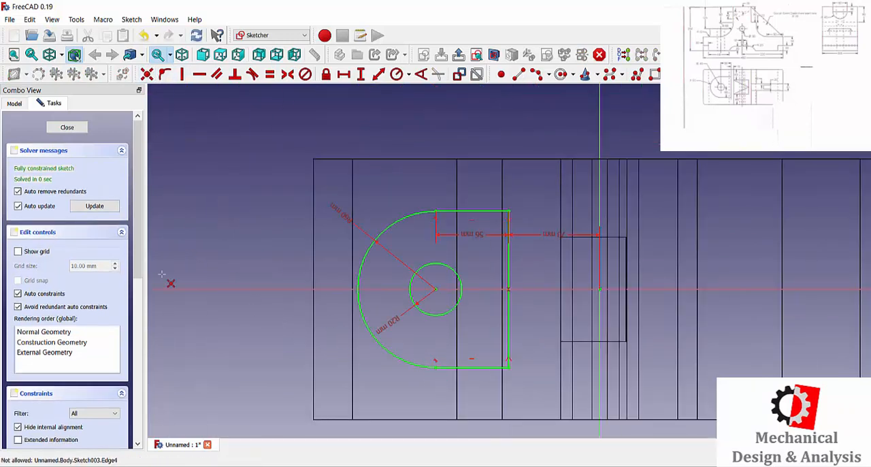
click(67, 128)
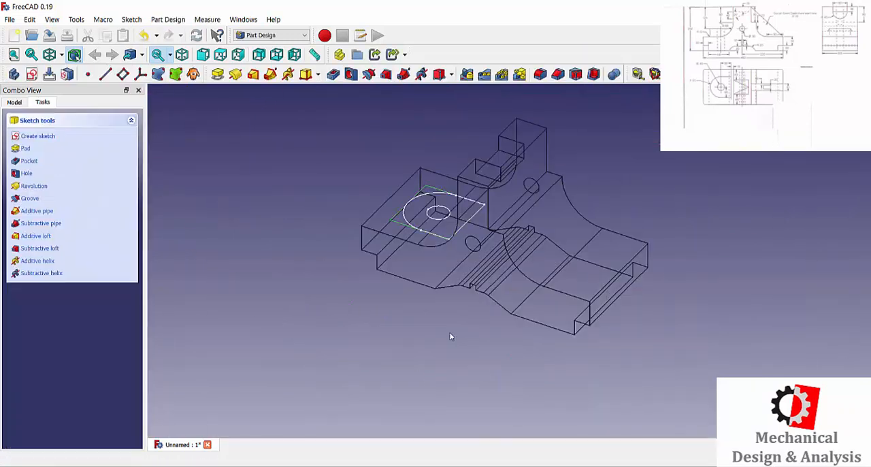
Step: Pad the rounded profile with its hole by 50 mm and switch the model from wireframe to solid display
click(218, 74)
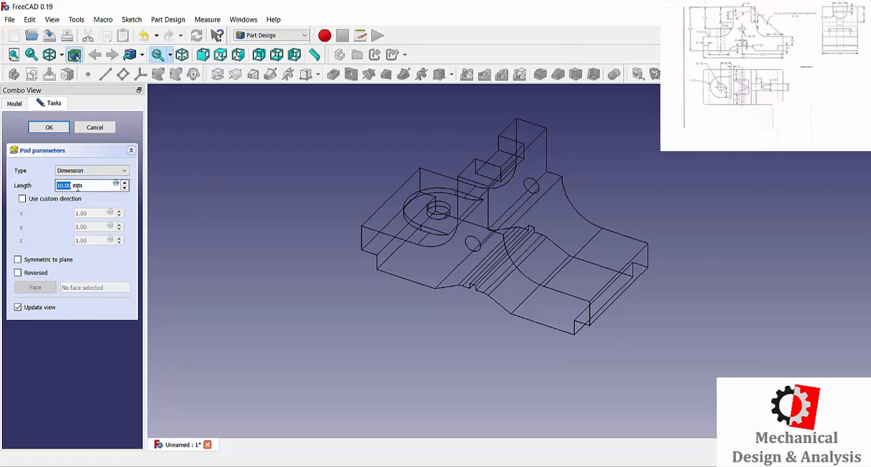
text(50)
key(Return)
click(61, 54)
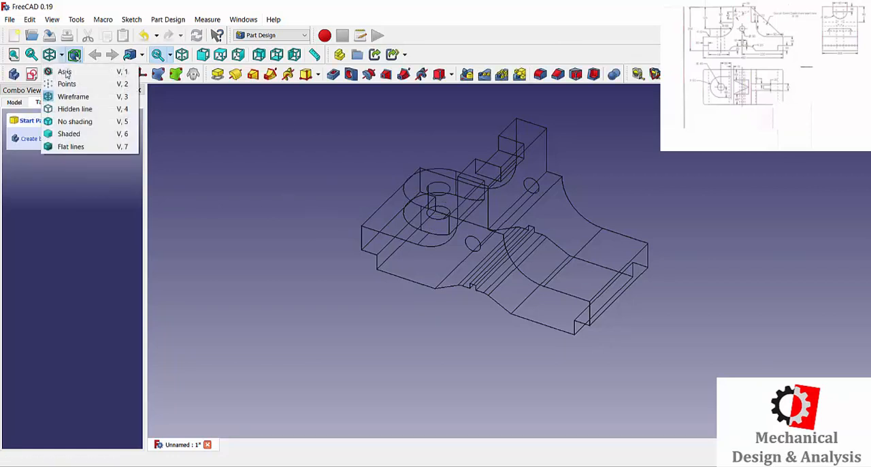
click(68, 145)
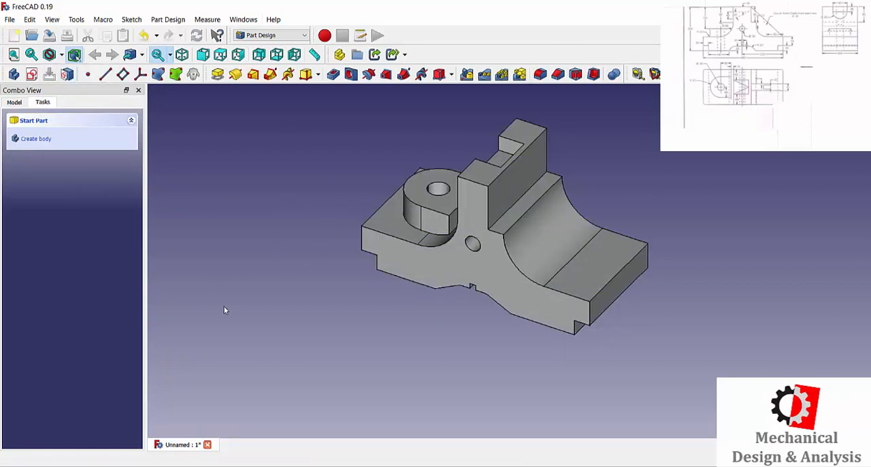
middle_drag(245, 315, 363, 308)
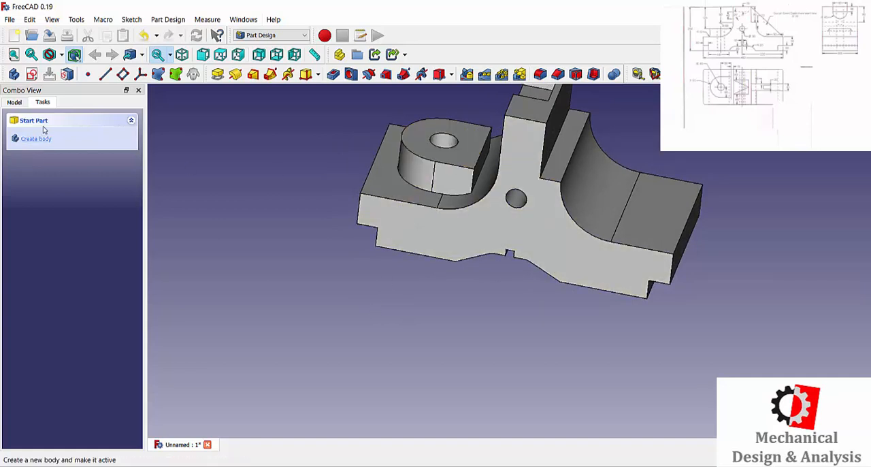
Step: Reopen the rounded boss's sketch for editing and show it from the top in wireframe
click(14, 103)
double_click(89, 239)
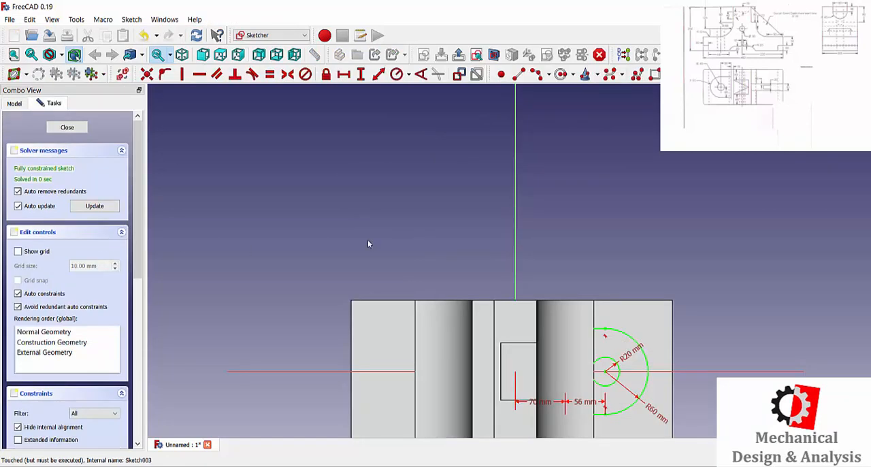
scroll(538, 304, up, 5)
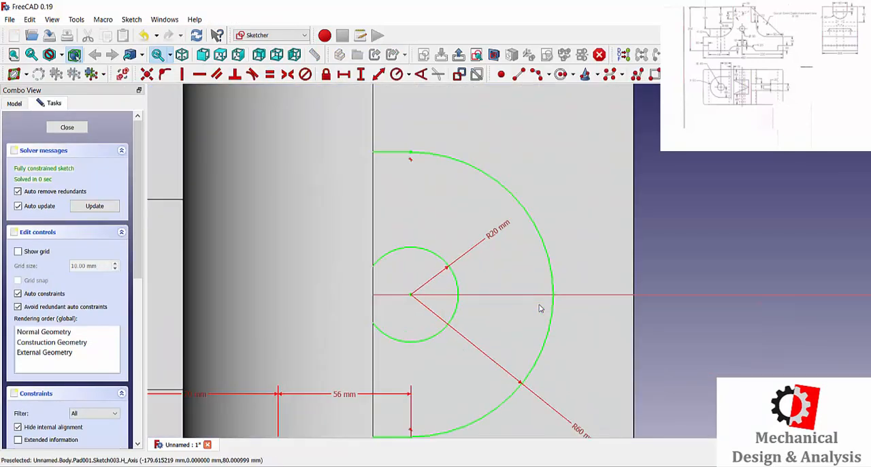
scroll(536, 305, down, 2)
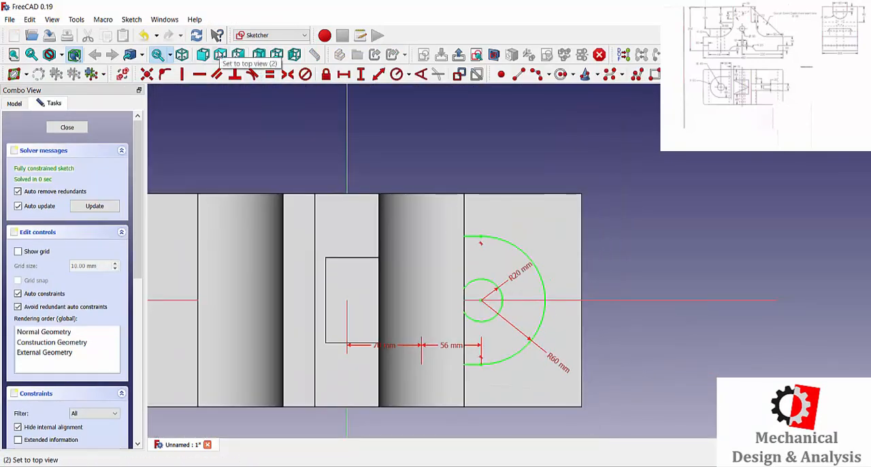
click(219, 54)
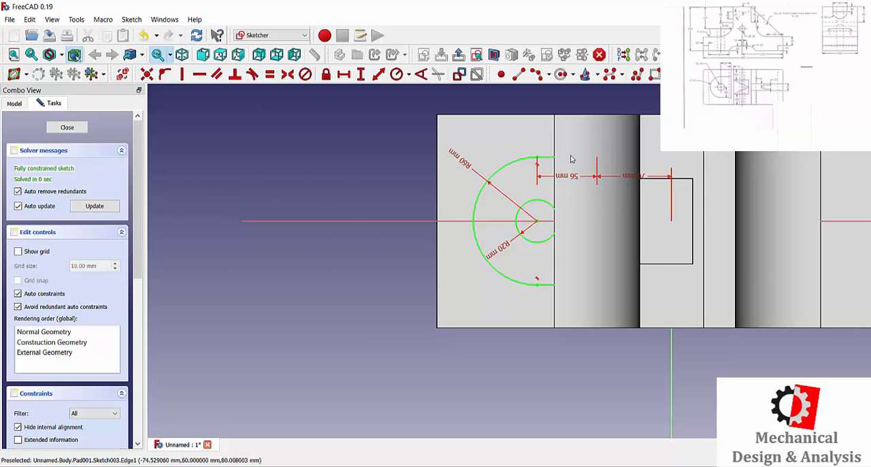
click(62, 54)
click(67, 95)
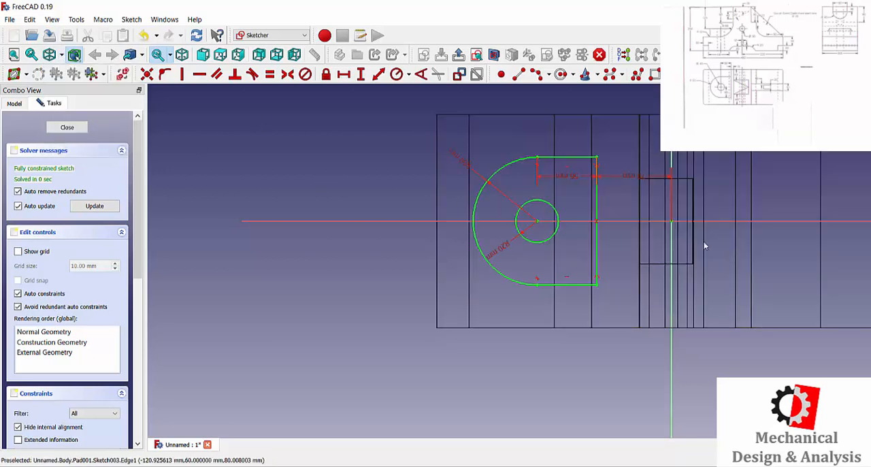
Step: Set the horizontal distance between the profile's straight edge and the origin to 65 mm, finish the sketch and restore the solid display
double_click(642, 179)
text(65)
key(Return)
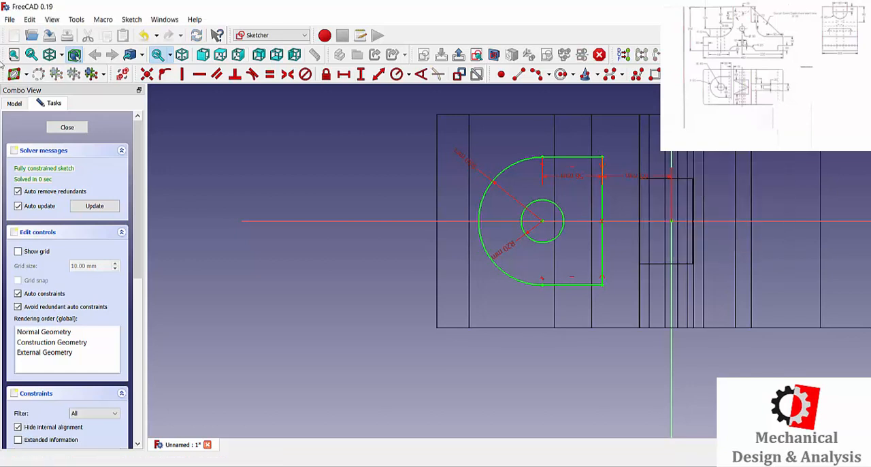
click(66, 127)
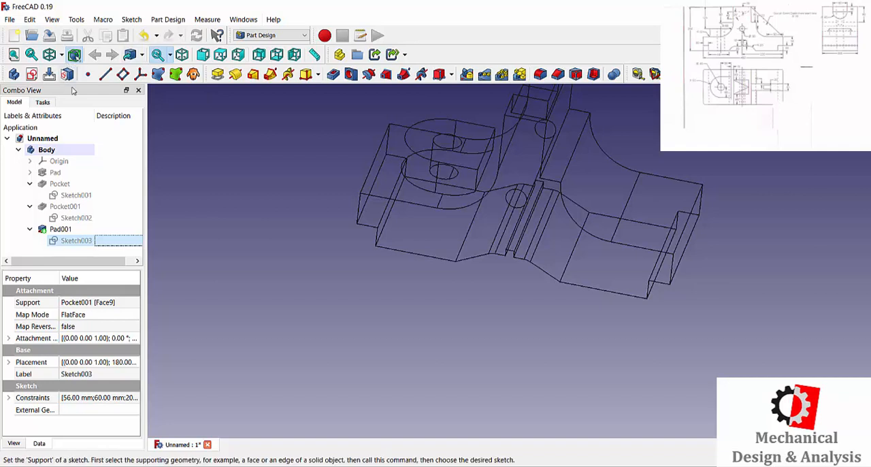
click(61, 55)
click(65, 72)
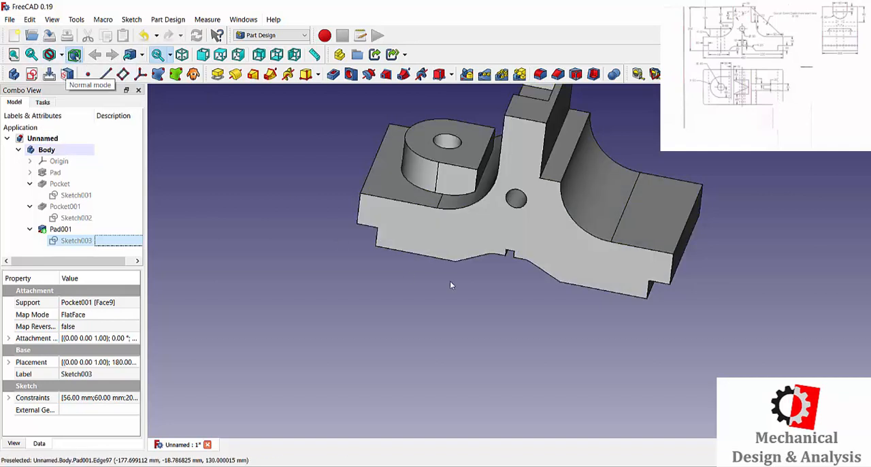
Step: Fillet the curved edge where the rounded boss meets the left wing's top face with a 10 mm radius
click(539, 73)
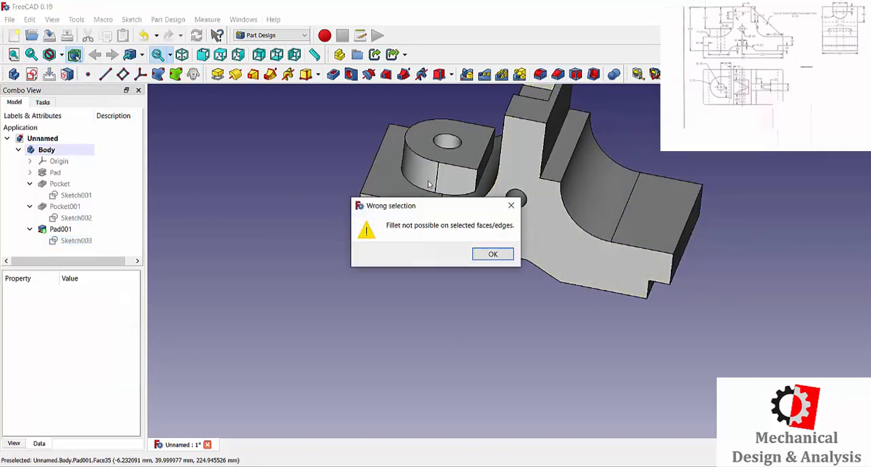
click(490, 251)
scroll(423, 170, up, 5)
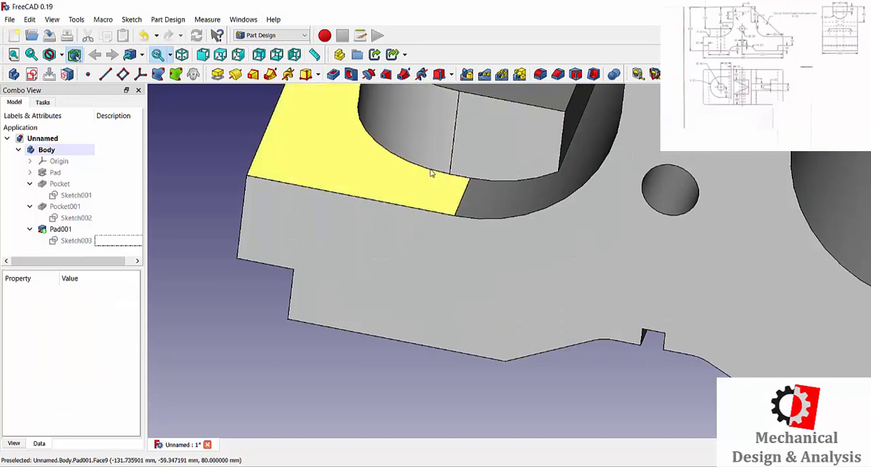
middle_drag(431, 169, 415, 178)
scroll(541, 250, up, 2)
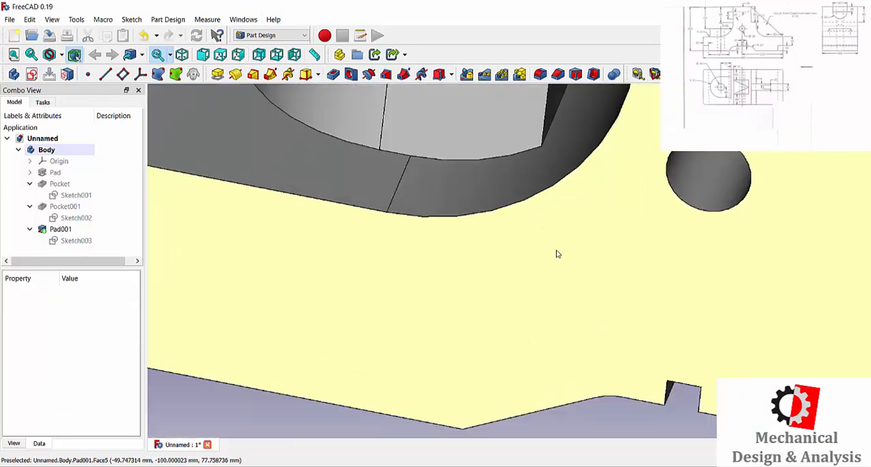
scroll(558, 252, down, 9)
middle_drag(558, 253, 455, 225)
scroll(500, 195, up, 10)
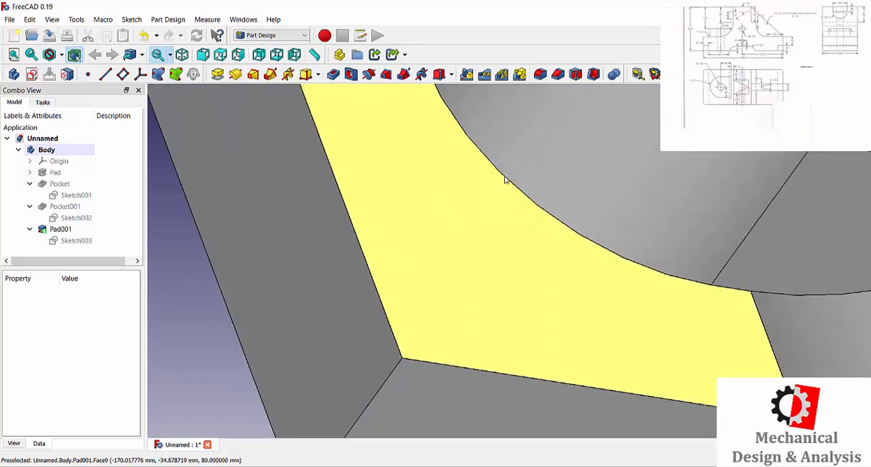
click(506, 180)
click(539, 74)
scroll(528, 237, down, 10)
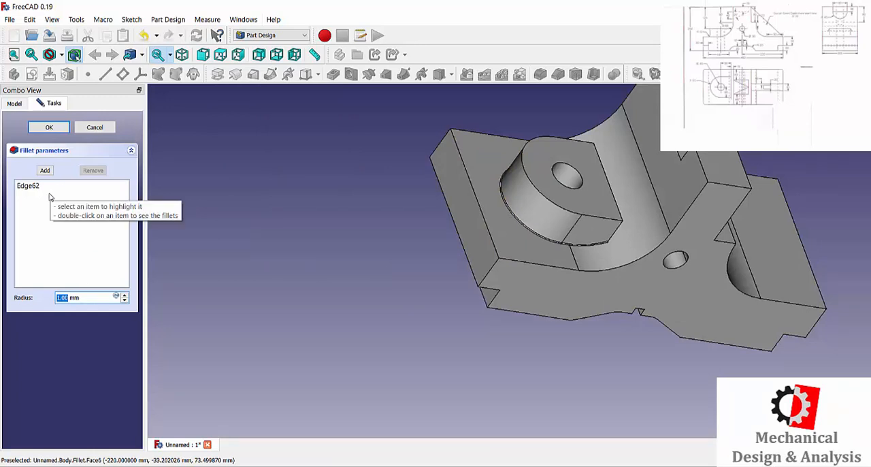
text(10)
key(Return)
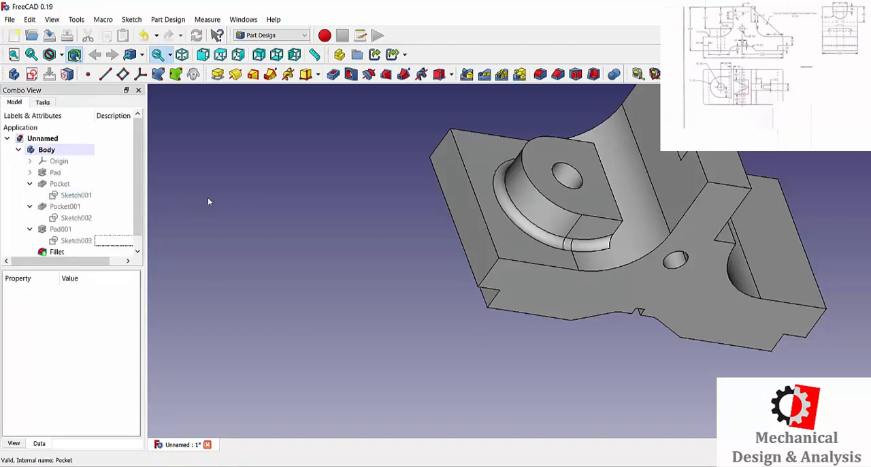
scroll(423, 318, down, 4)
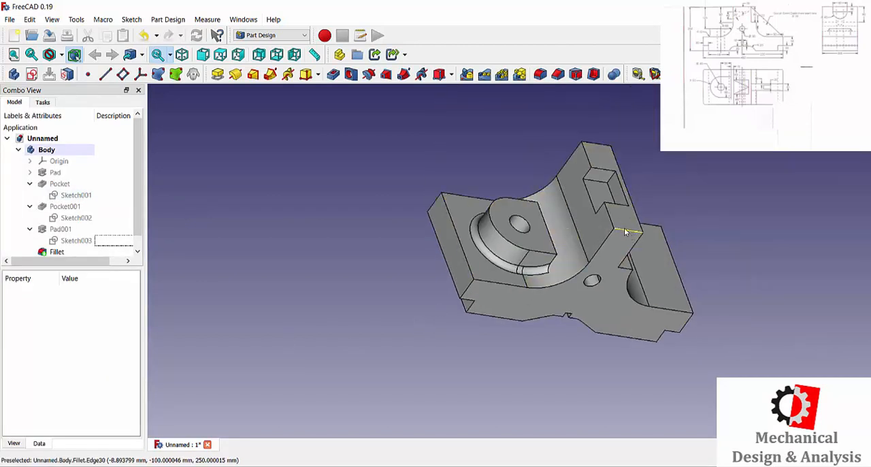
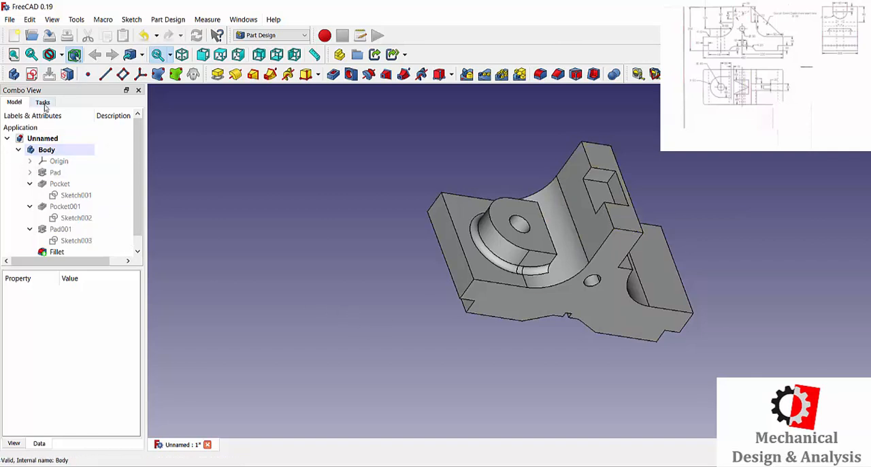
Step: Start a new sketch on the body's XZ plane and switch the model to wireframe display
click(30, 162)
click(68, 218)
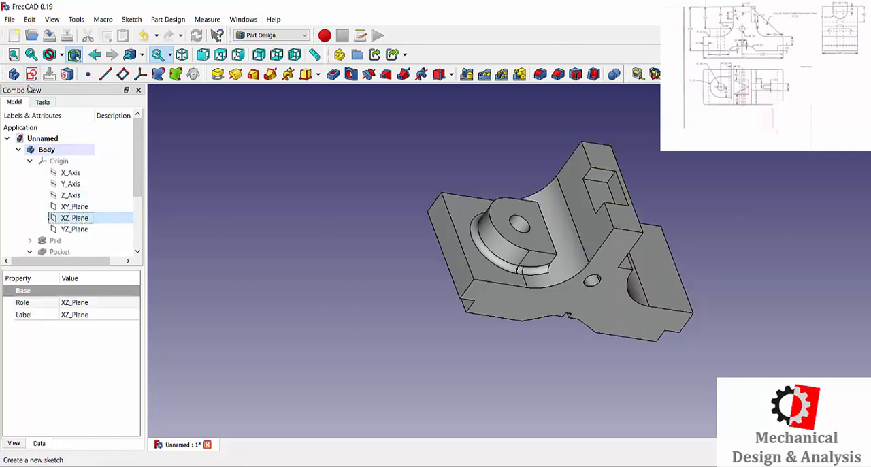
click(43, 102)
click(42, 135)
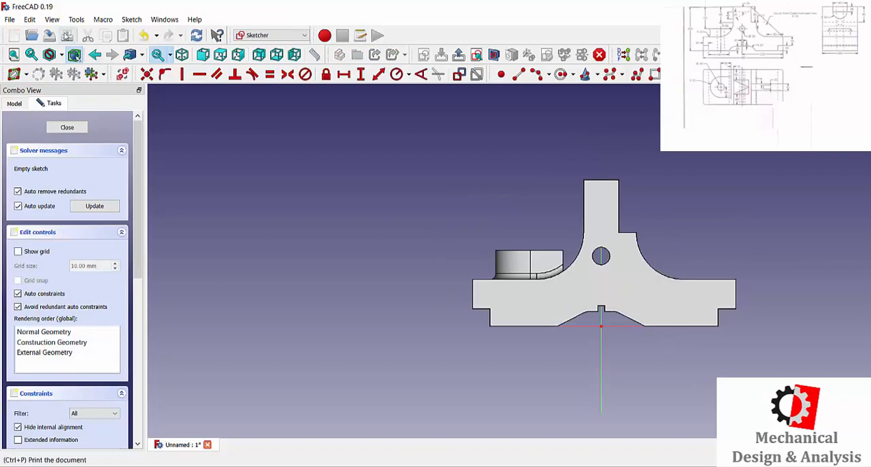
click(60, 55)
click(71, 93)
Step: Sketch a closed right triangle beneath the rectangular pocket on the upright, with horizontal upper side, vertical left side and sloping hypotenuse
scroll(596, 197, up, 5)
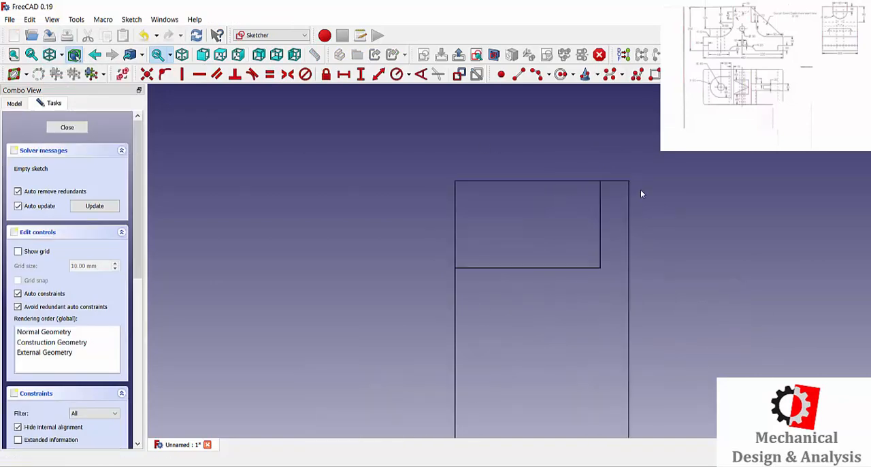
click(518, 73)
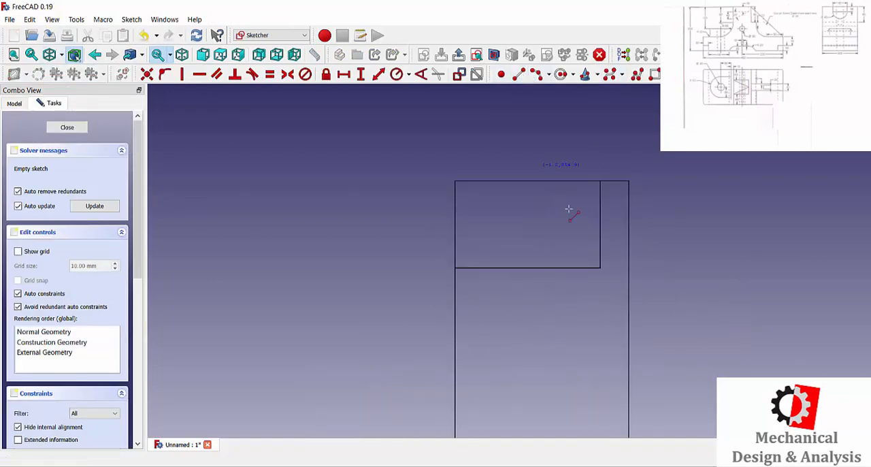
click(599, 268)
click(456, 274)
click(599, 269)
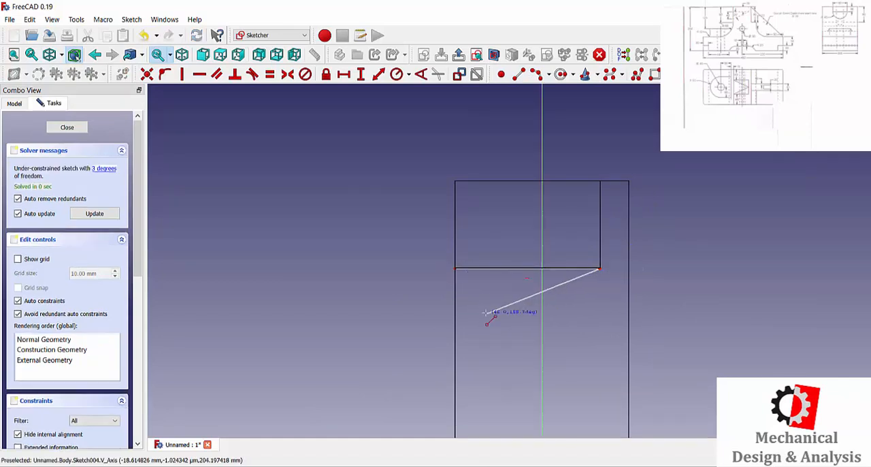
click(456, 322)
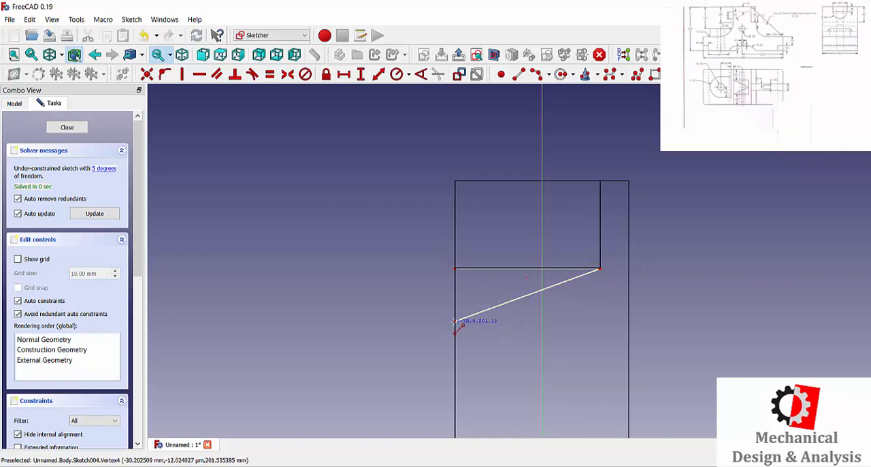
click(456, 269)
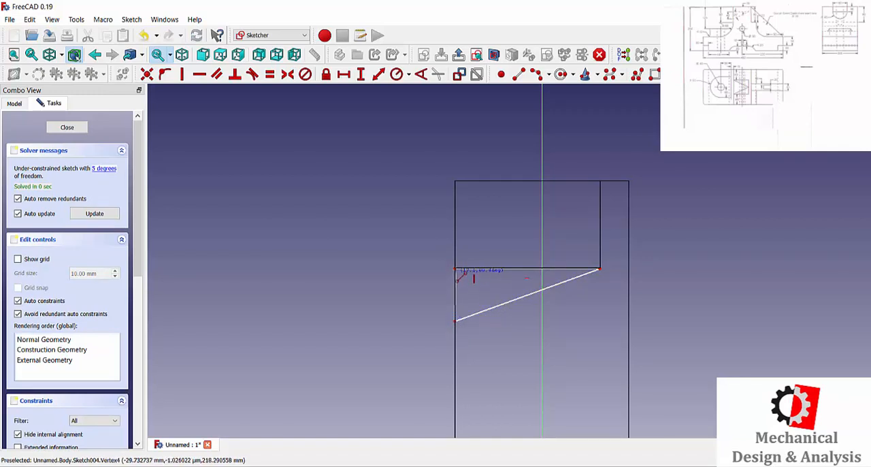
right_click(422, 296)
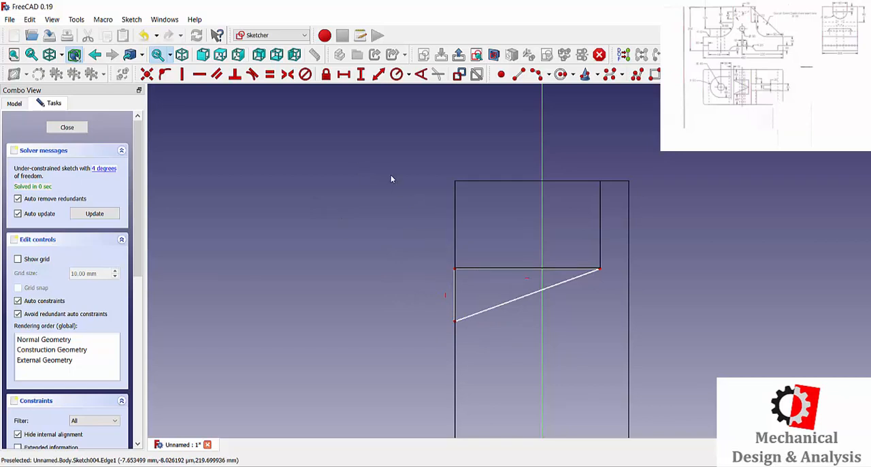
Step: Constrain the angle between the triangle's horizontal side and its sloping side to 25°
click(421, 74)
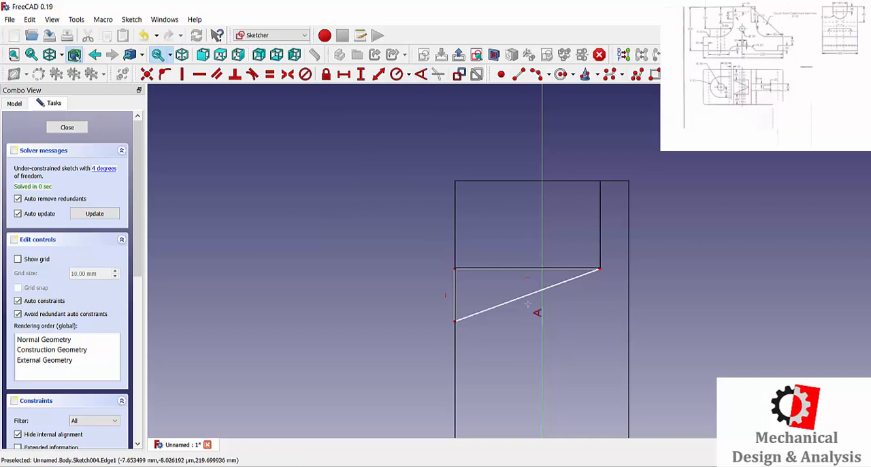
click(515, 269)
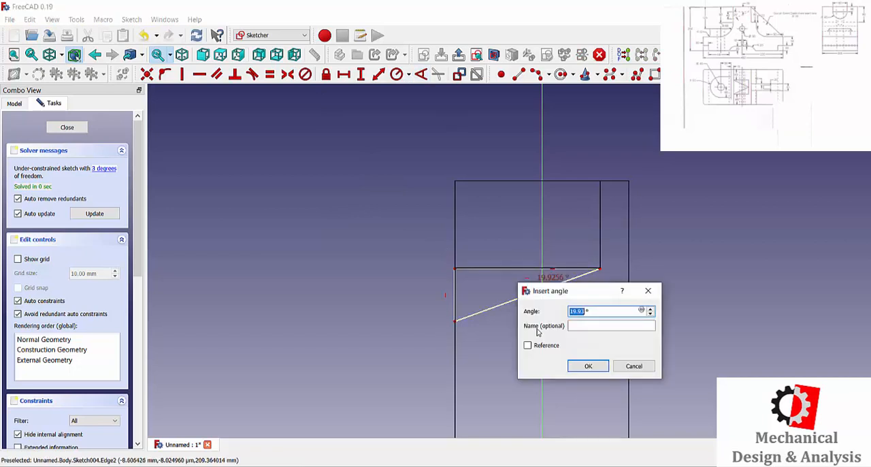
key(Return)
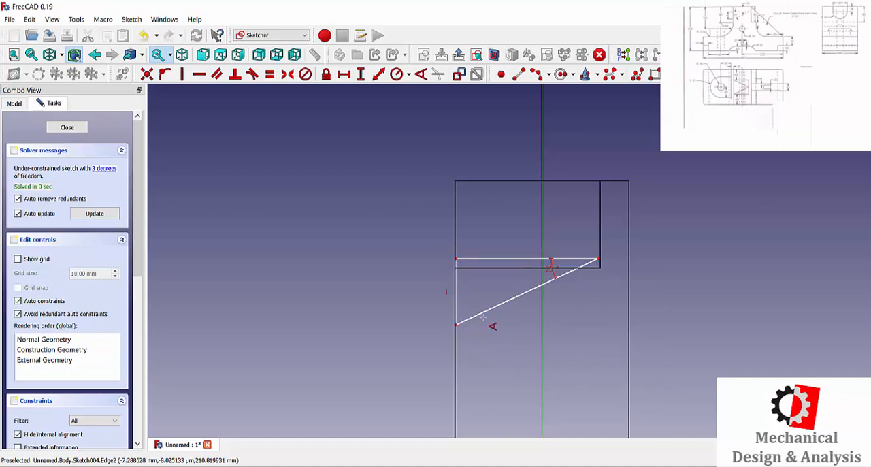
scroll(508, 260, down, 1)
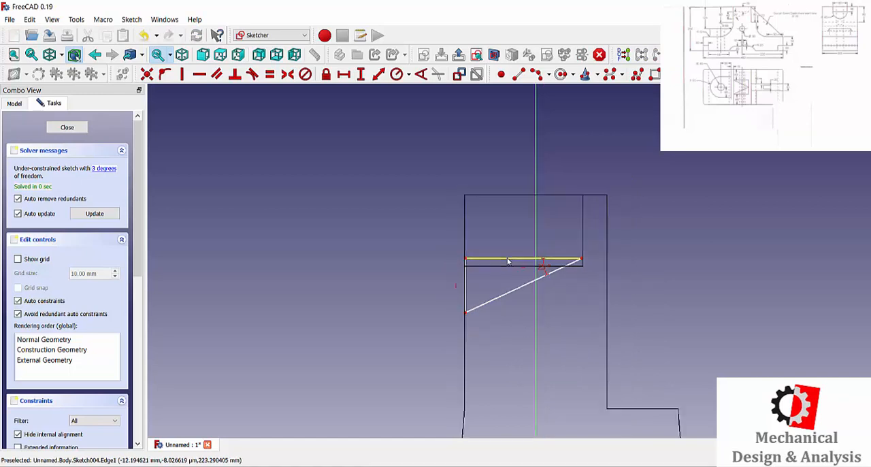
Step: Constrain the triangle's upper right corner to a vertical distance of 220 mm from the origin, aligning its horizontal side with the pocket's lower edge
click(361, 74)
scroll(427, 182, down, 3)
scroll(433, 198, down, 4)
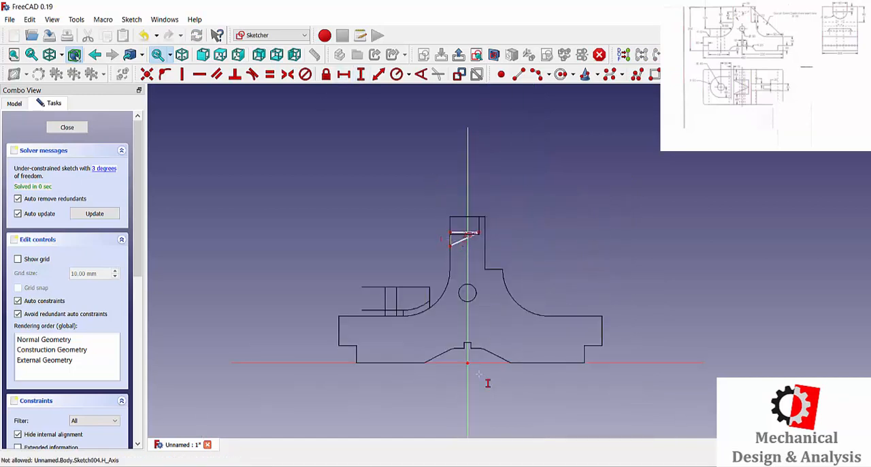
scroll(534, 297, up, 9)
click(535, 299)
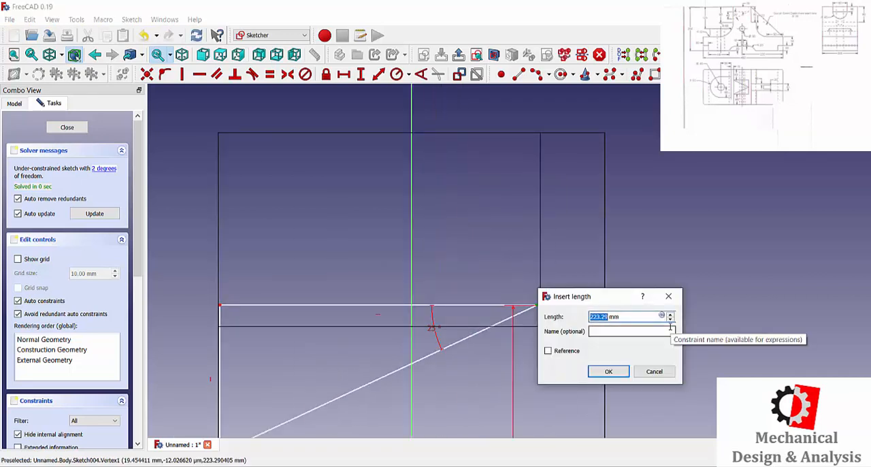
key(Return)
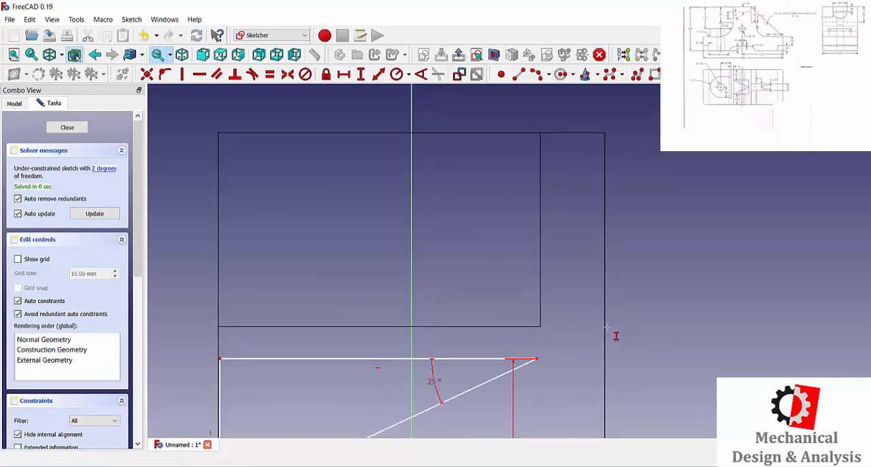
scroll(607, 327, down, 6)
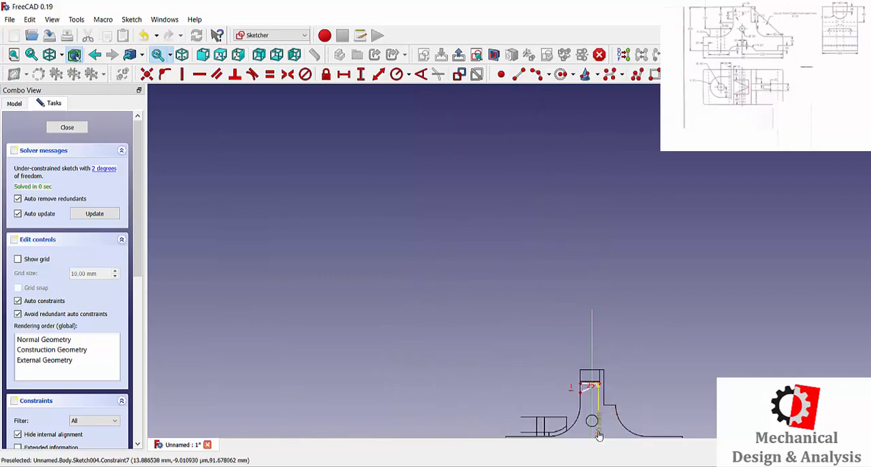
double_click(599, 436)
key(Return)
scroll(594, 386, up, 5)
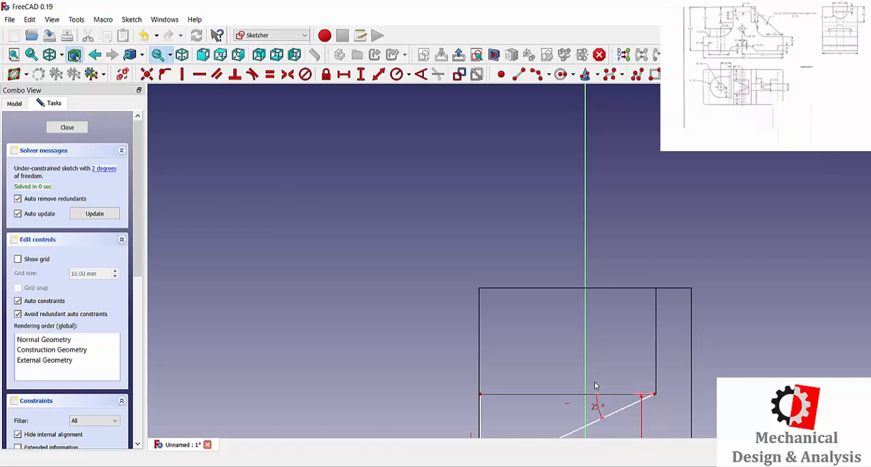
Step: Set the length of the triangle's horizontal side to 50 mm and close the sketch
scroll(392, 309, down, 2)
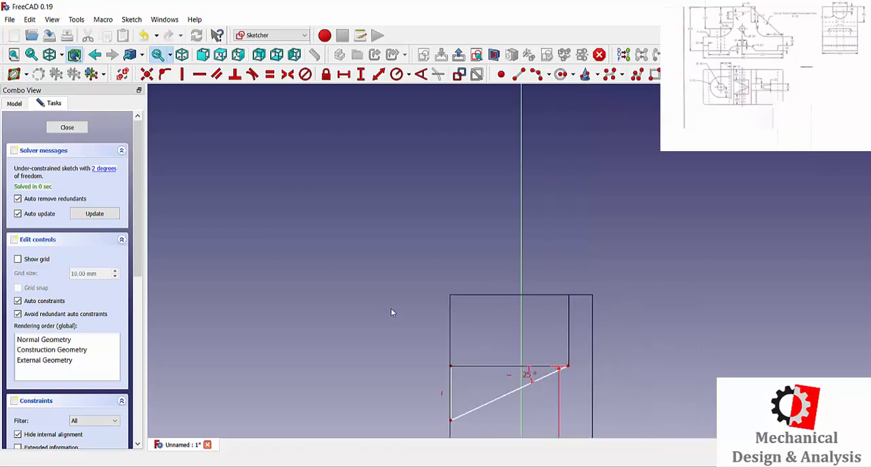
scroll(451, 410, up, 2)
scroll(450, 411, up, 1)
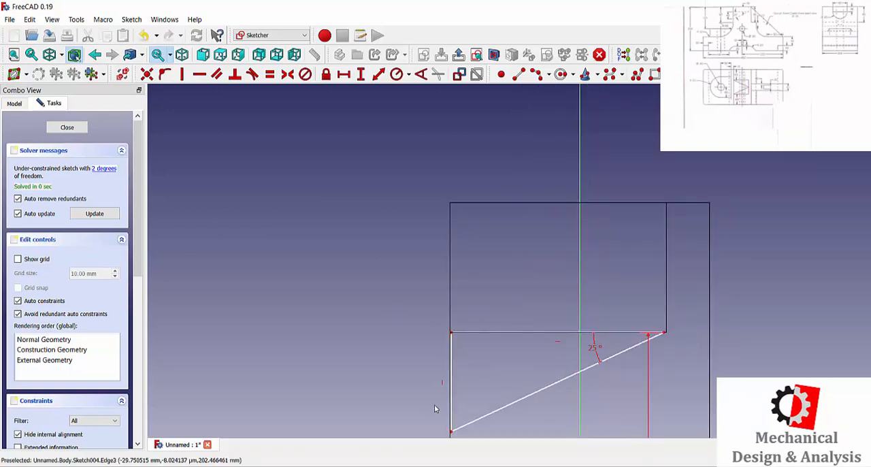
click(343, 74)
click(507, 332)
text(50)
key(Return)
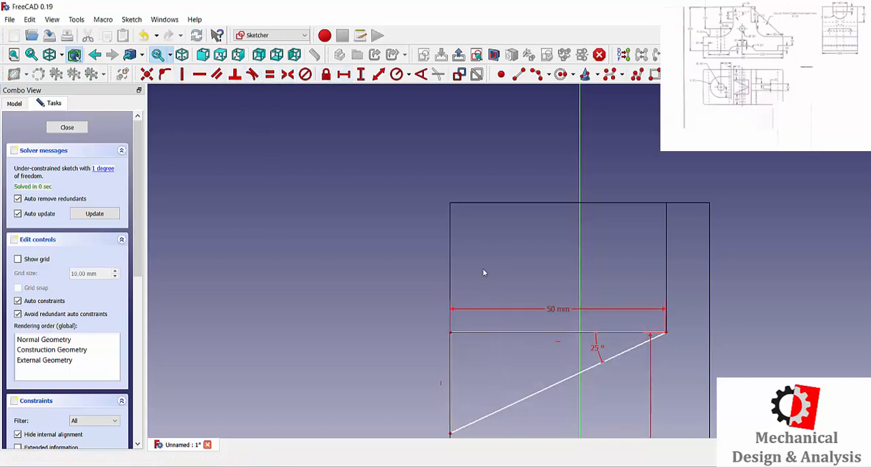
scroll(483, 272, down, 5)
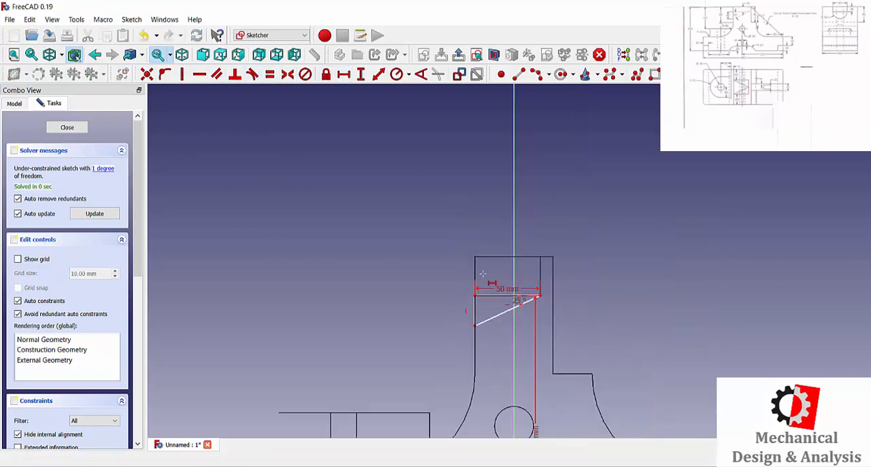
click(67, 128)
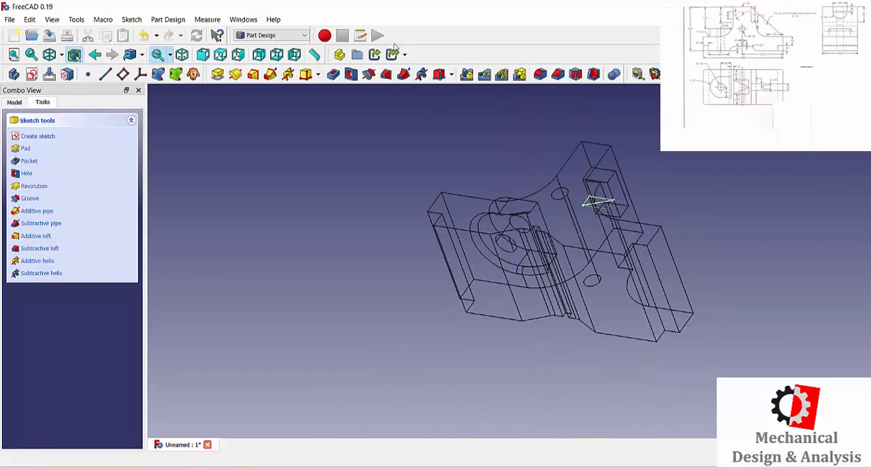
Step: Start a 360° Groove from the triangular sketch about the base X axis and check the cut in solid display
click(369, 74)
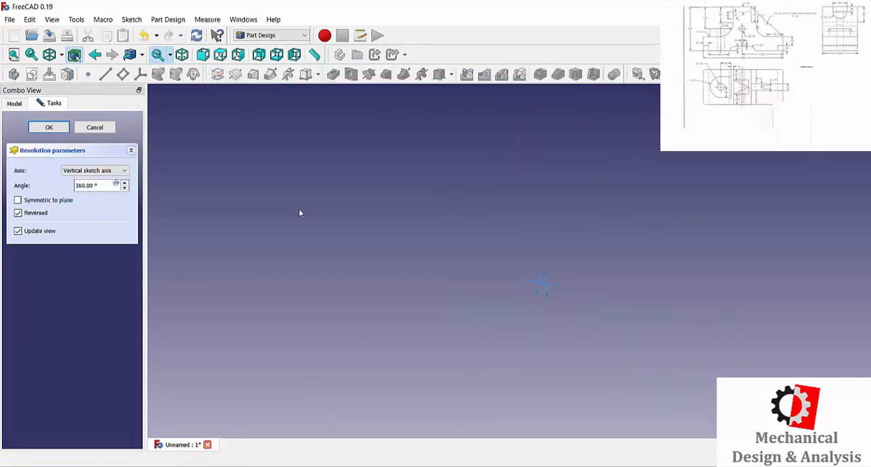
click(96, 170)
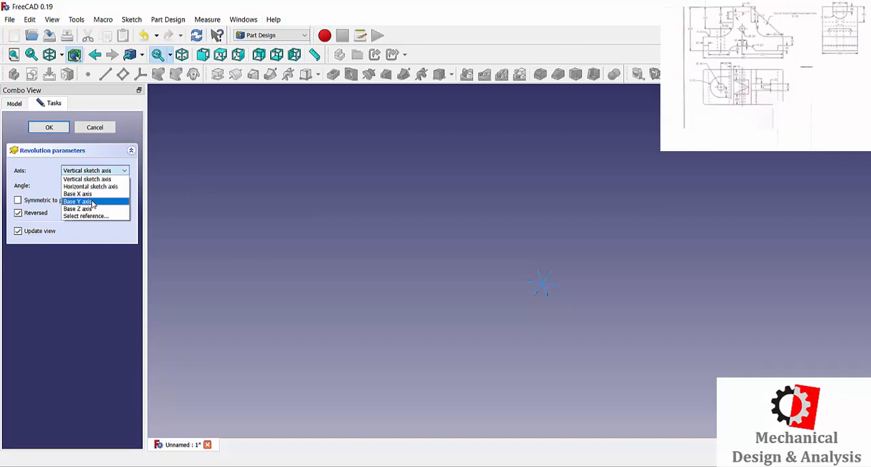
click(77, 194)
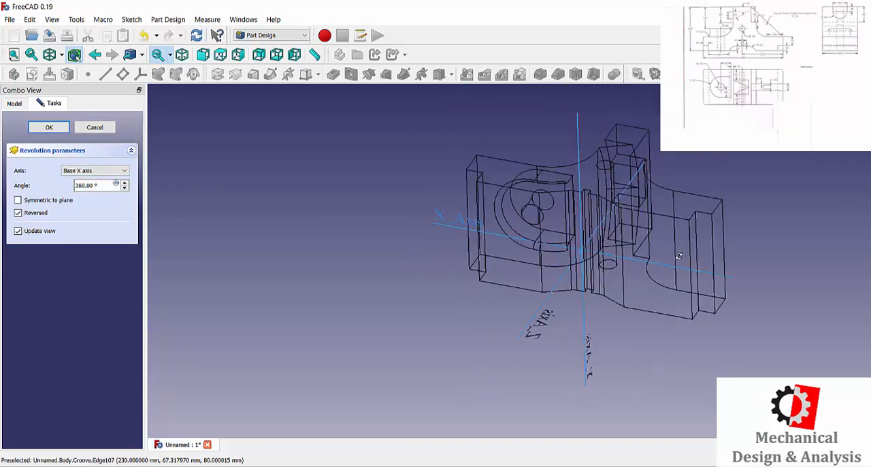
click(61, 54)
click(64, 69)
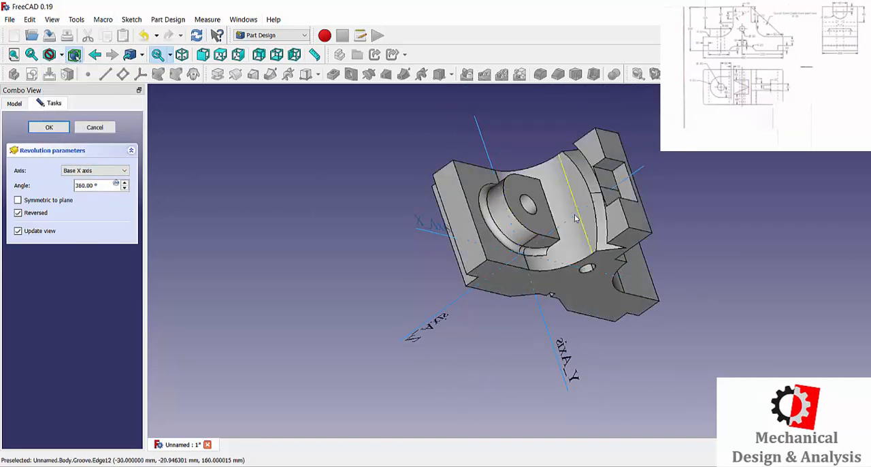
middle_drag(454, 209, 412, 198)
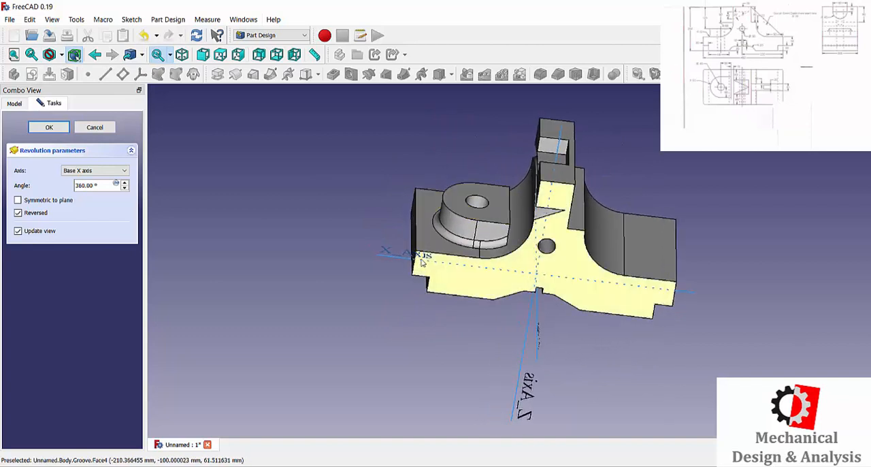
middle_drag(538, 202, 599, 208)
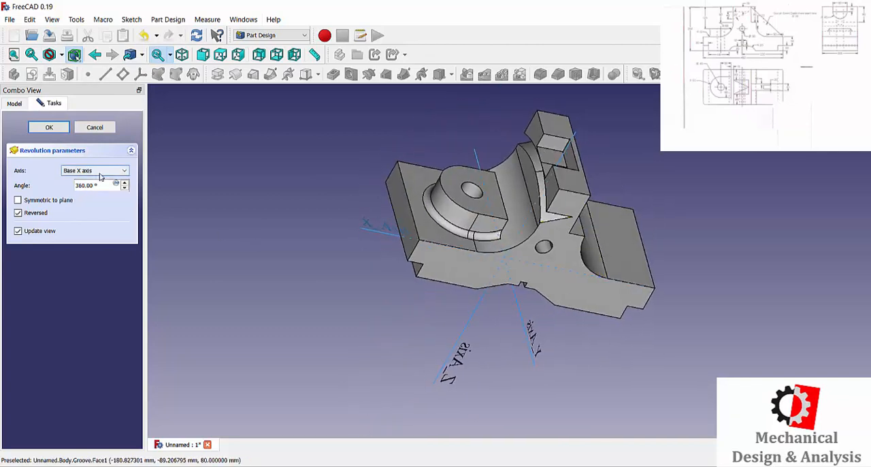
scroll(548, 166, up, 5)
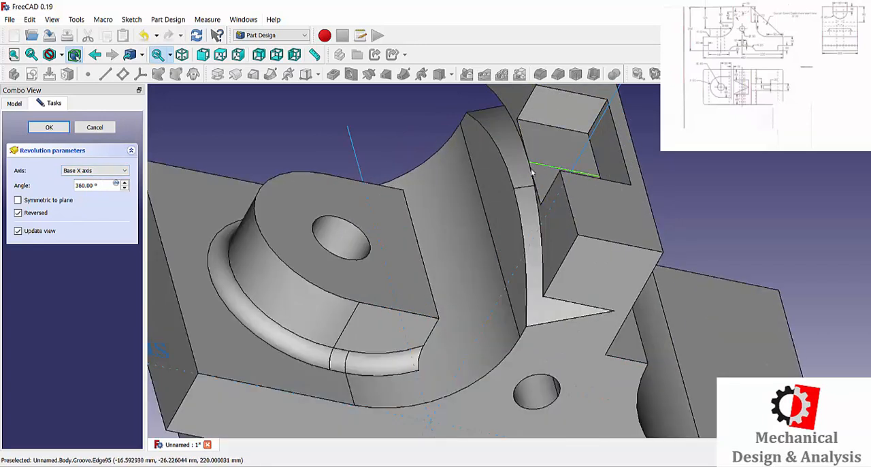
Step: Try a picked model edge, the base X axis and the horizontal sketch axis as the groove's revolution axis
click(94, 170)
click(82, 216)
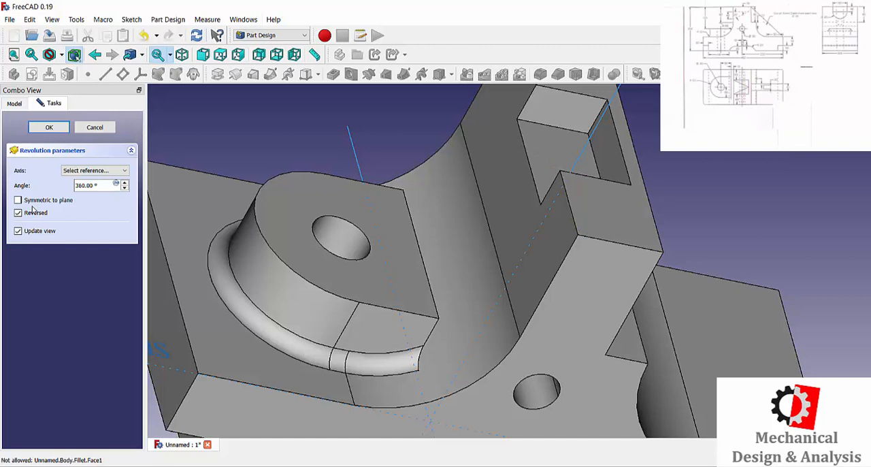
click(86, 173)
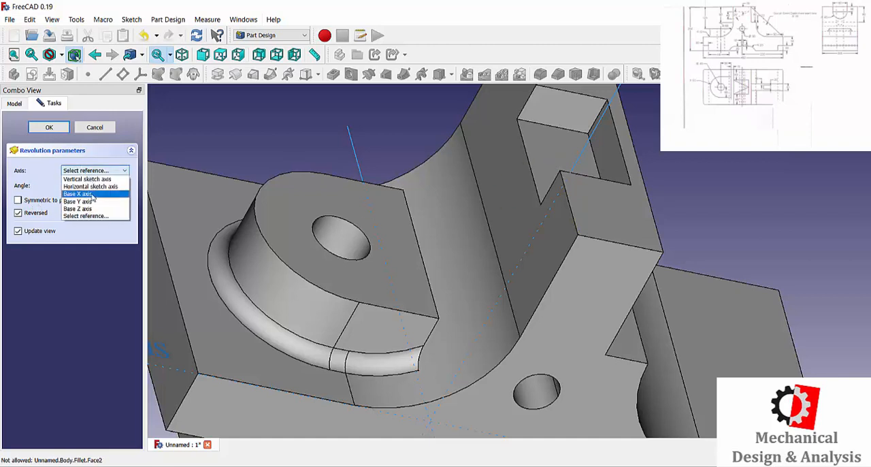
click(476, 183)
click(572, 169)
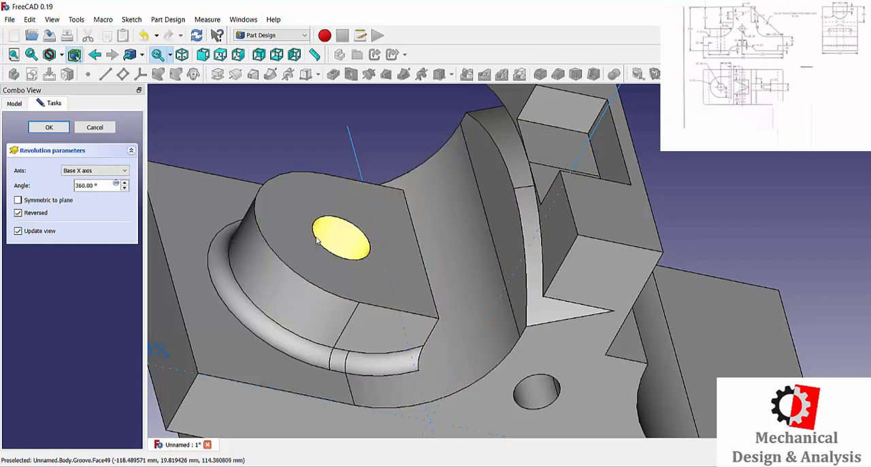
click(95, 171)
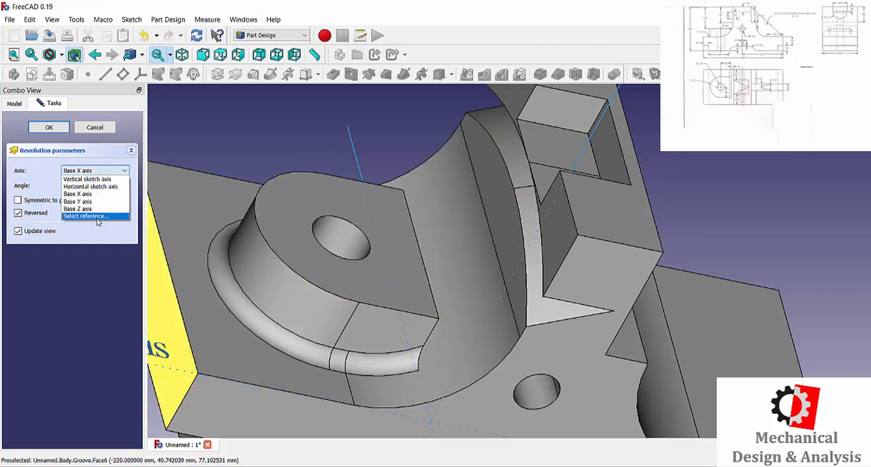
click(89, 185)
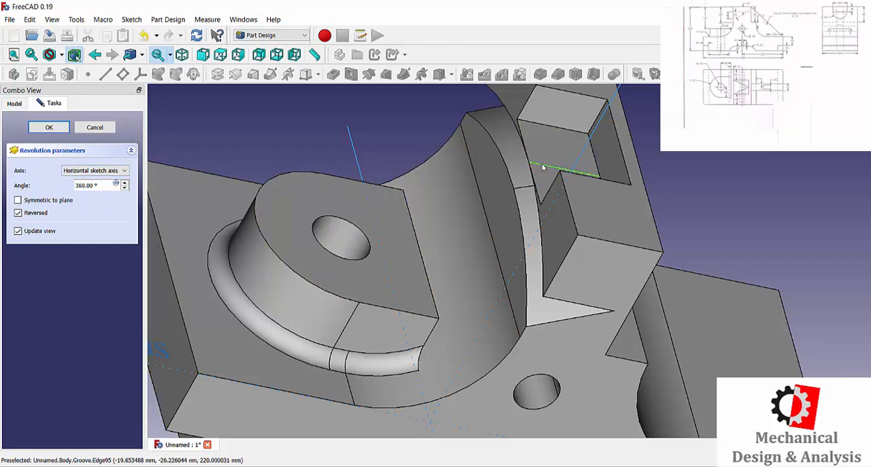
click(95, 170)
click(89, 219)
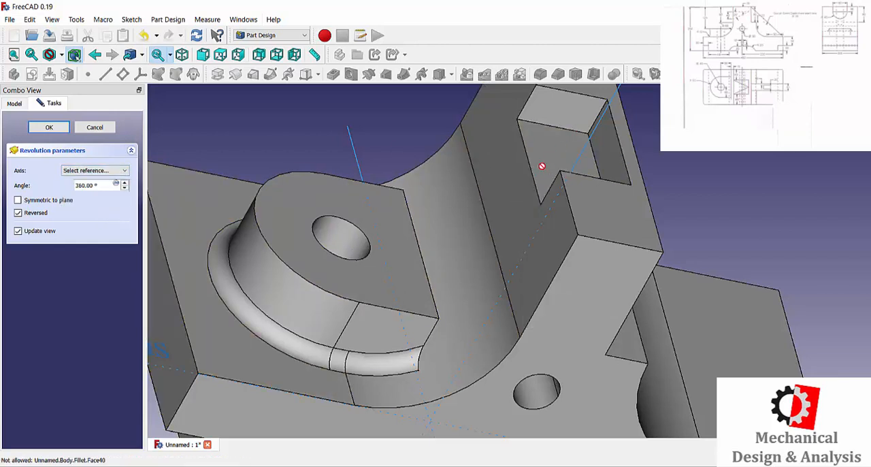
click(95, 170)
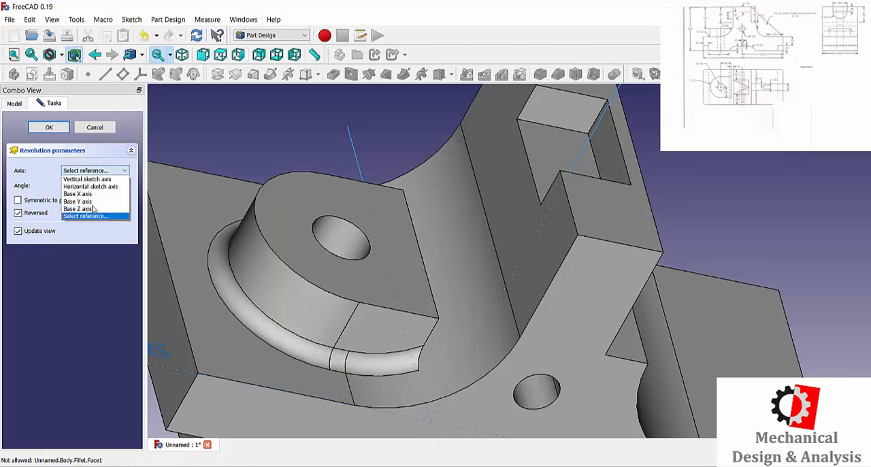
click(91, 186)
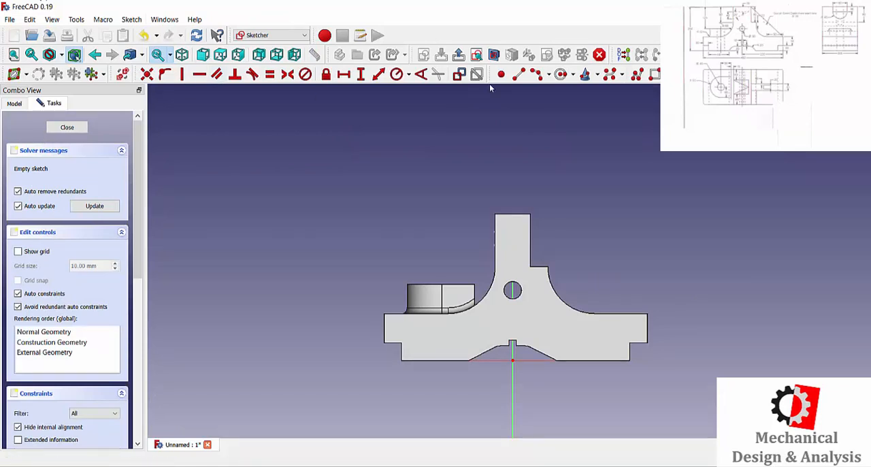
Step: Sketch a sloping rib line from the upright's upper right corner to the base's upper right corner
click(518, 73)
click(530, 214)
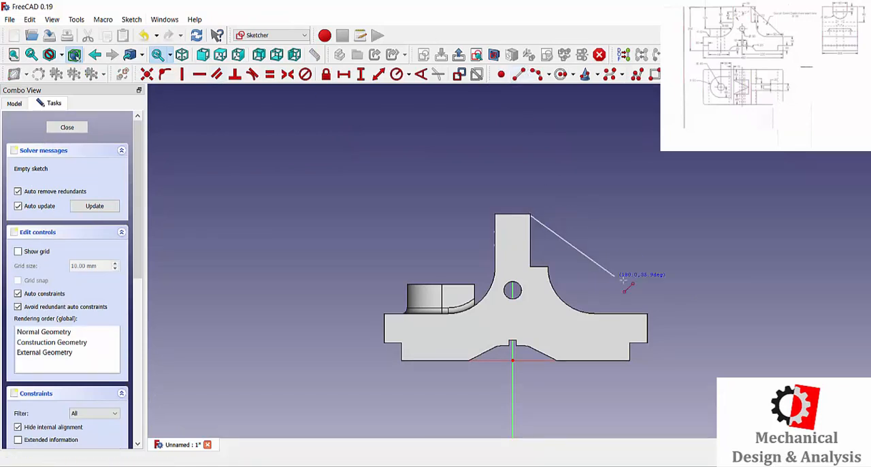
click(648, 313)
scroll(680, 317, up, 4)
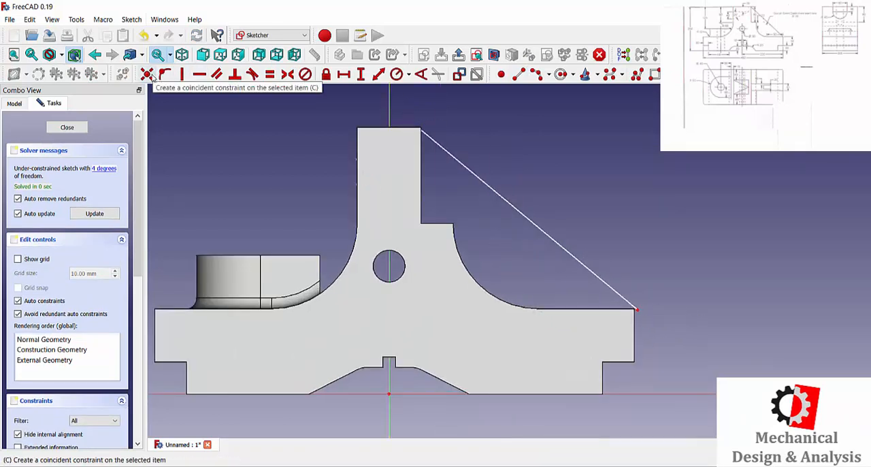
Step: Switch to wireframe display and close the rib triangle with a horizontal line along the base top and a vertical line along the upright
click(522, 74)
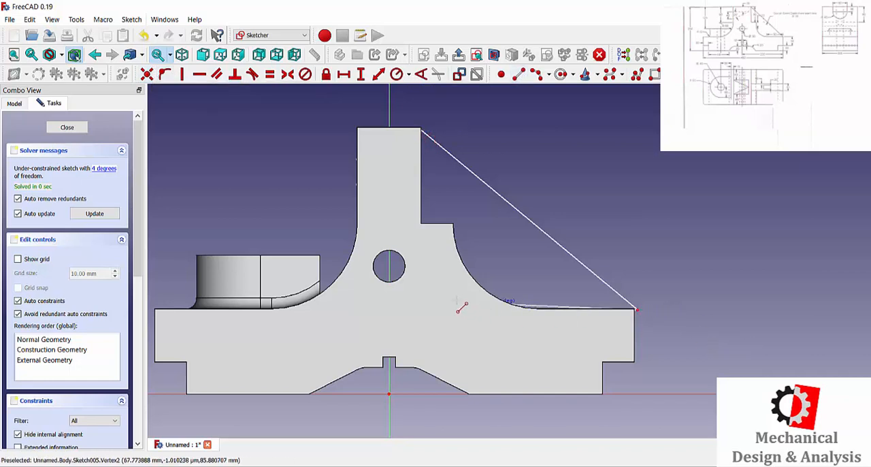
click(59, 54)
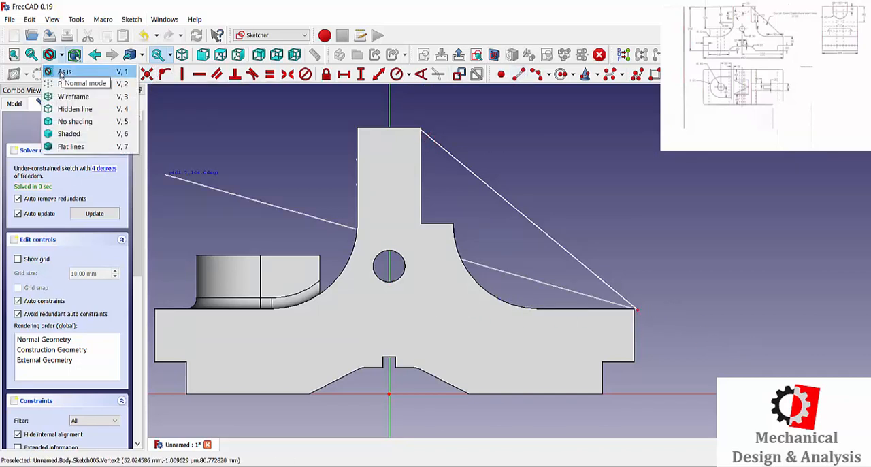
click(68, 97)
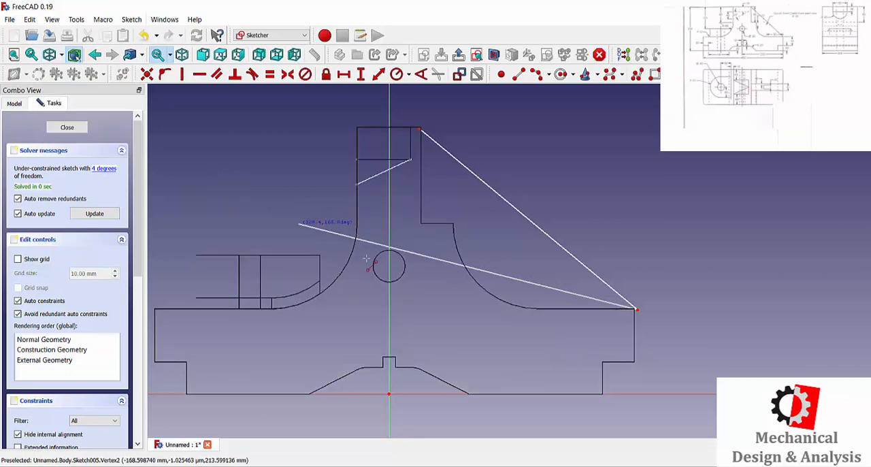
click(425, 310)
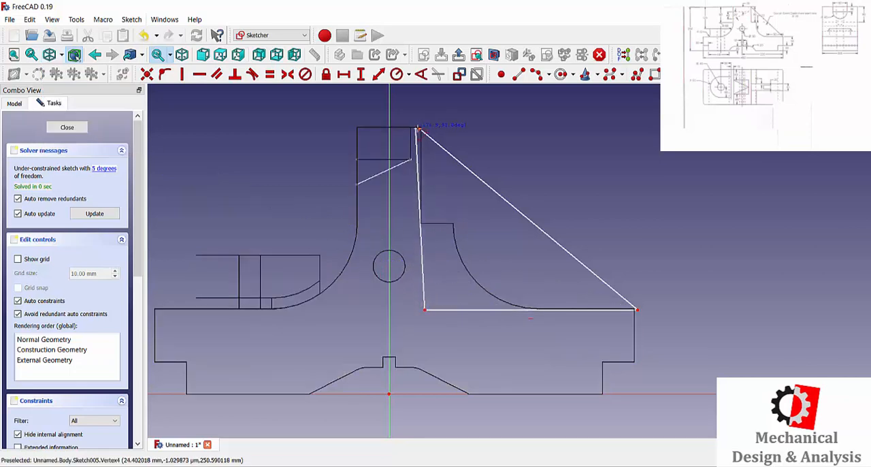
click(425, 130)
Step: Constrain the rib triangle's outer lower corner to a horizontal distance of 230 mm from the origin
scroll(442, 139, up, 2)
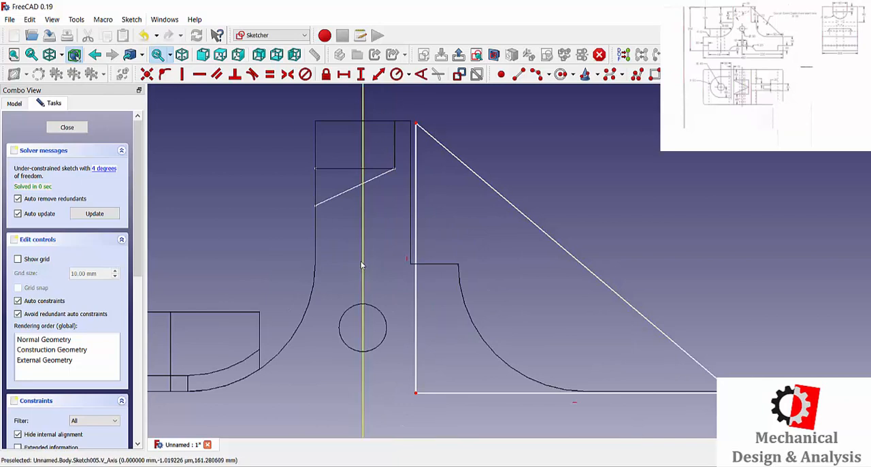
scroll(542, 303, down, 4)
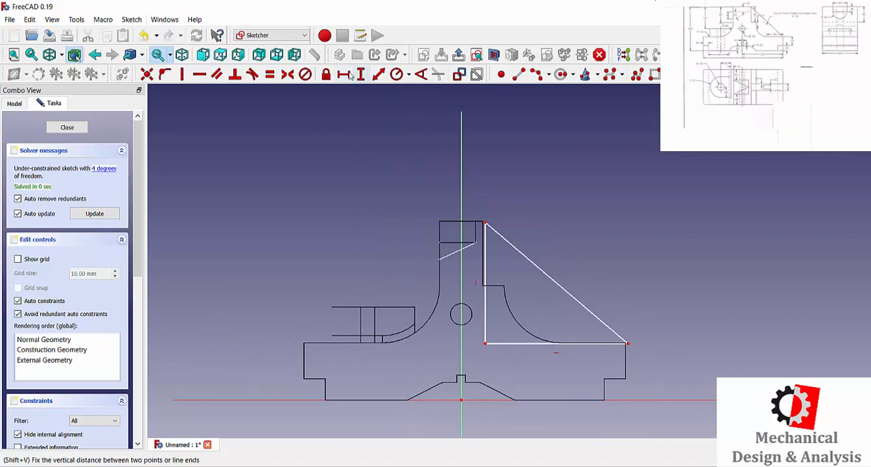
click(628, 343)
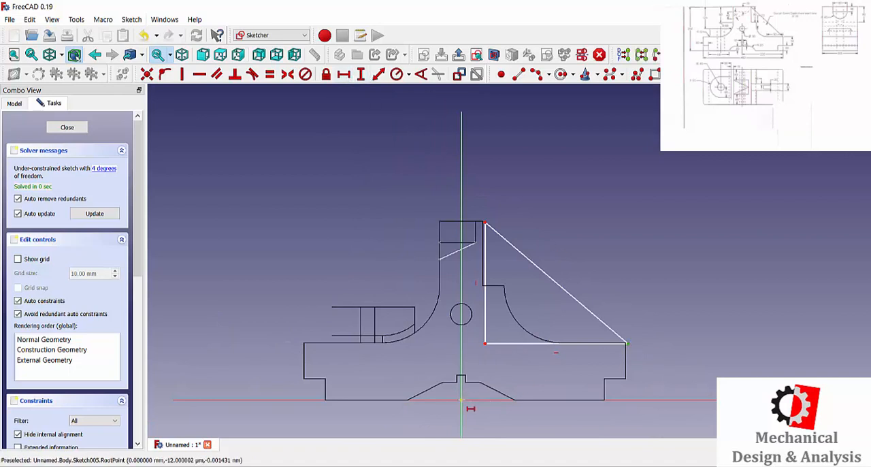
click(461, 400)
key(l)
text(2)
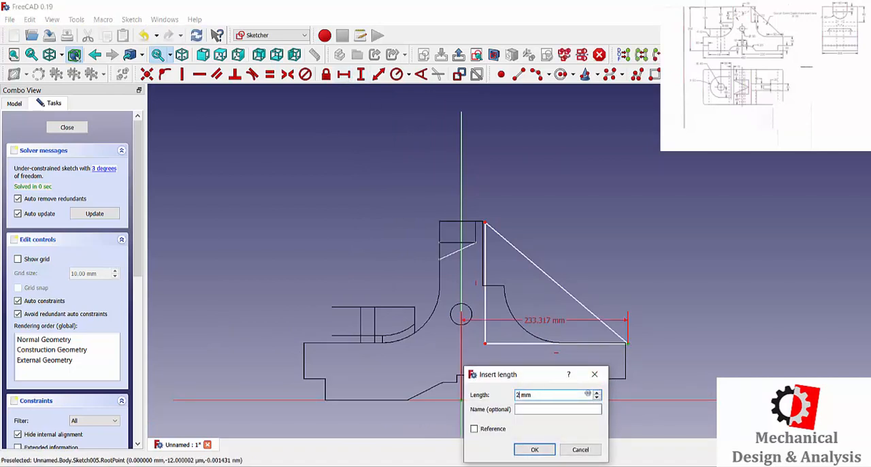
text(30)
key(Return)
Step: Constrain the rib triangle's upper corner to a horizontal distance of 30 mm from the origin, aligning it with the upright's face
scroll(514, 291, up, 2)
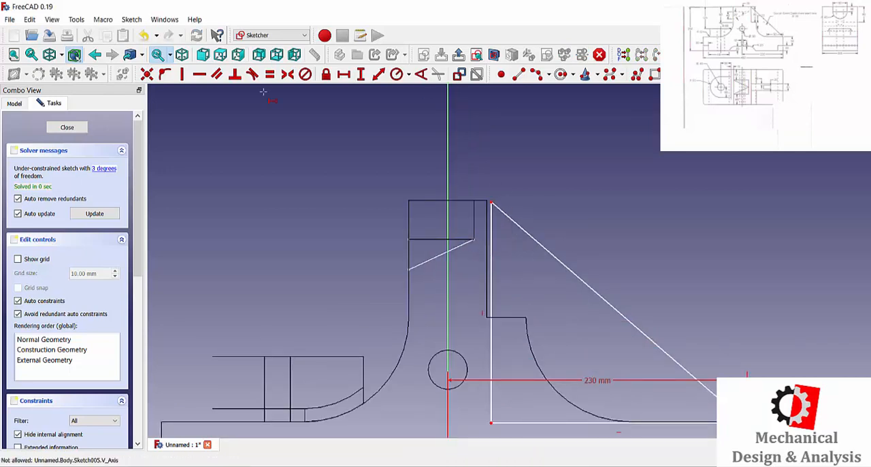
click(491, 203)
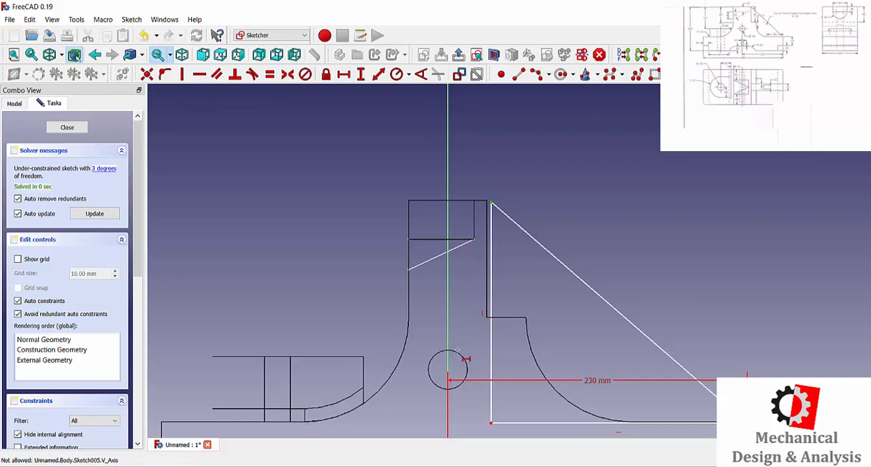
scroll(472, 275, down, 3)
click(459, 412)
key(i)
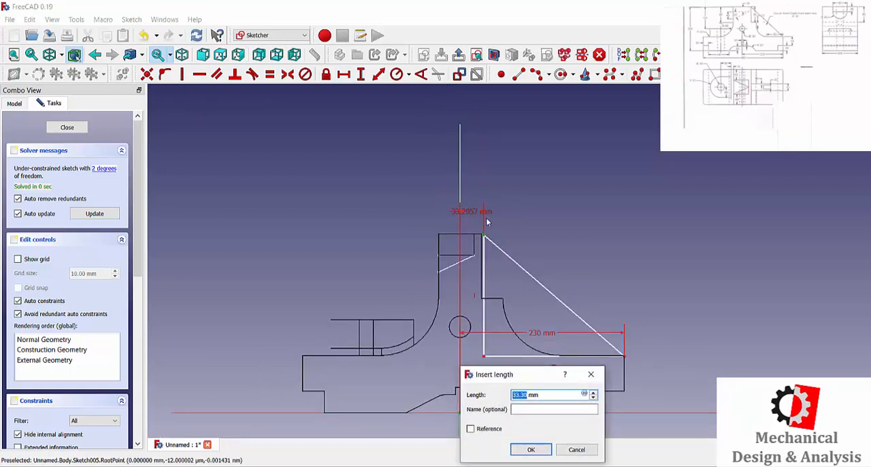
text(30)
key(Return)
scroll(490, 255, up, 3)
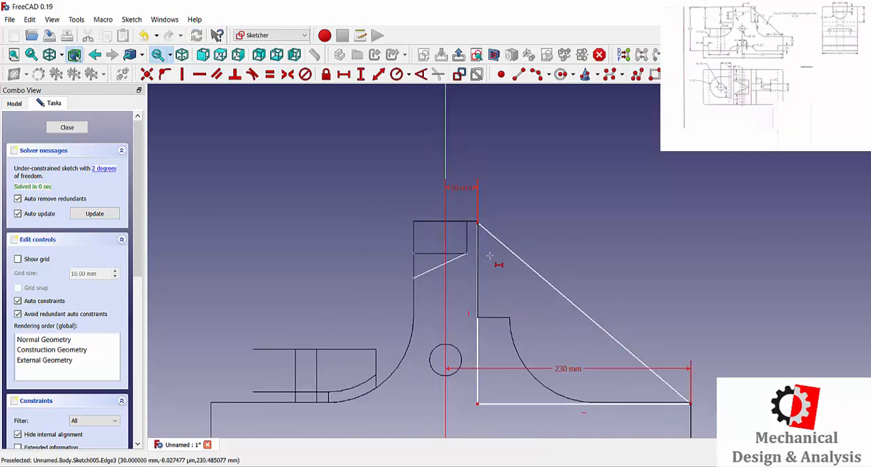
scroll(470, 211, up, 4)
scroll(467, 206, down, 6)
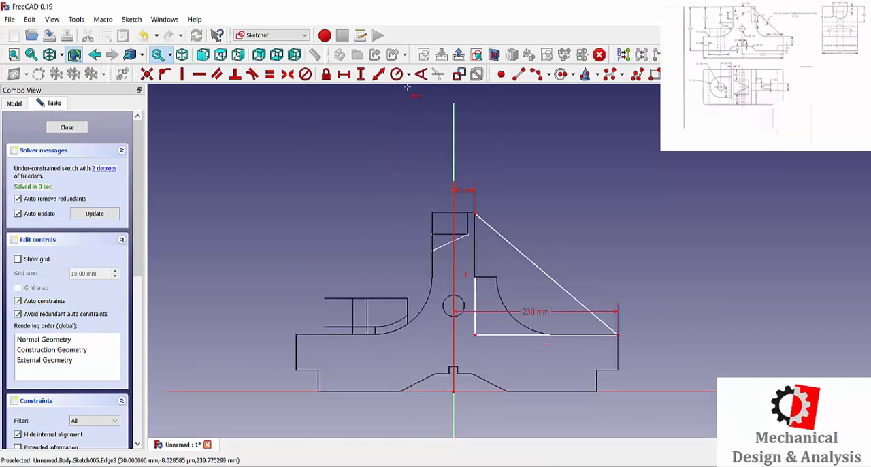
click(344, 74)
click(475, 214)
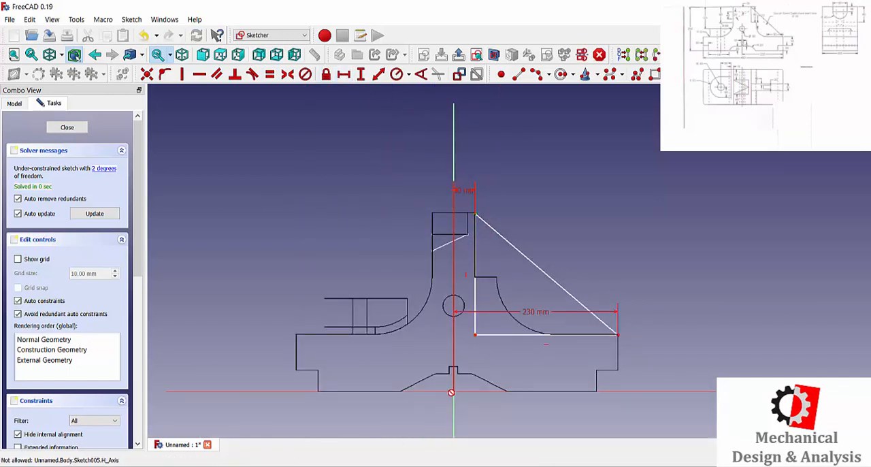
click(452, 391)
drag(562, 373, 651, 298)
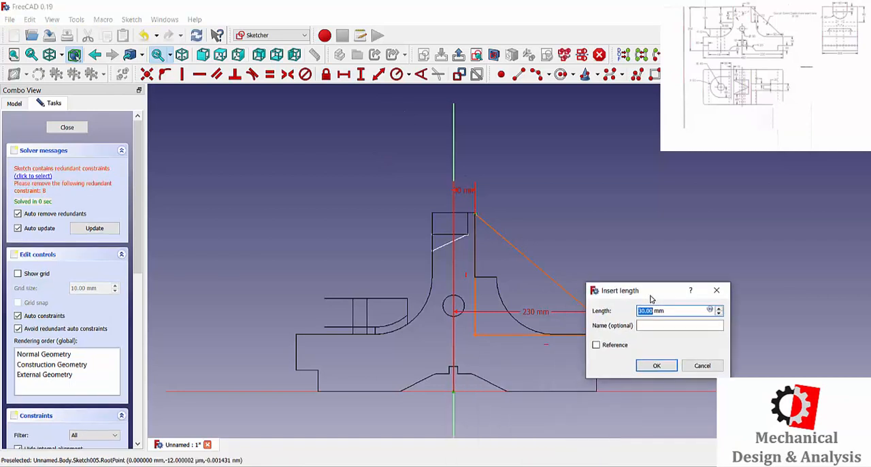
click(717, 290)
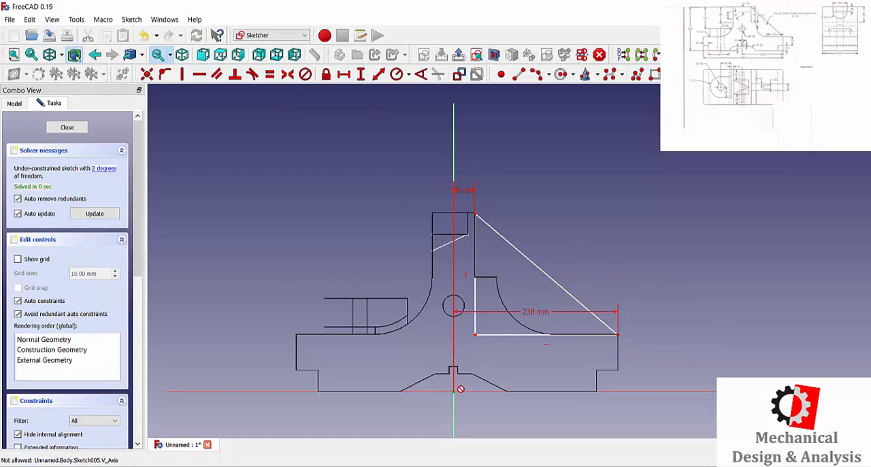
Step: Constrain the rib triangle's upper corner to a vertical distance of 250 mm from the origin and close the sketch
click(361, 74)
click(542, 207)
click(361, 75)
click(542, 207)
click(473, 214)
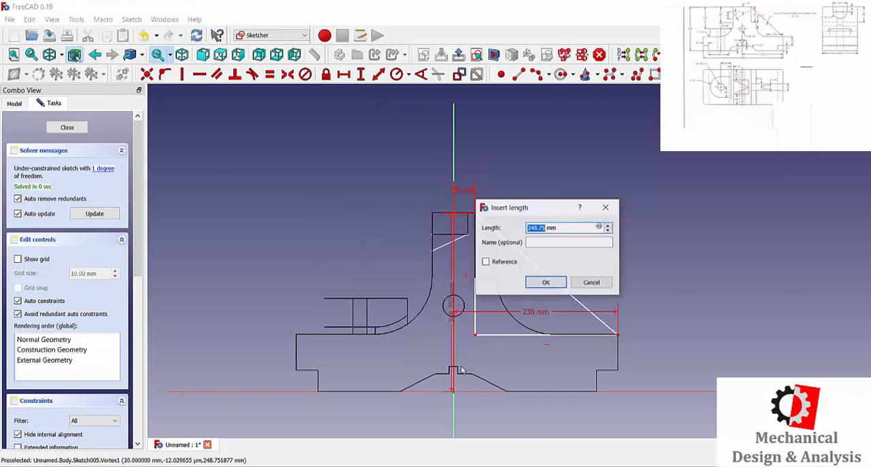
drag(553, 208, 659, 202)
key(Escape)
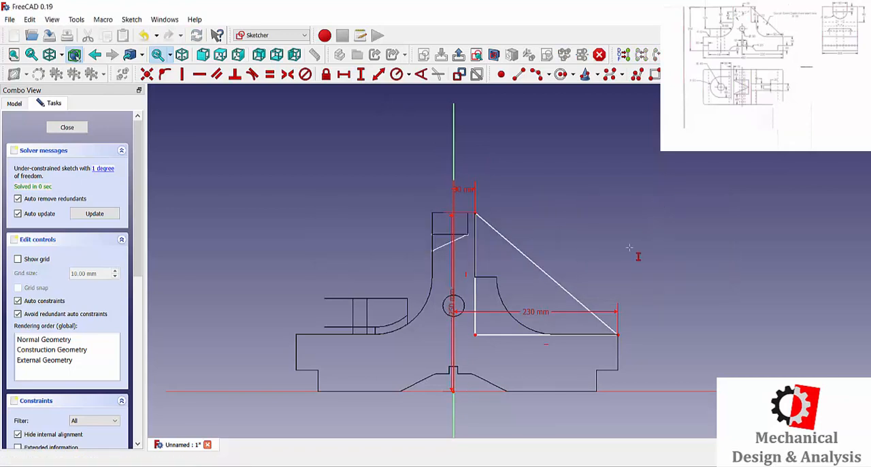
click(67, 127)
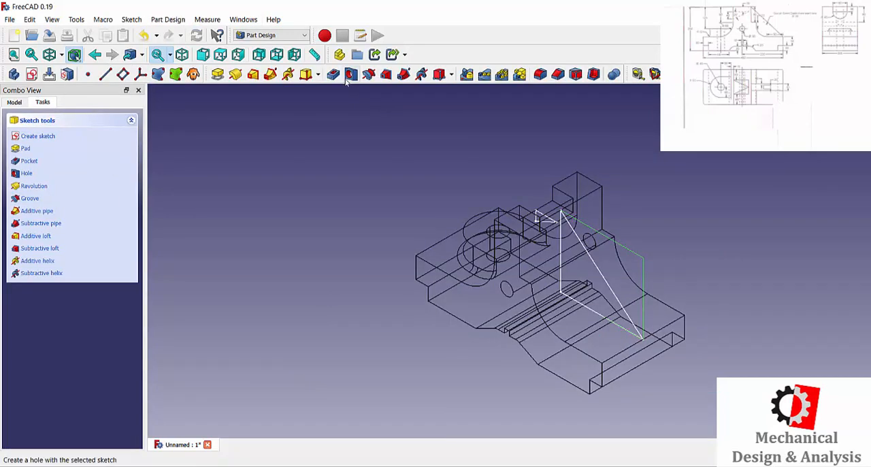
Step: Pad the rib triangle sketch 40 mm, symmetric to the sketch plane
click(218, 74)
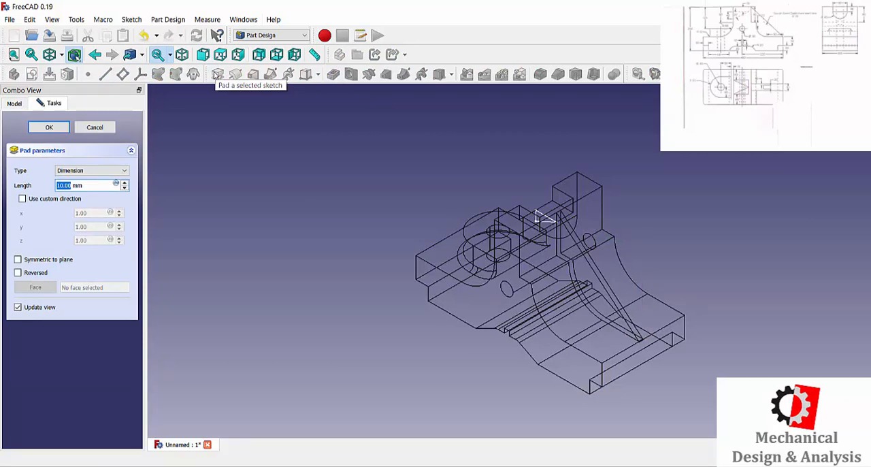
click(36, 260)
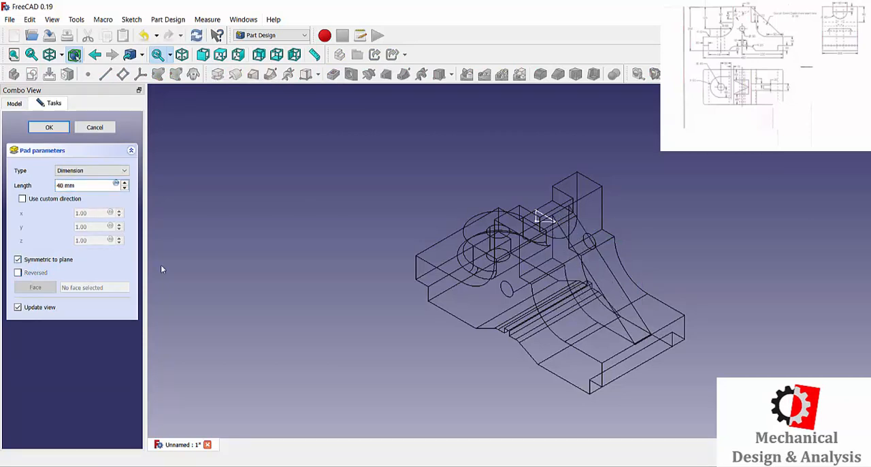
click(49, 127)
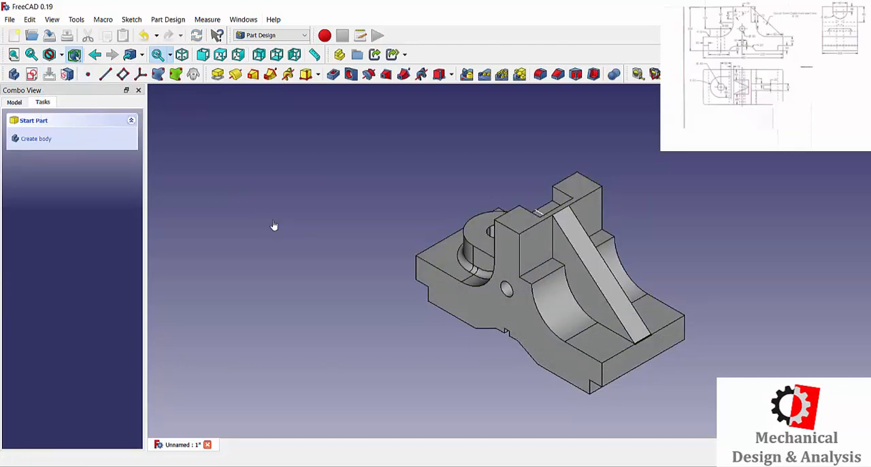
Step: Create a sketch on the XZ plane and draw a circle about 39.6 mm in radius overlapping the rib's sloped edge
click(14, 102)
click(76, 150)
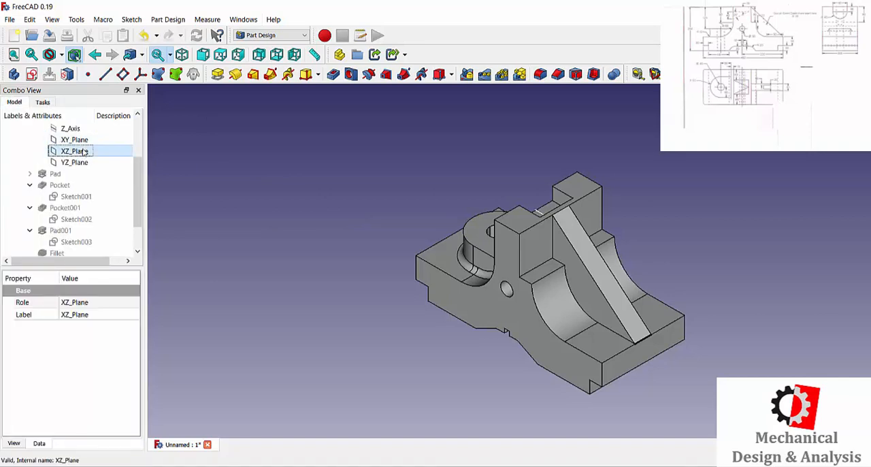
click(42, 101)
click(38, 135)
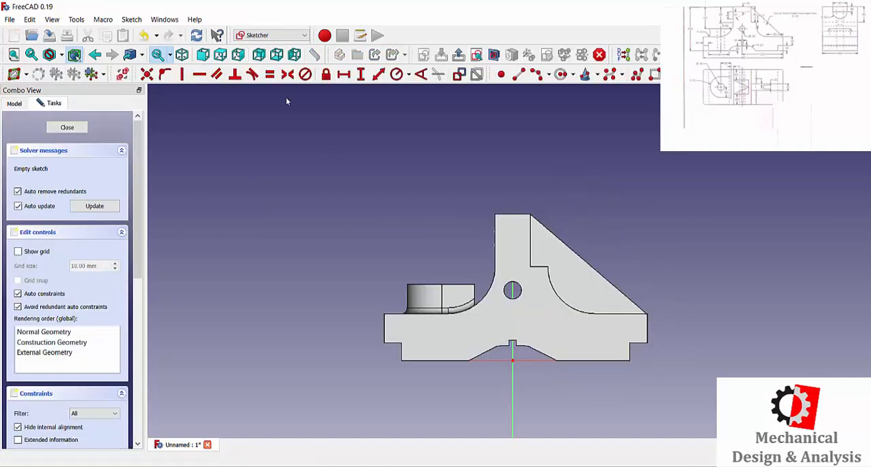
click(559, 74)
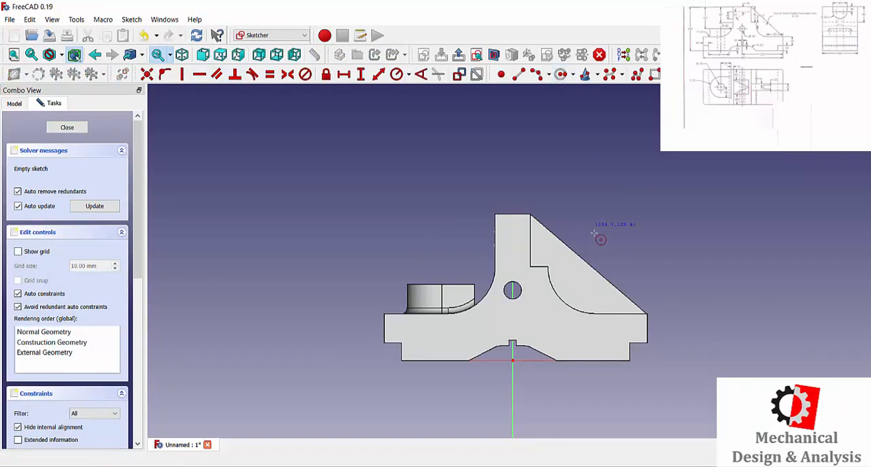
click(584, 246)
click(604, 236)
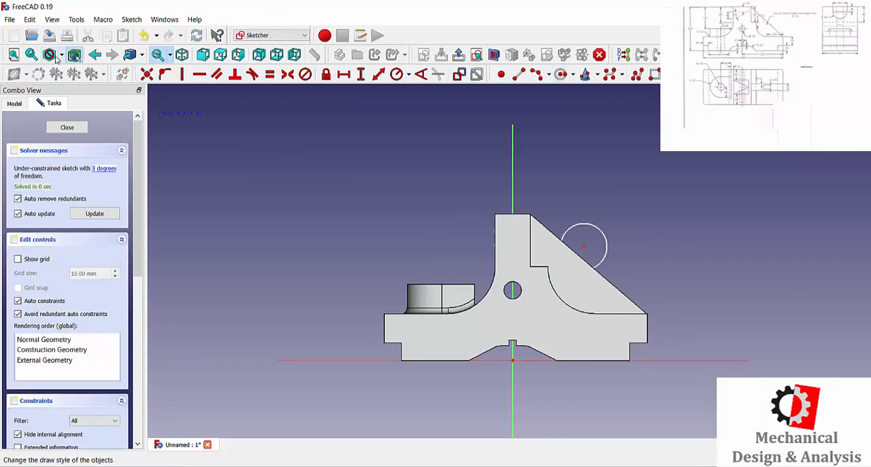
Step: Switch the display to wireframe and constrain the circle's radius to 30 mm
click(61, 55)
click(82, 96)
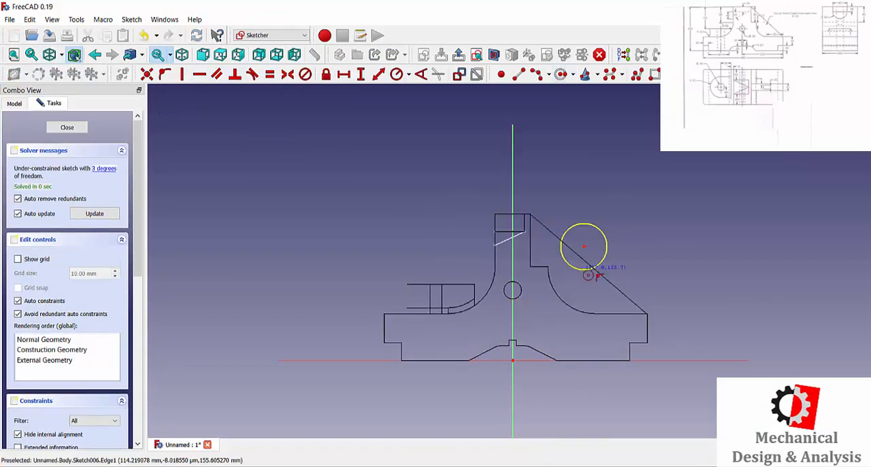
click(665, 267)
key(Escape)
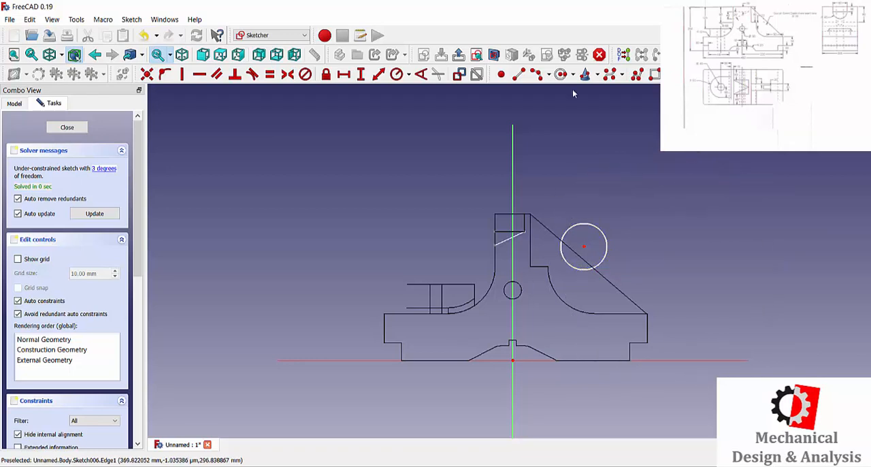
click(397, 75)
click(605, 234)
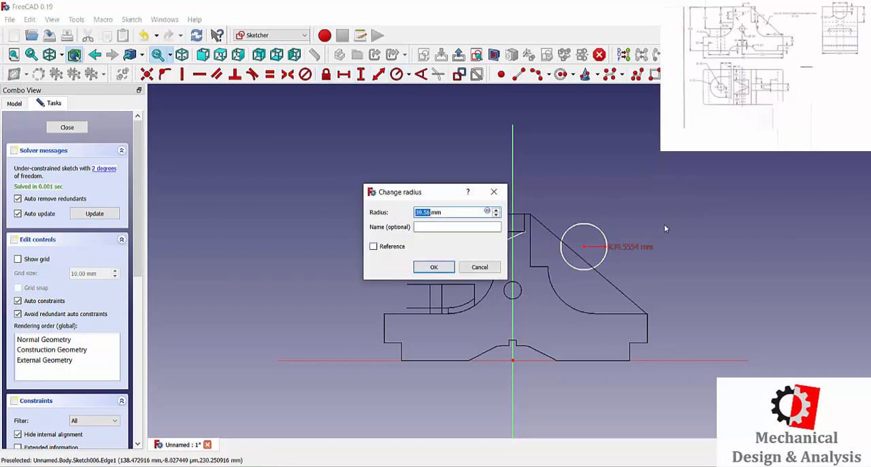
text(30)
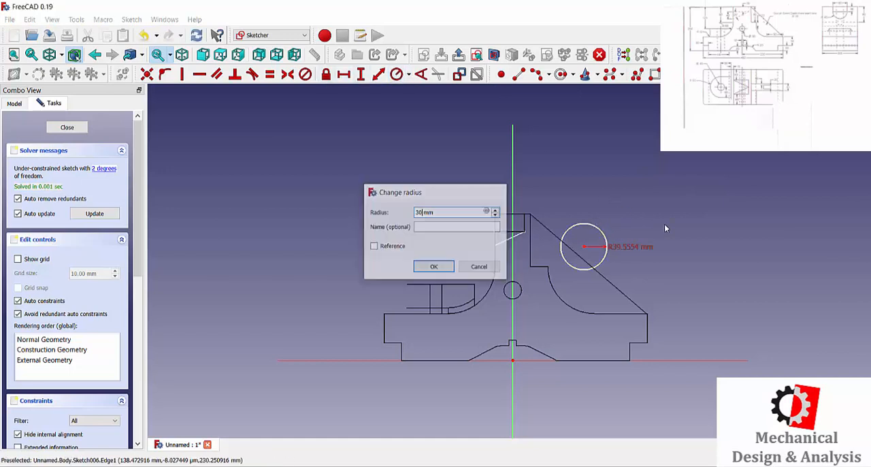
key(Return)
Step: Draw a short line from the circle's lower arc to the rib's sloped edge and try to dimension its length
scroll(579, 260, up, 5)
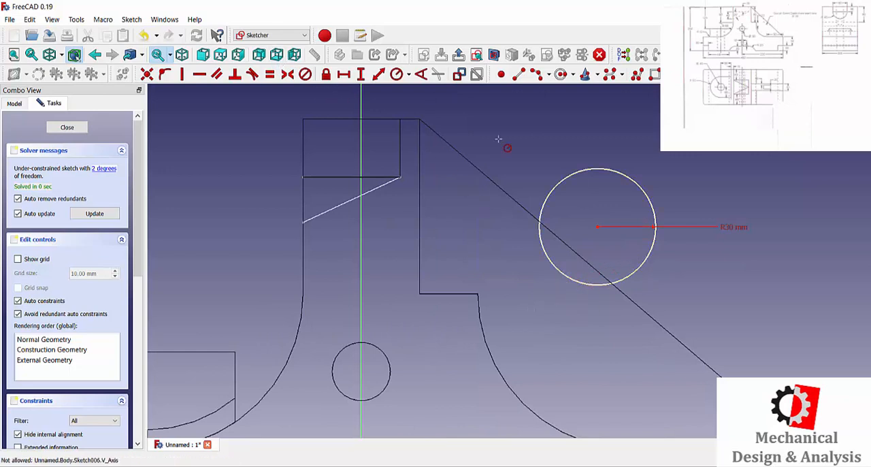
scroll(489, 182, down, 5)
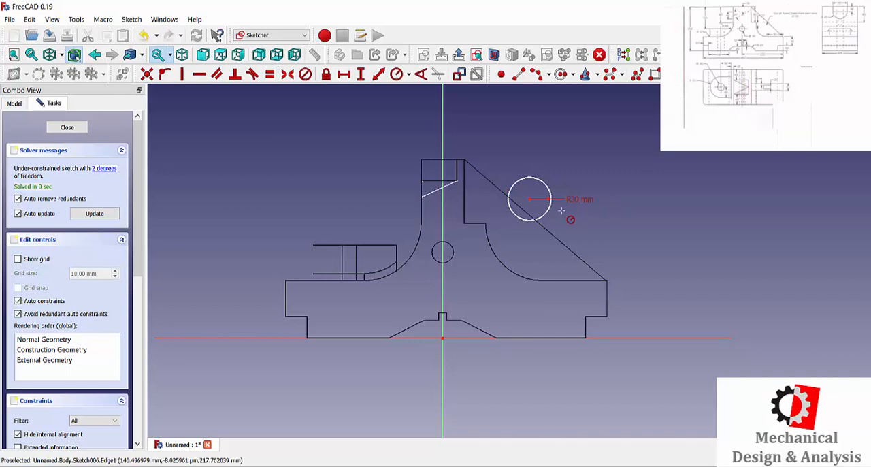
scroll(589, 204, up, 1)
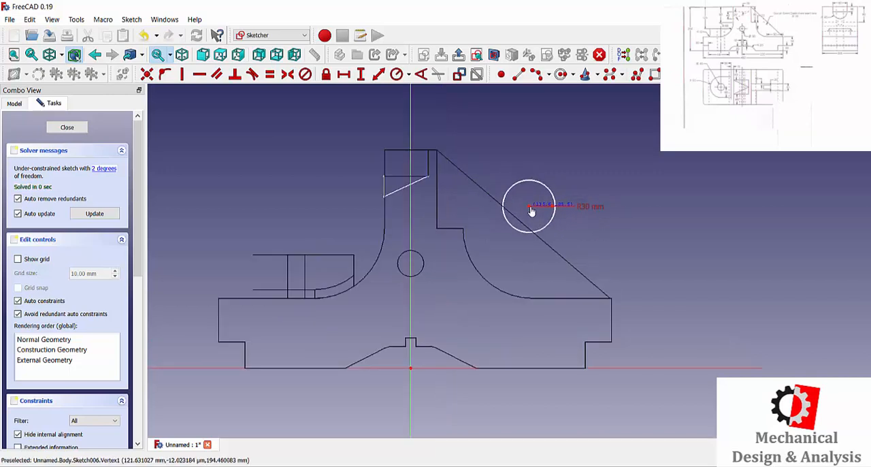
scroll(516, 229, up, 1)
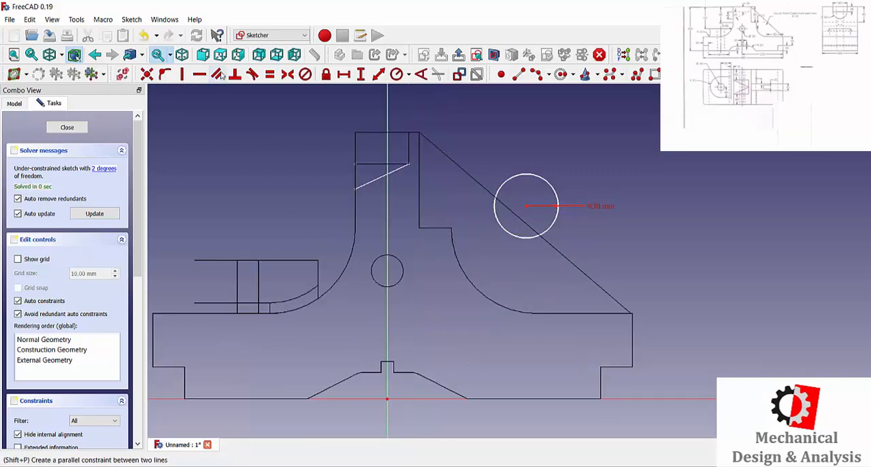
click(519, 73)
click(504, 227)
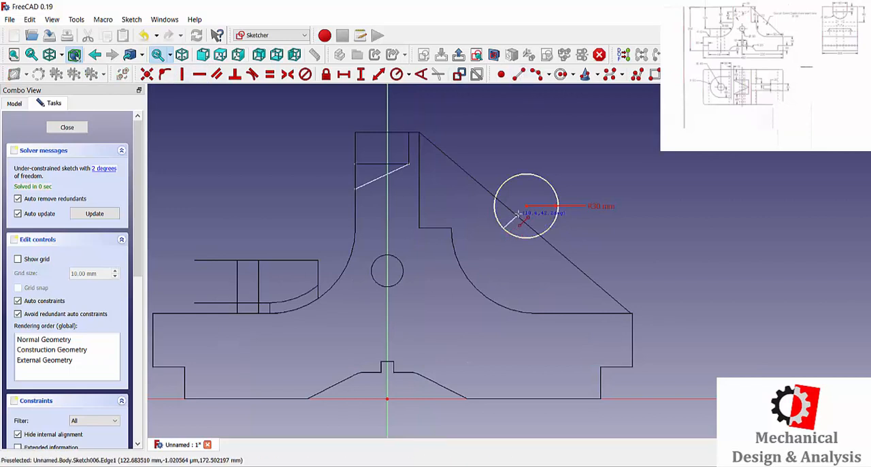
click(519, 216)
scroll(523, 218, up, 3)
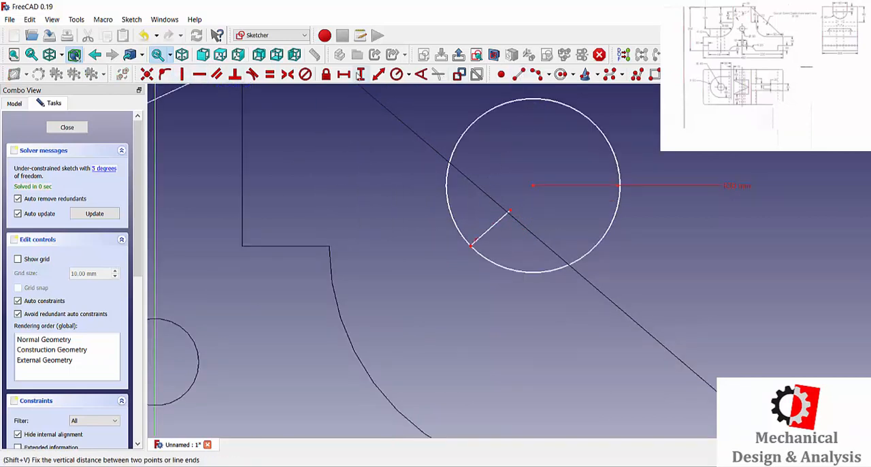
click(489, 230)
click(618, 219)
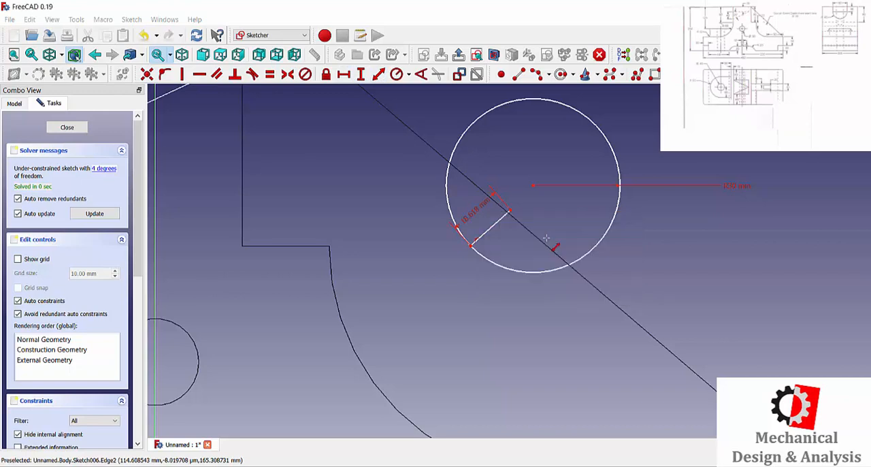
key(Escape)
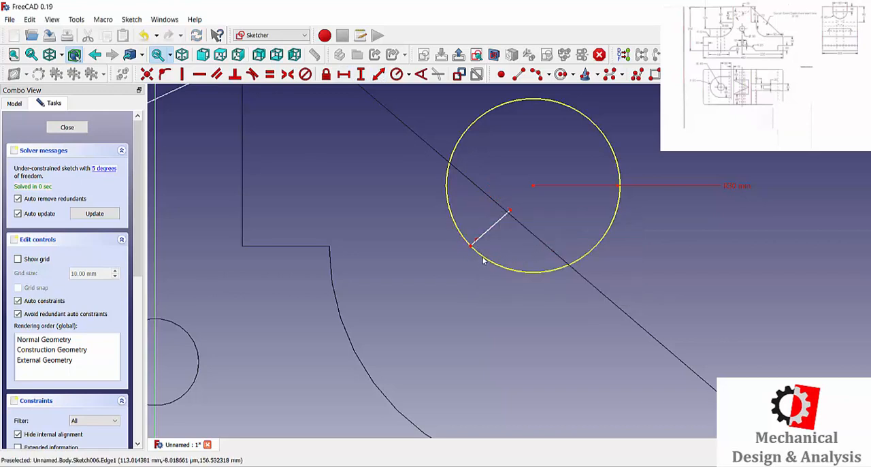
Step: Shift the circle slightly upward and outward from the rib, and delete the short line inside it
drag(480, 254, 493, 252)
click(500, 221)
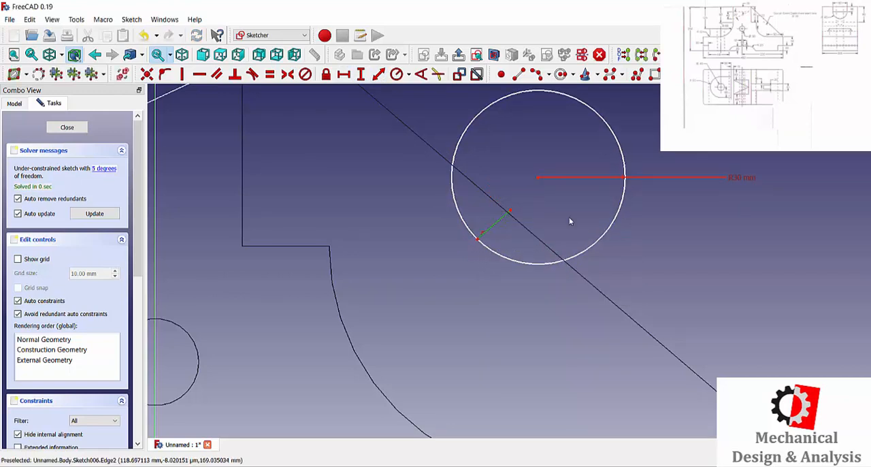
key(Delete)
Step: Close the circle sketch and pocket it 20 mm into the rib, symmetric to the sketch plane
scroll(554, 220, down, 1)
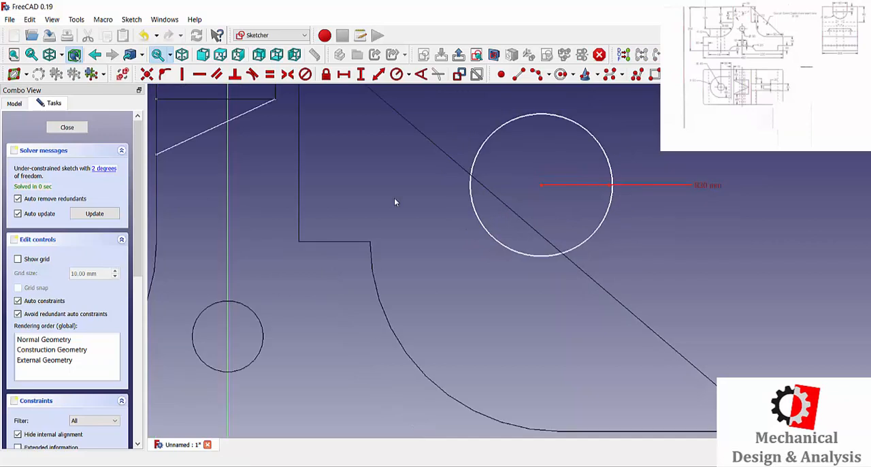
click(67, 127)
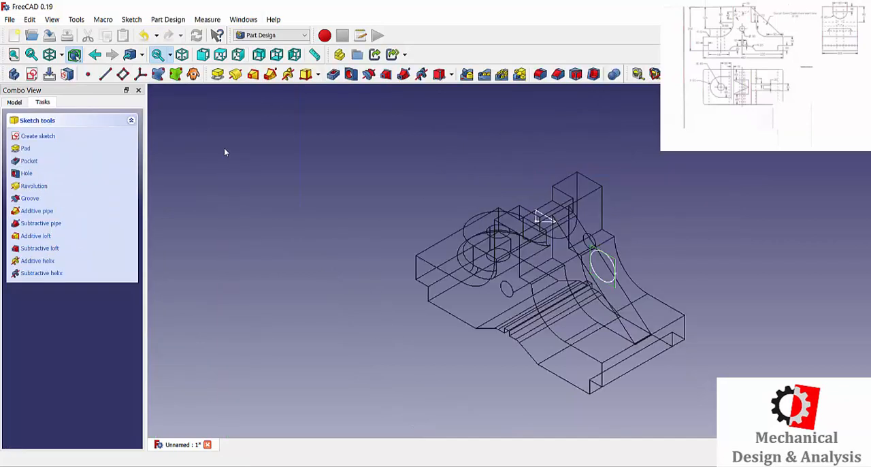
click(333, 75)
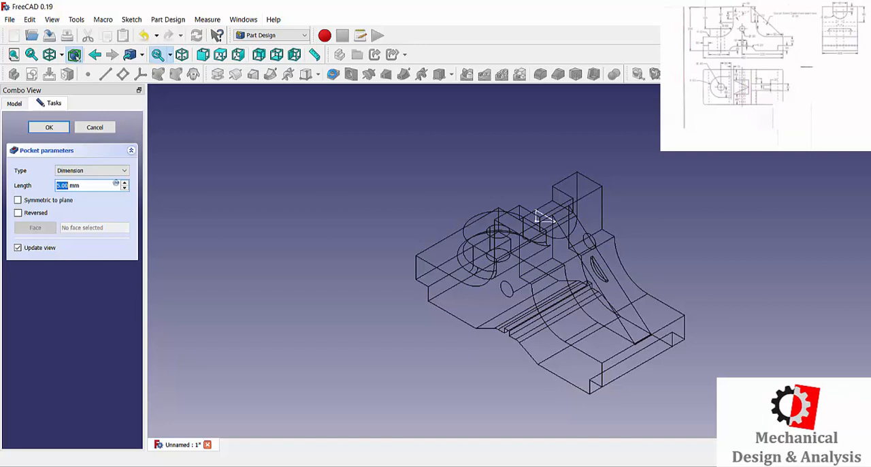
text(20)
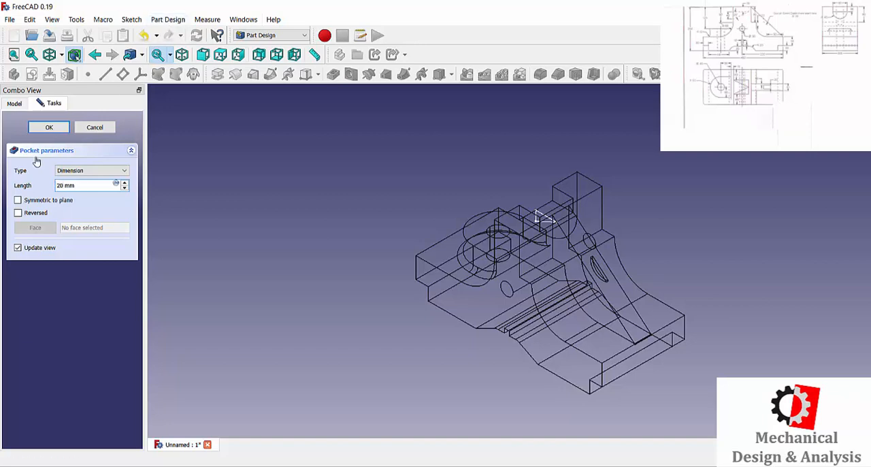
click(18, 200)
click(46, 126)
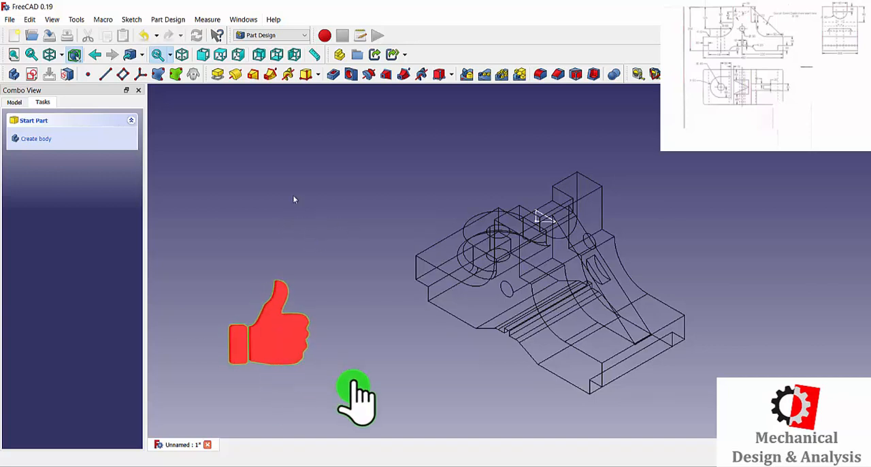
Step: Return the model's draw style from wireframe to As is
click(63, 58)
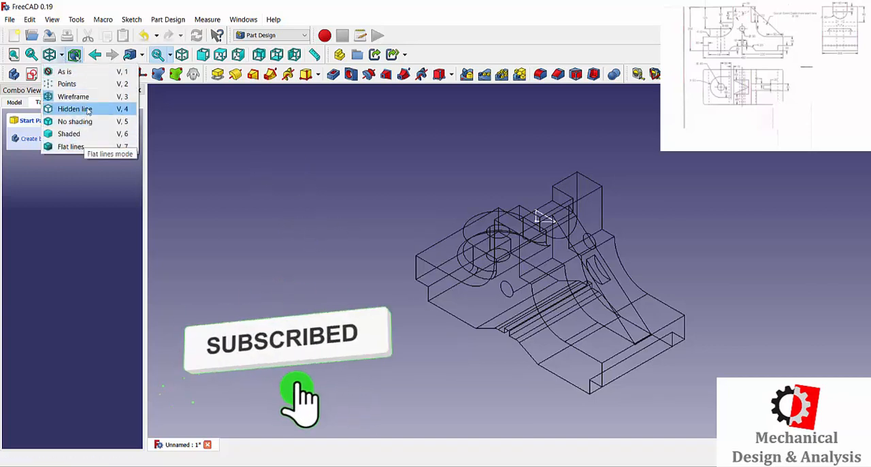
click(83, 78)
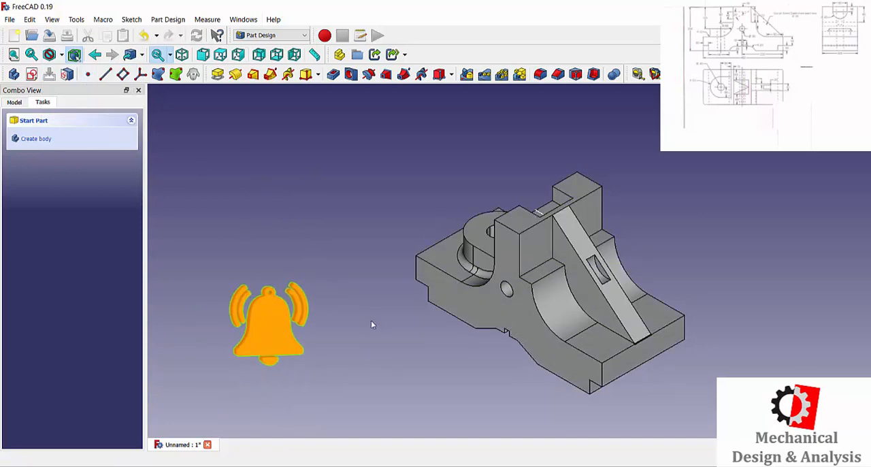
scroll(596, 338, up, 1)
scroll(595, 334, up, 1)
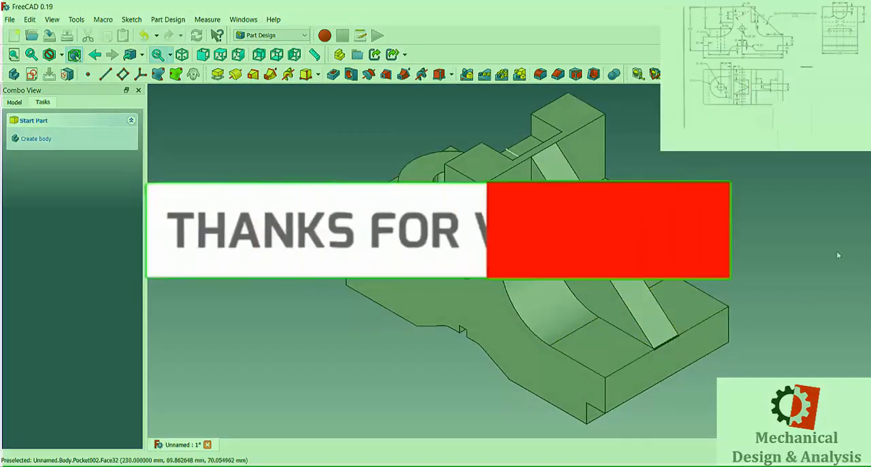